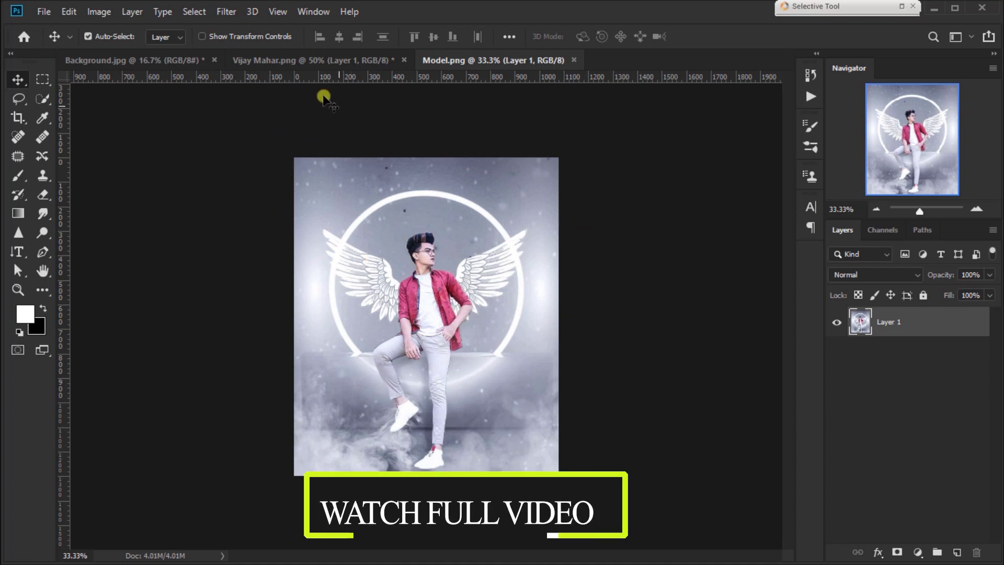
# In Vijay Mahar.png, quick-select the right-hand seated man, including his legs and raised shoe
pyautogui.click(274, 58)
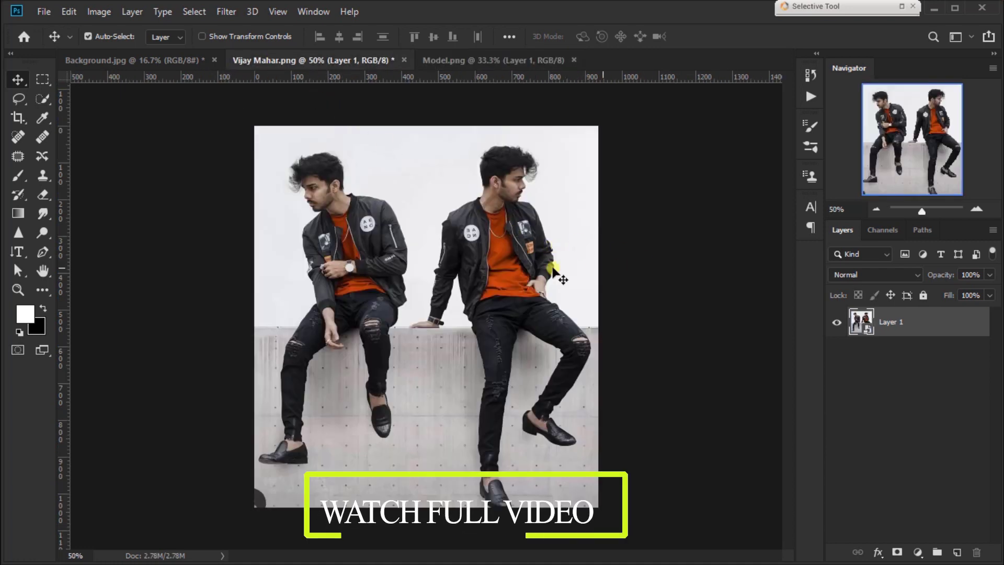
pyautogui.click(45, 102)
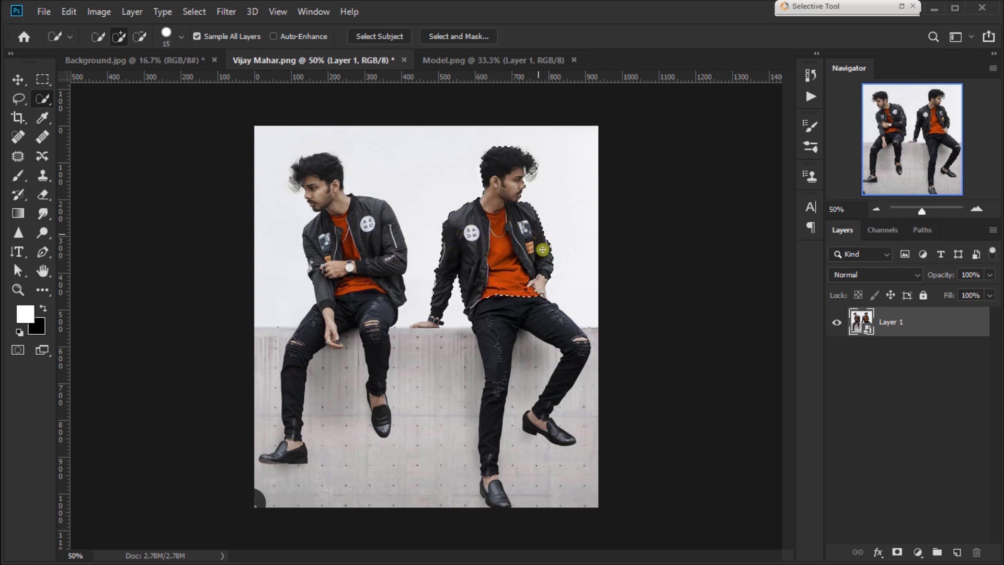
pyautogui.moveTo(495, 341); pyautogui.dragTo(494, 486)
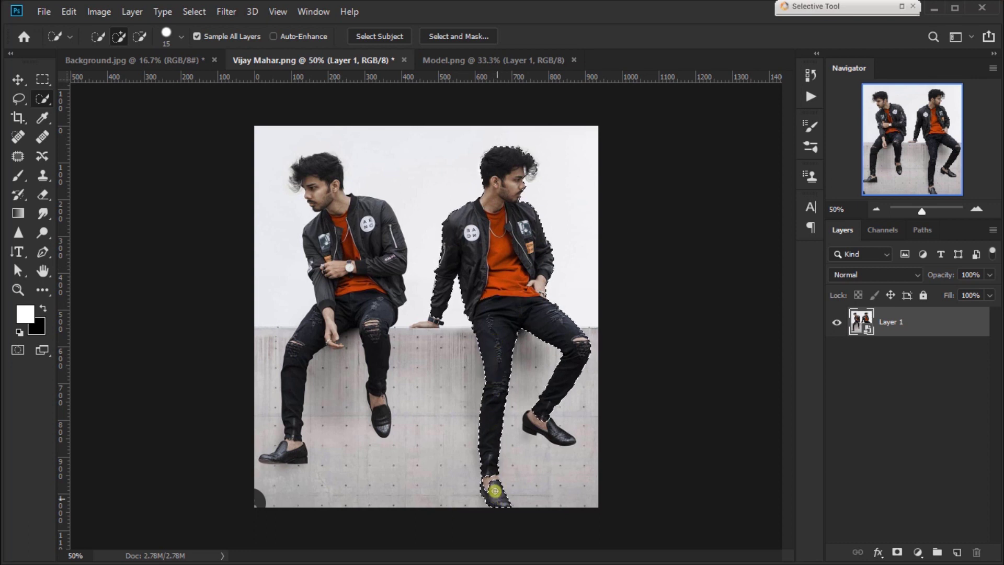
pyautogui.moveTo(548, 443)
pyautogui.mouseDown()
pyautogui.moveTo(529, 423)
pyautogui.moveTo(552, 428)
pyautogui.moveTo(543, 409)
pyautogui.moveTo(566, 354)
pyautogui.moveTo(540, 296)
pyautogui.moveTo(428, 323)
pyautogui.moveTo(477, 300)
pyautogui.moveTo(489, 239)
pyautogui.moveTo(512, 231)
pyautogui.moveTo(536, 192)
pyautogui.moveTo(530, 175)
pyautogui.moveTo(547, 192)
pyautogui.moveTo(545, 250)
pyautogui.moveTo(533, 259)
pyautogui.moveTo(496, 234)
pyautogui.moveTo(505, 230)
pyautogui.moveTo(553, 306)
pyautogui.moveTo(525, 285)
pyautogui.mouseUp()
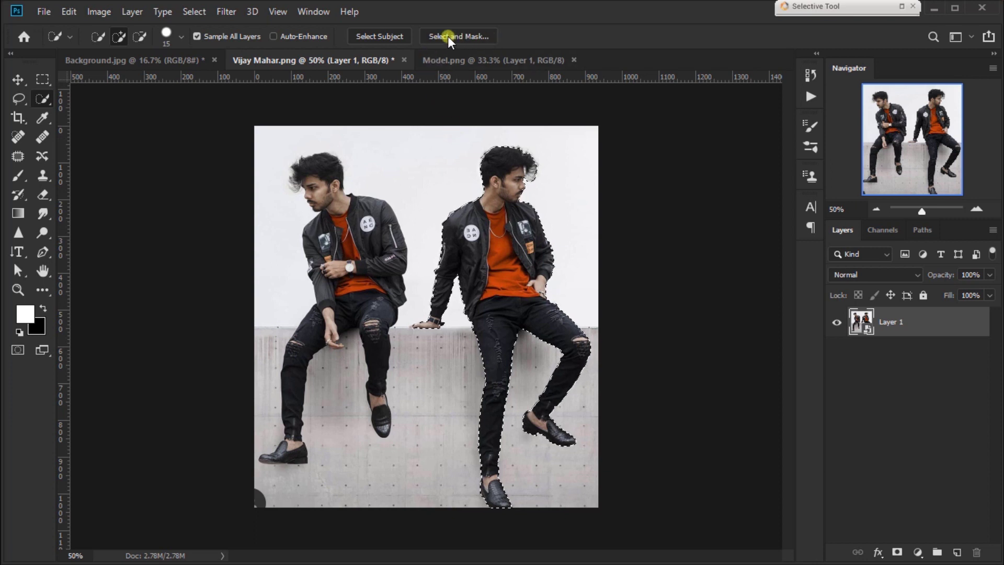
pyautogui.click(476, 35)
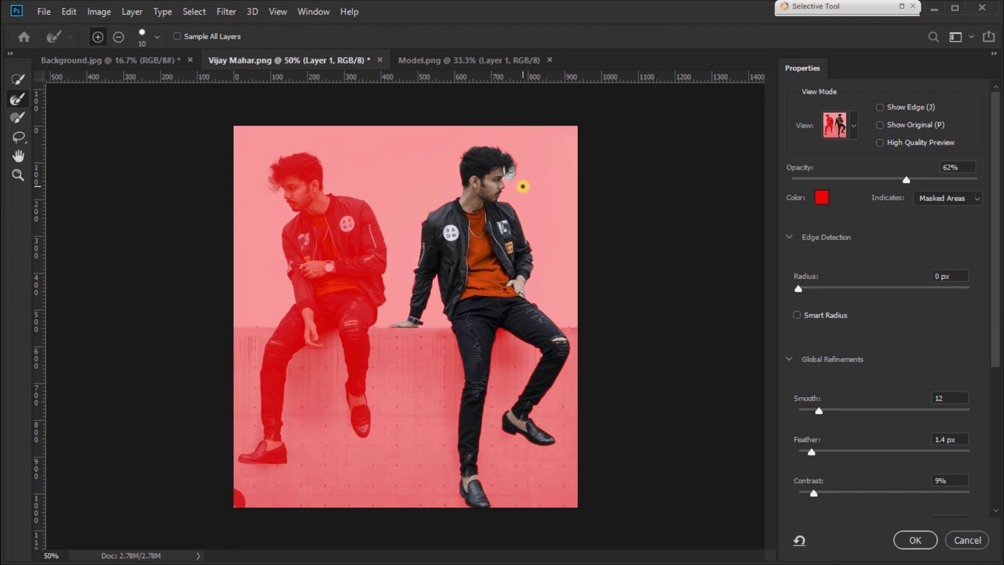
# Refine the man's hair edges with a size-20 Refine Edge Brush and output a masked Layer 1 copy
pyautogui.hotkey('ctrl', '+')
pyautogui.hotkey('ctrl', '+')
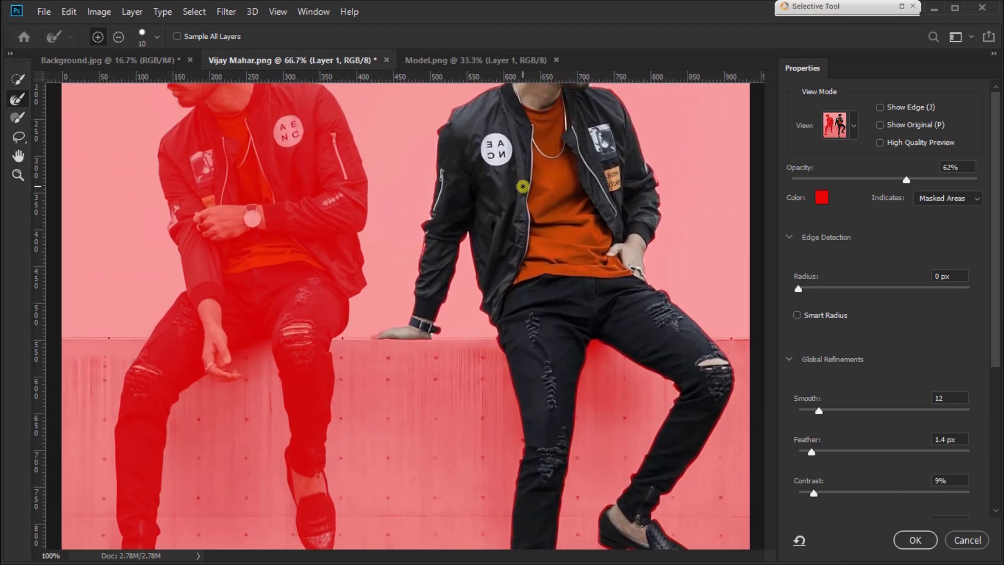
pyautogui.moveTo(513, 189); pyautogui.dragTo(408, 390)
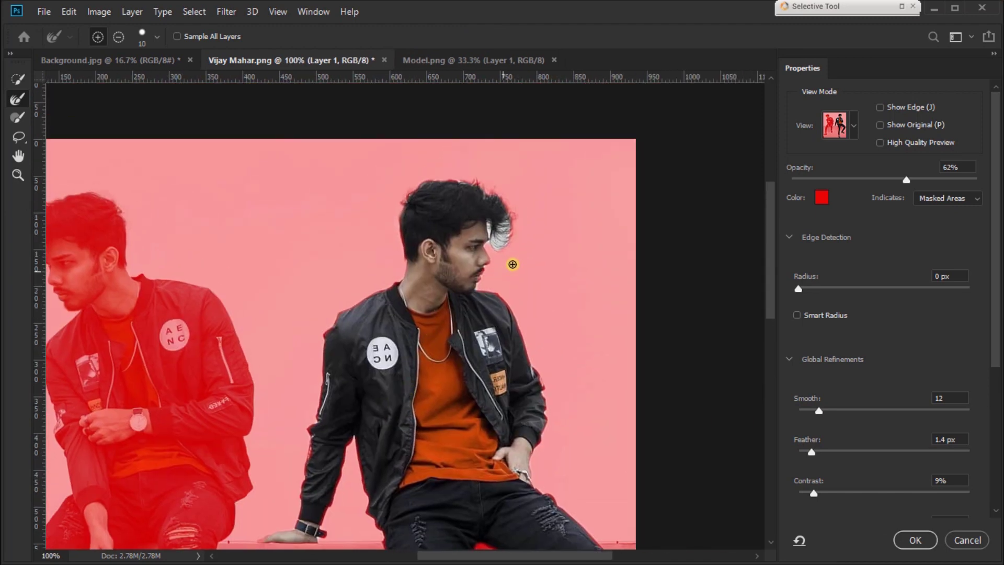
pyautogui.moveTo(506, 239); pyautogui.dragTo(508, 225)
pyautogui.press(']')
pyautogui.moveTo(507, 224); pyautogui.dragTo(527, 201)
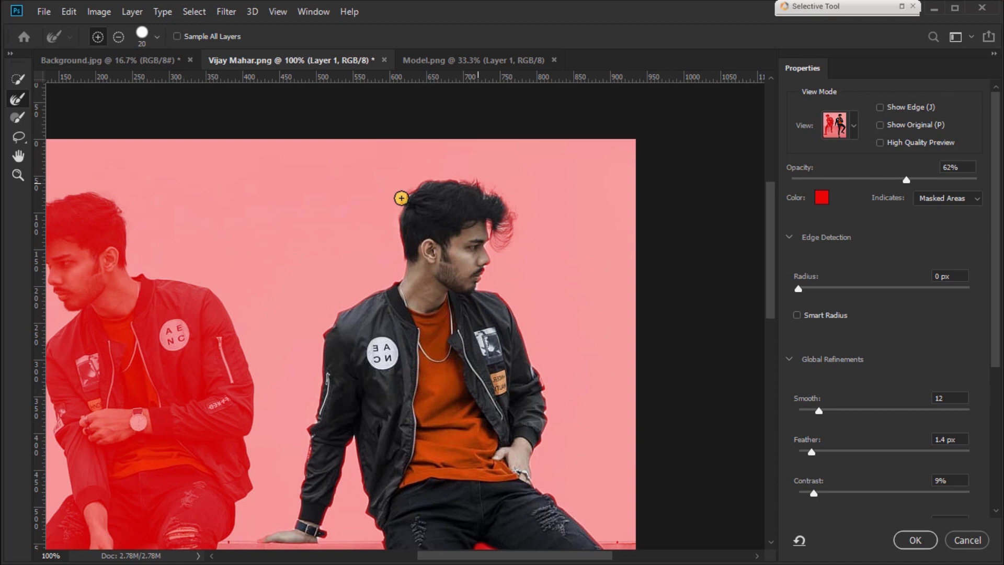
pyautogui.scroll(-3, 409, 208)
pyautogui.click(915, 540)
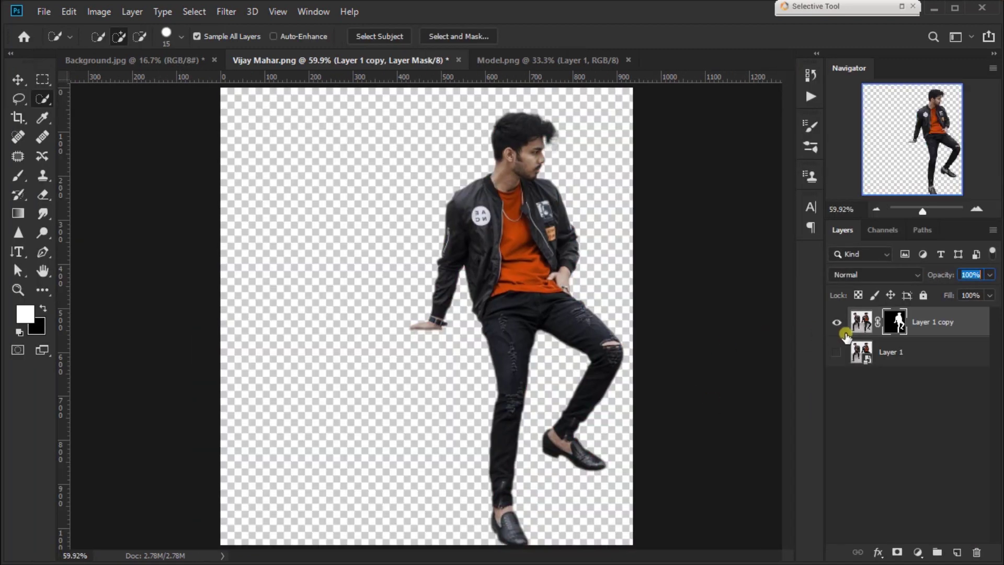
# Apply the layer mask on Layer 1 copy to bake in the cutout
pyautogui.rightClick(893, 321)
pyautogui.click(944, 363)
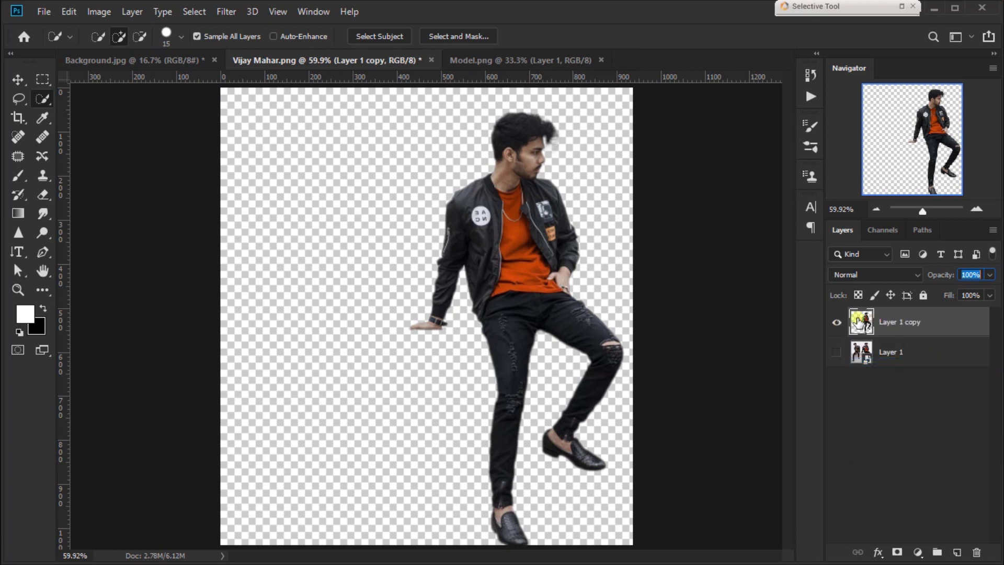
pyautogui.click(839, 326)
pyautogui.click(839, 326)
# Convert Layer 1 copy to a smart object
pyautogui.click(103, 11)
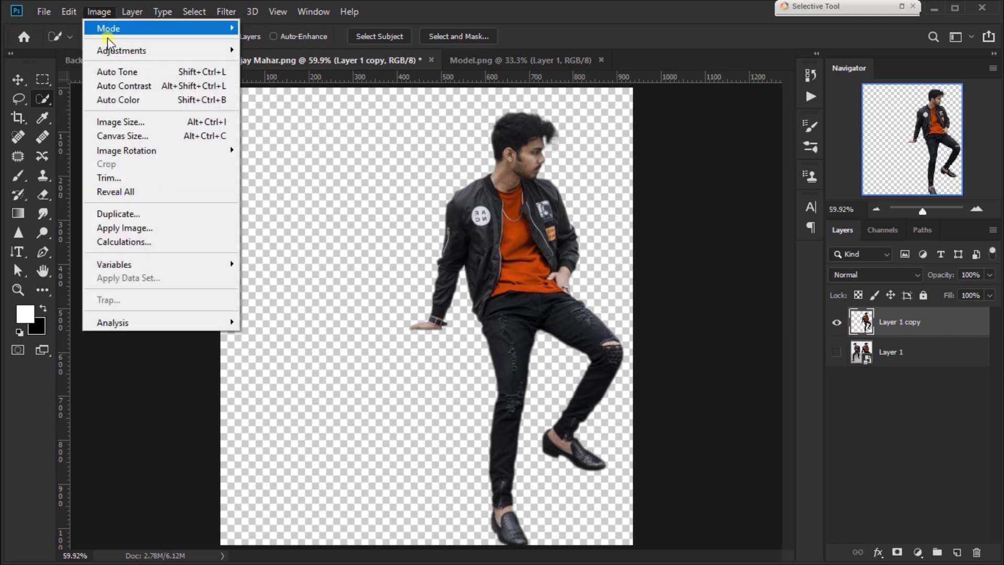
pyautogui.click(112, 80)
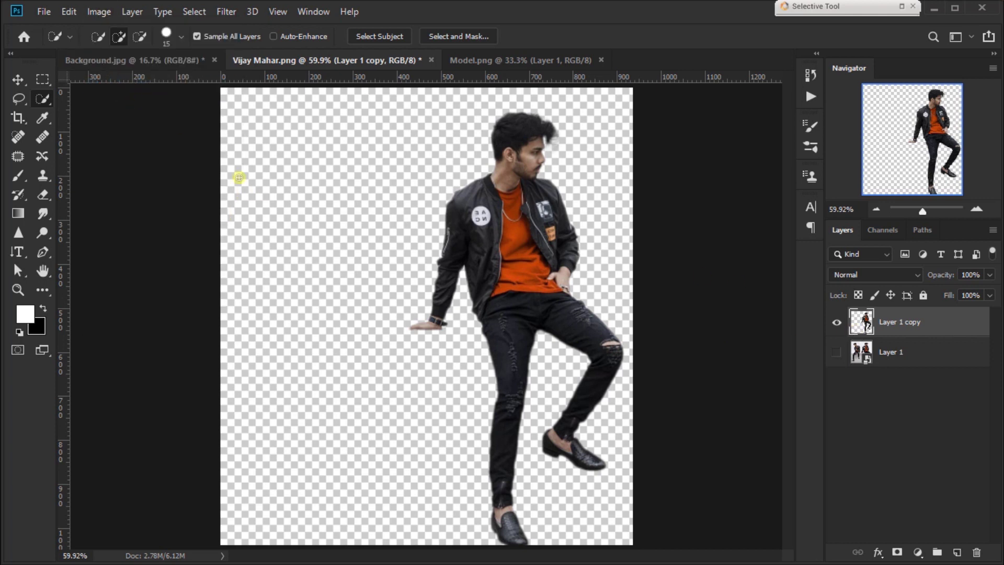
pyautogui.rightClick(950, 330)
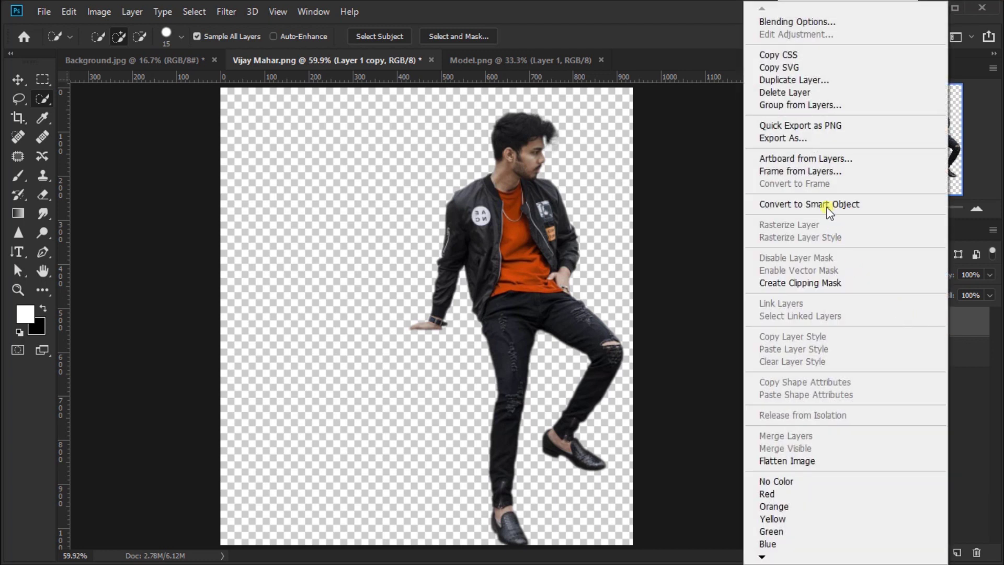
pyautogui.click(828, 206)
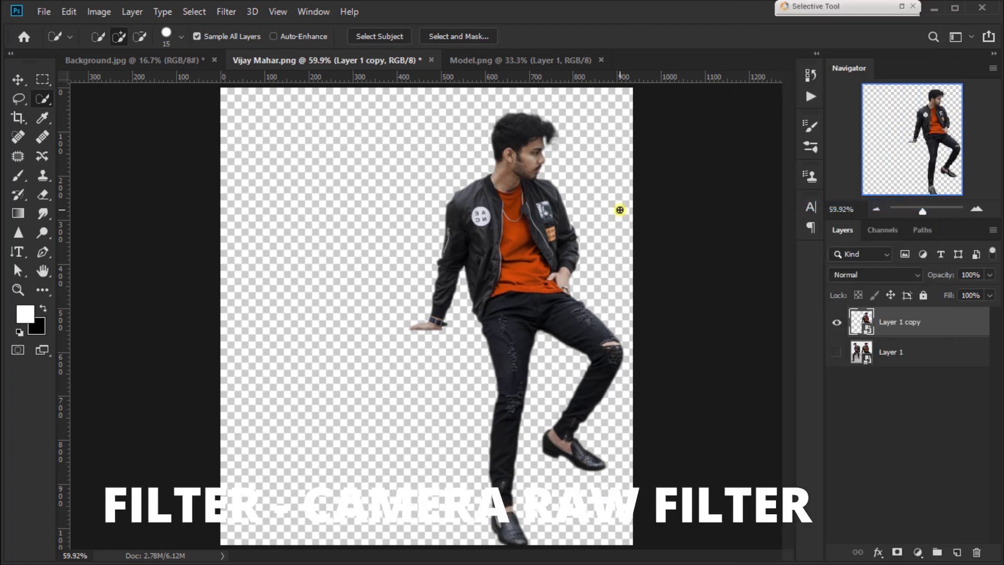
# In Camera Raw Filter, set Exposure +0.40, Contrast +35, Highlights -25, Shadows +15 and Whites +19
pyautogui.click(218, 10)
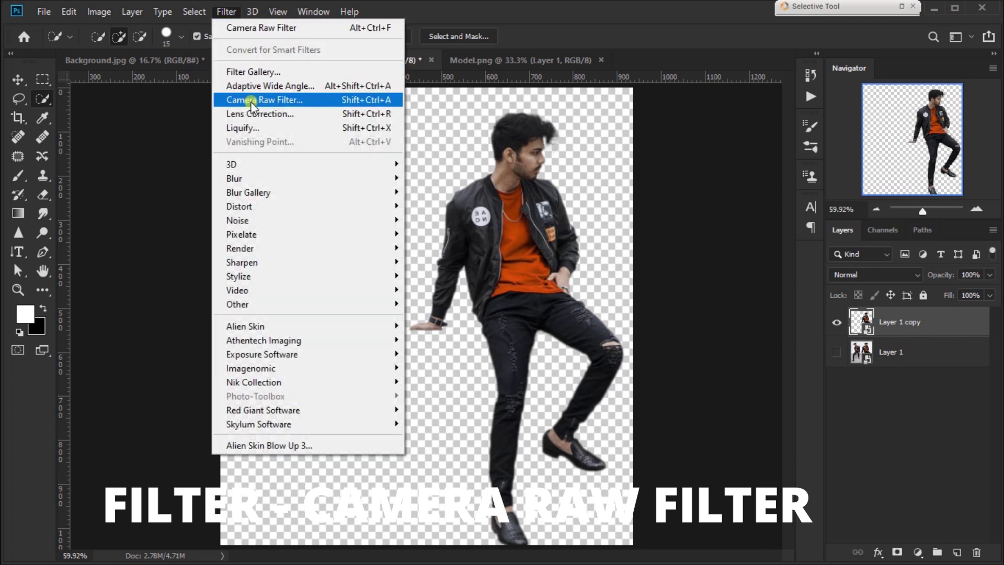
pyautogui.click(370, 101)
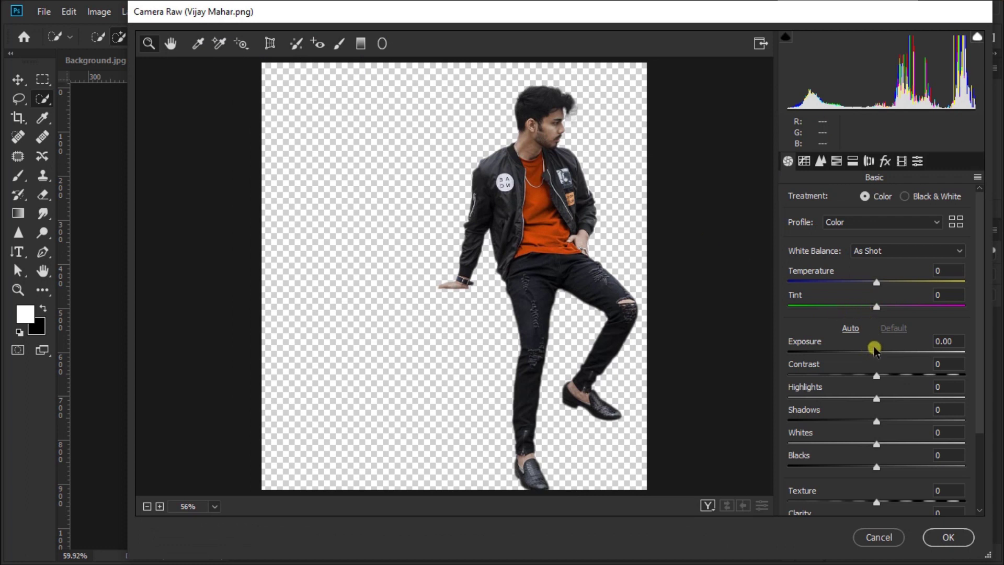
pyautogui.moveTo(877, 353); pyautogui.dragTo(907, 376)
pyautogui.click(855, 399)
pyautogui.click(889, 421)
pyautogui.click(892, 444)
pyautogui.moveTo(892, 444); pyautogui.dragTo(894, 444)
# Set Blacks -27, Clarity +3 and Dehaze +5, then begin the Detail sharpening settings
pyautogui.click(853, 467)
pyautogui.scroll(-1, 878, 455)
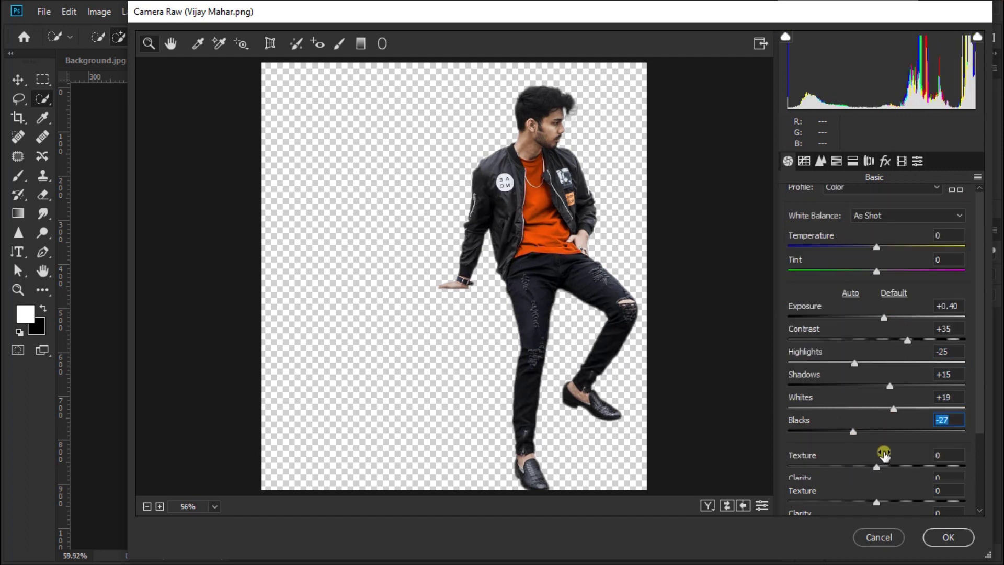
pyautogui.scroll(-2, 878, 455)
pyautogui.moveTo(889, 421); pyautogui.dragTo(885, 398)
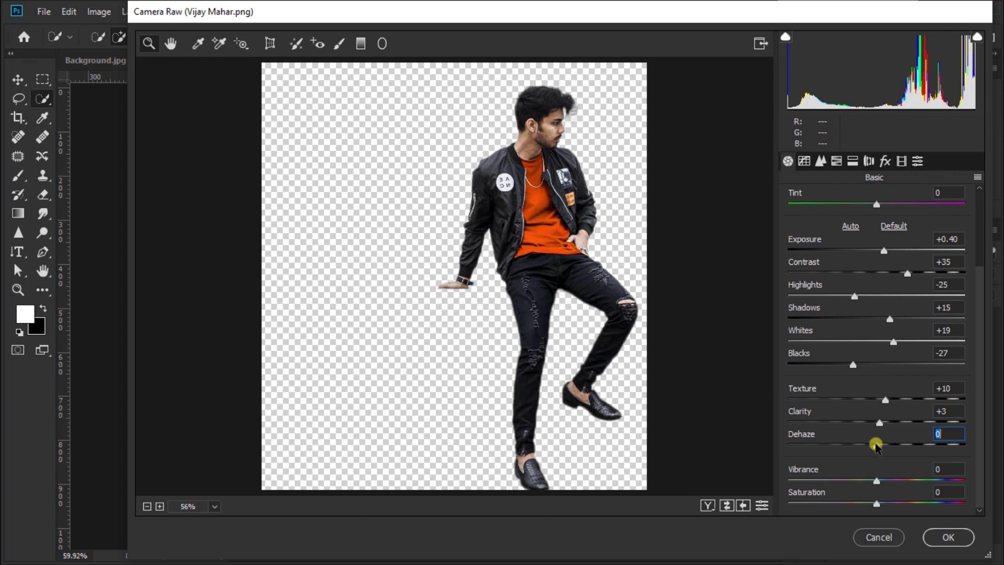
pyautogui.write('5')
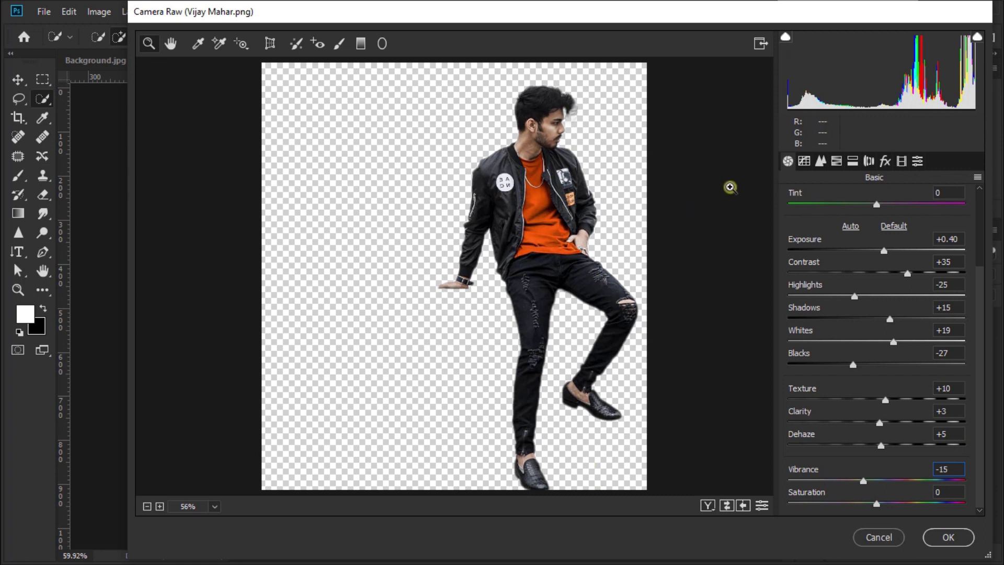
pyautogui.click(820, 160)
pyautogui.click(939, 210)
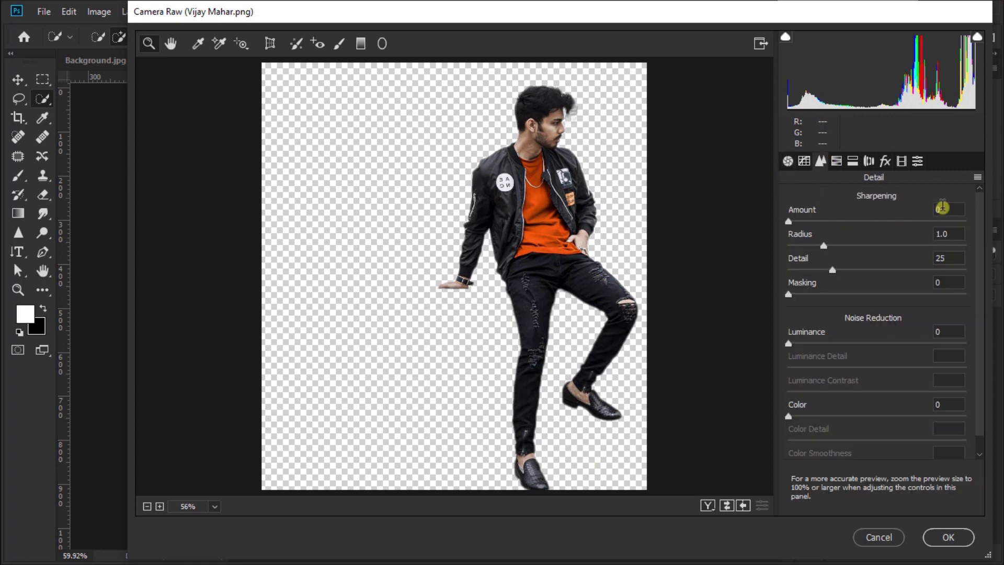
# Set sharpening Amount 20, Luminance 25, Luminance Contrast 15 and Color noise reduction 1
pyautogui.write('20')
pyautogui.click(949, 332)
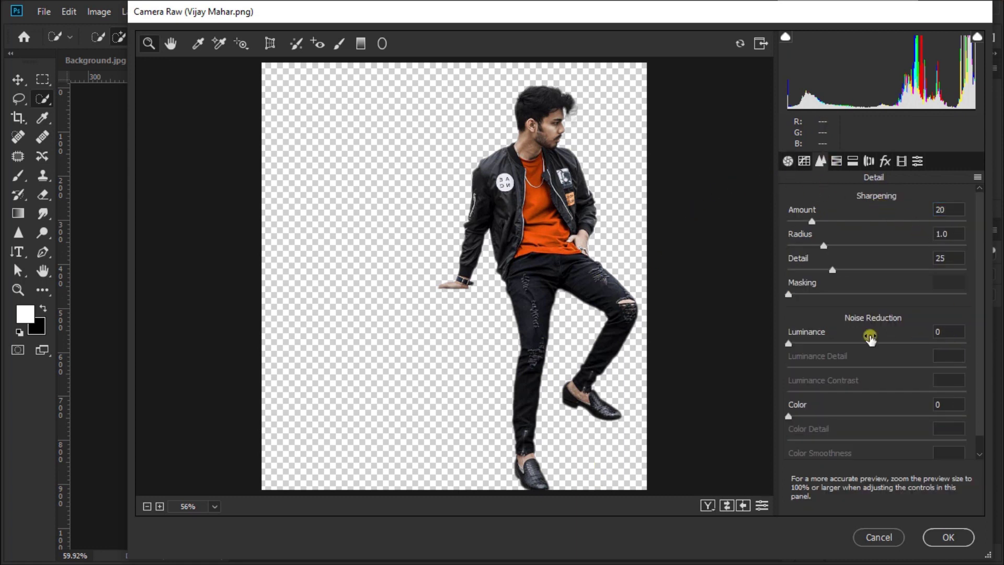
pyautogui.write('25')
pyautogui.click(939, 386)
pyautogui.write('15')
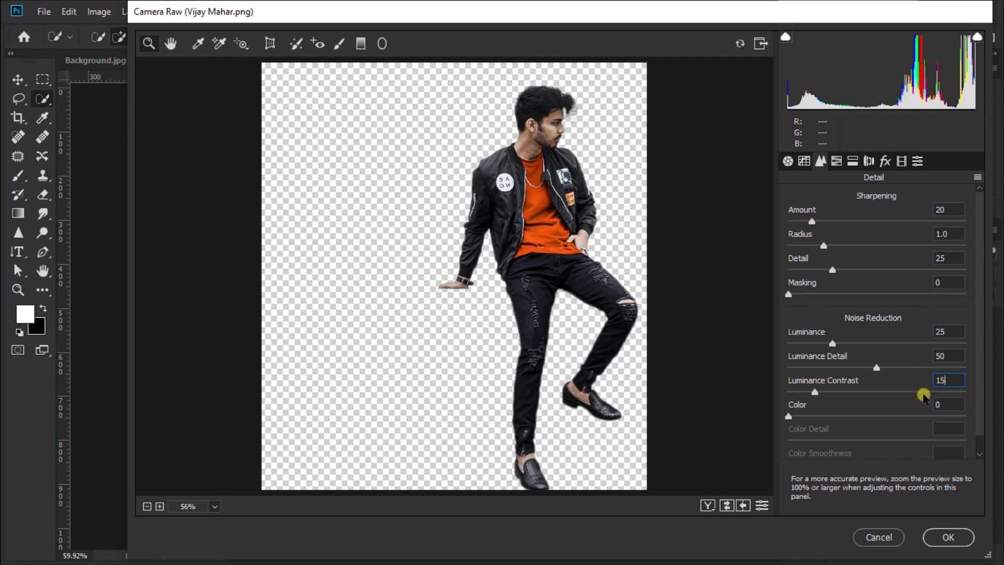
pyautogui.click(911, 404)
pyautogui.write('1')
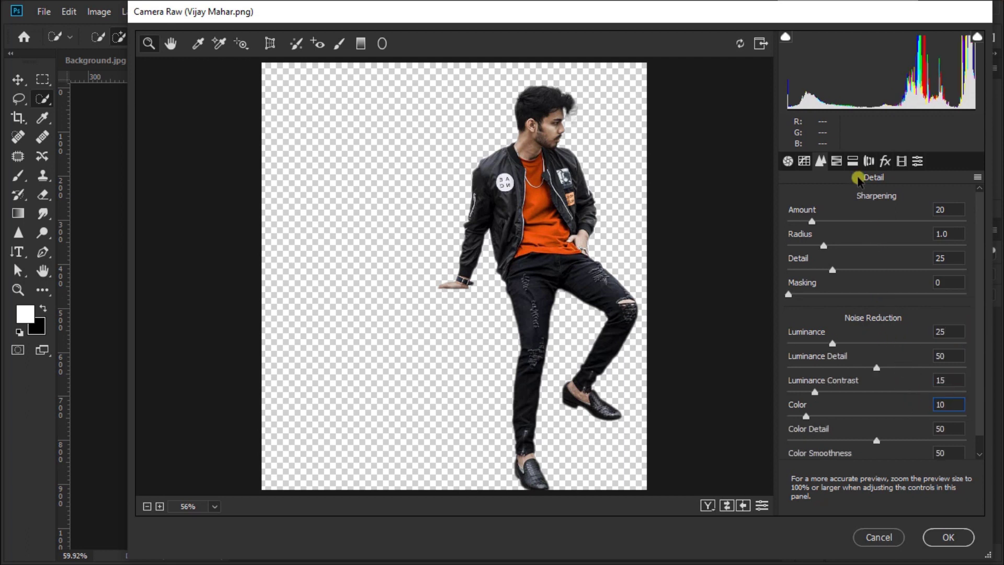
# In HSL, brighten the Oranges luminance and shift the Blues hue to -24
pyautogui.click(837, 161)
pyautogui.click(888, 204)
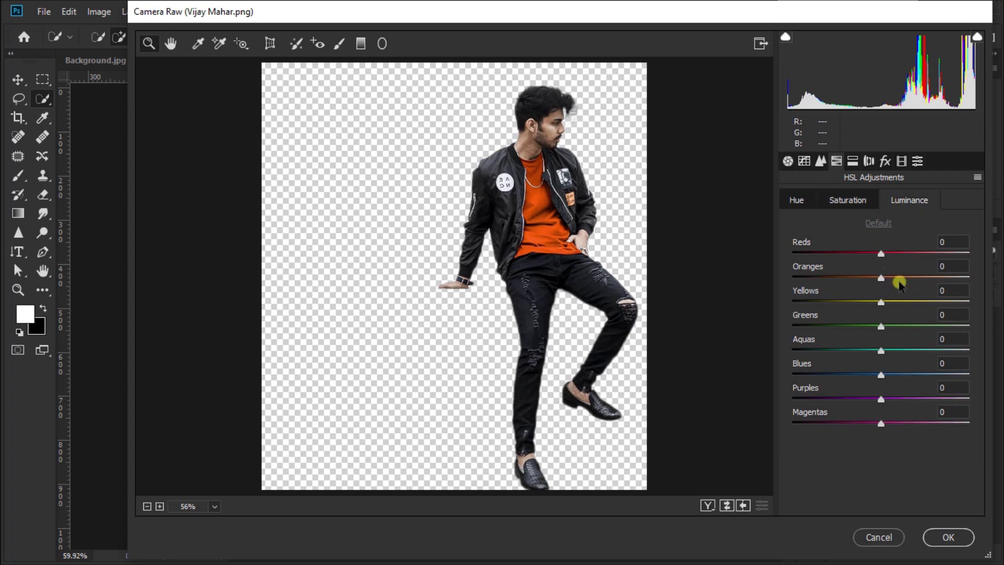
pyautogui.click(890, 278)
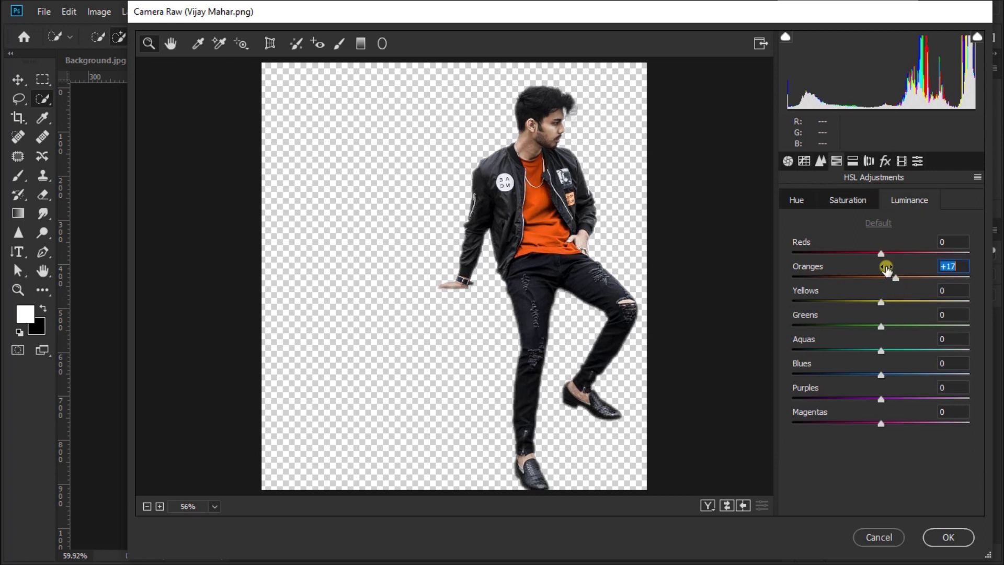
pyautogui.click(808, 202)
pyautogui.click(861, 376)
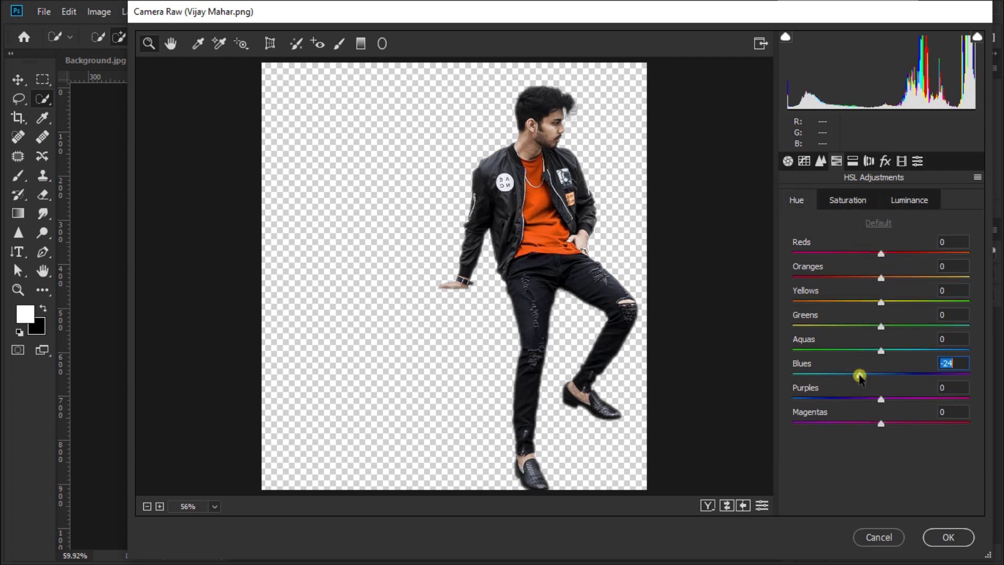
pyautogui.click(855, 202)
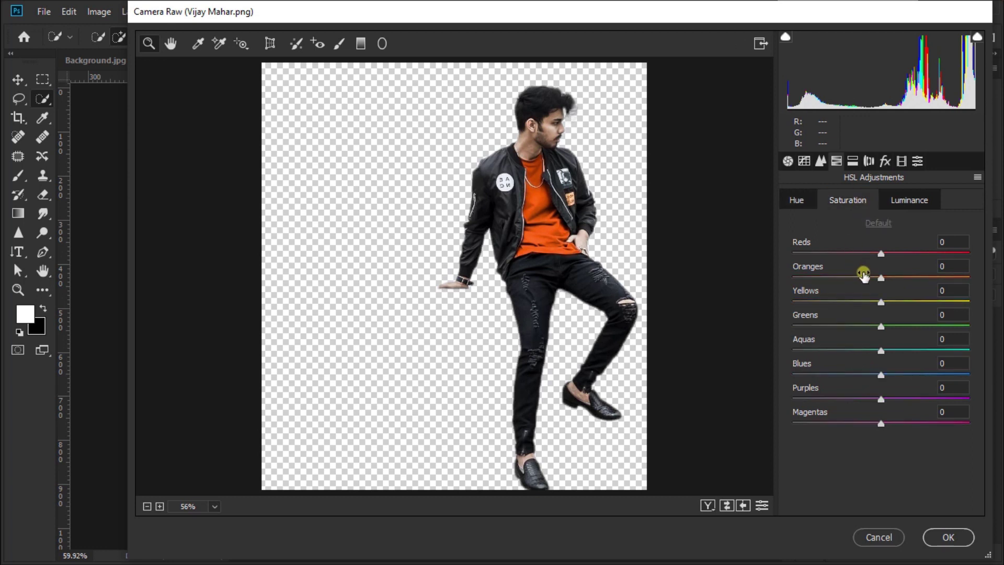
# Set Calibration Blue Primary Hue to -15, compare before/after, and apply the filter
pyautogui.click(901, 161)
pyautogui.moveTo(878, 438); pyautogui.dragTo(865, 441)
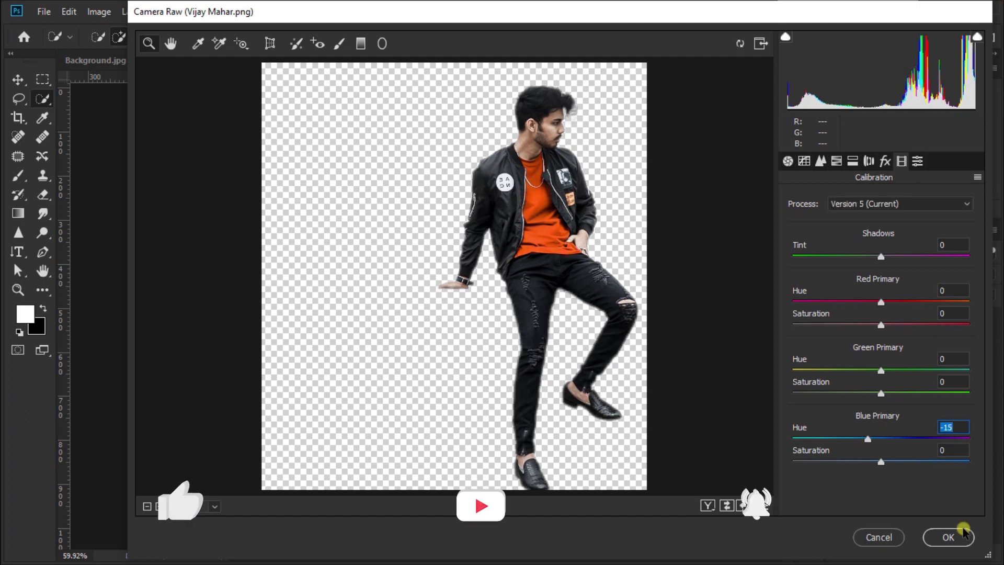
pyautogui.click(708, 506)
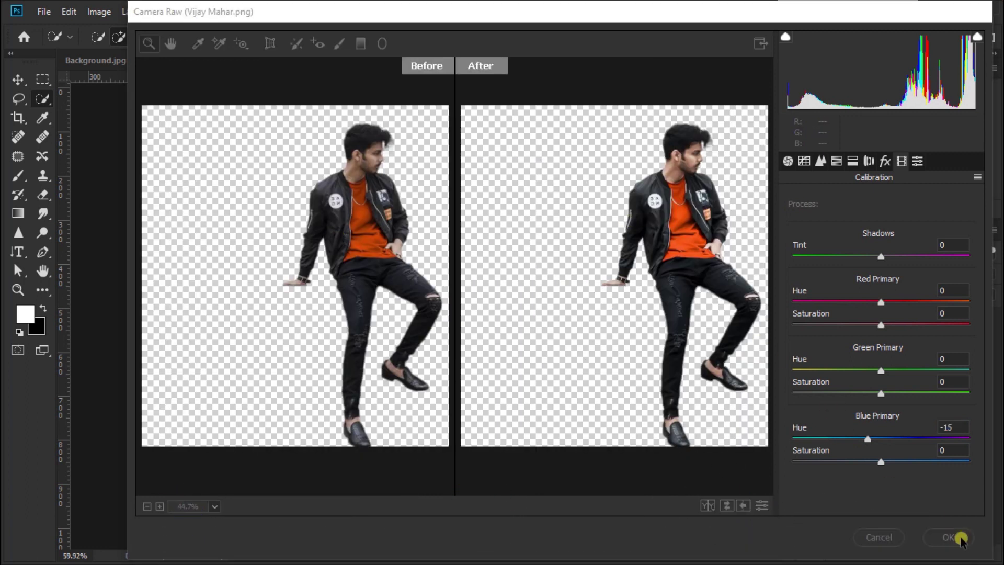
pyautogui.click(945, 537)
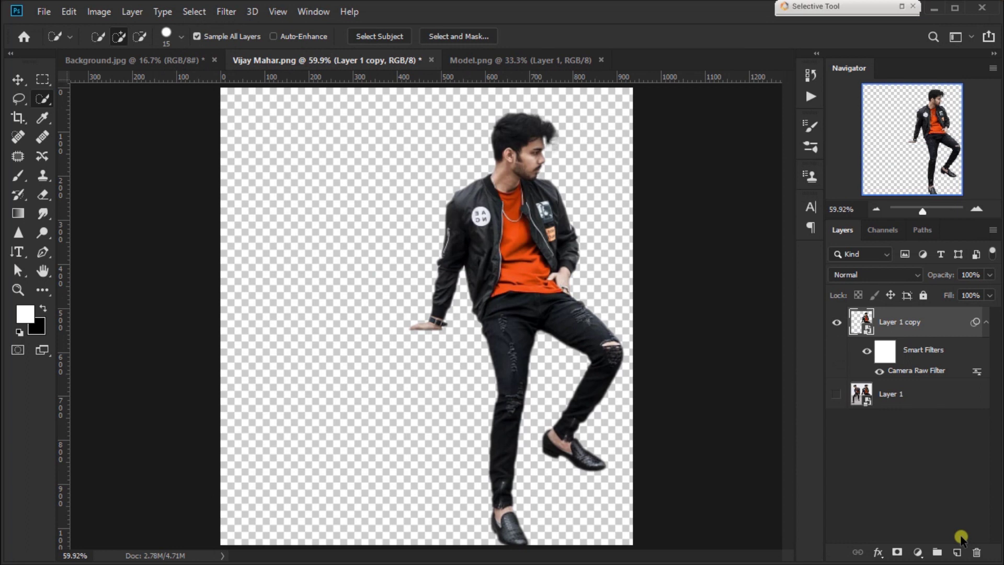
# Drag the graded man layer into the Background.jpg document
pyautogui.click(18, 80)
pyautogui.moveTo(461, 242); pyautogui.dragTo(265, 203)
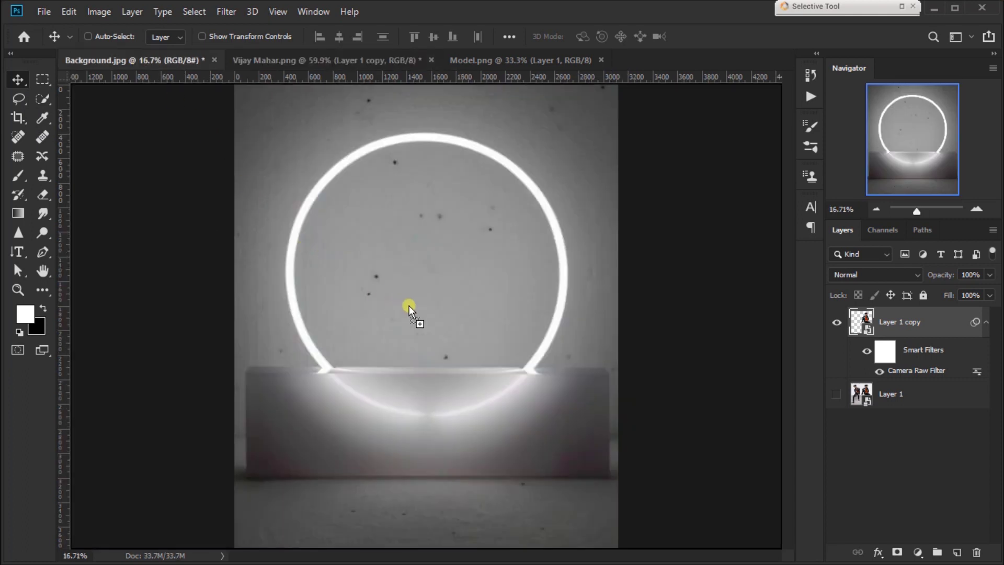
pyautogui.moveTo(409, 309); pyautogui.dragTo(530, 334)
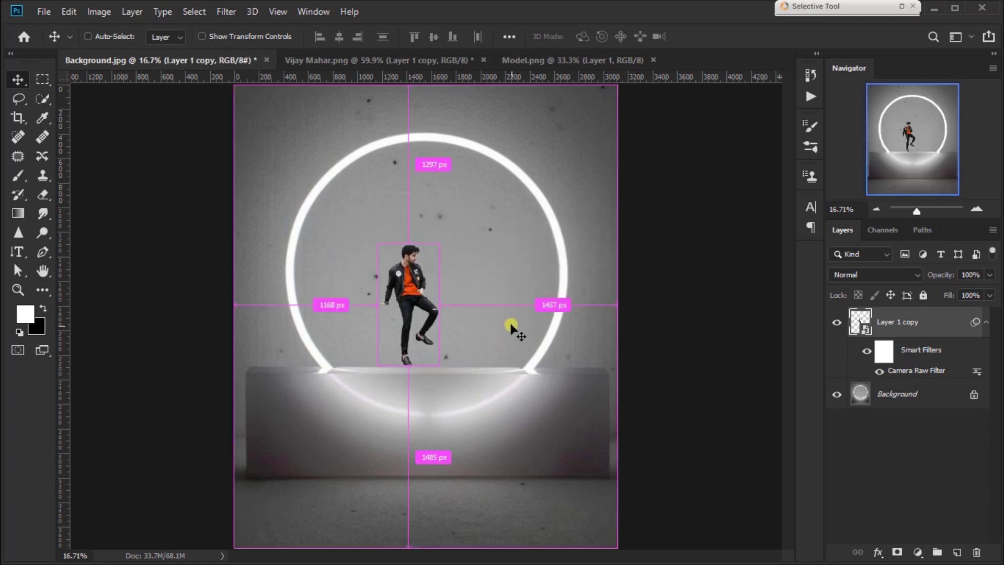
# Scale the man to about 283% and set him on the ledge before the ring
pyautogui.hotkey('ctrl', 't')
pyautogui.click(518, 235)
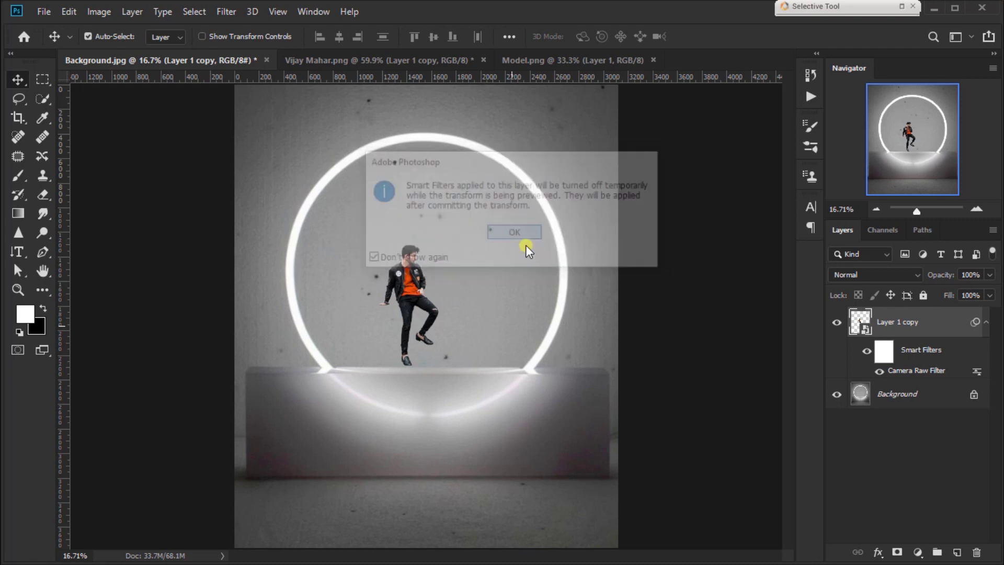
pyautogui.moveTo(439, 244); pyautogui.dragTo(501, 118)
pyautogui.moveTo(464, 209); pyautogui.dragTo(463, 302)
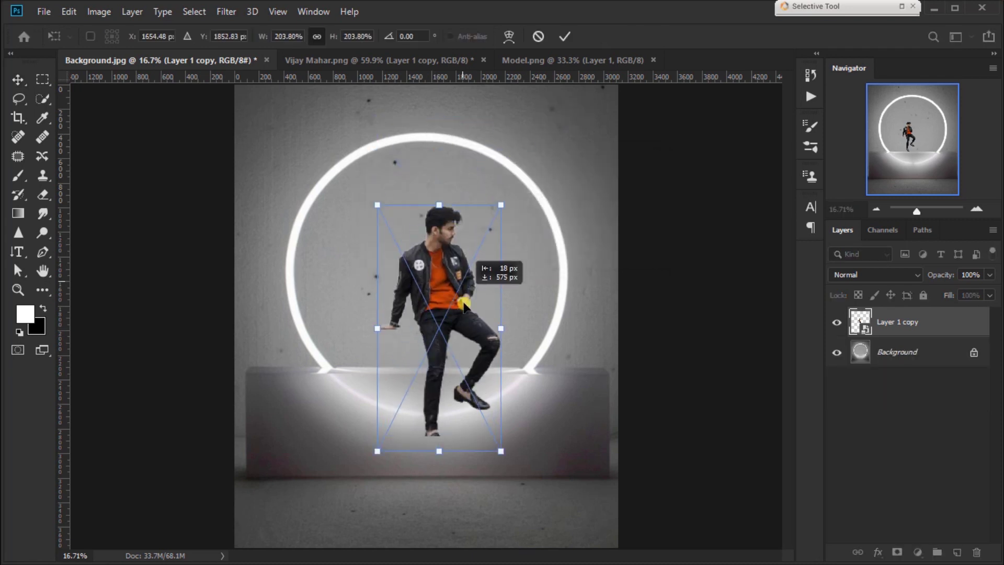
pyautogui.moveTo(499, 207); pyautogui.dragTo(522, 175)
pyautogui.moveTo(495, 239); pyautogui.dragTo(485, 281)
pyautogui.moveTo(515, 215); pyautogui.dragTo(537, 162)
pyautogui.moveTo(484, 261); pyautogui.dragTo(495, 283)
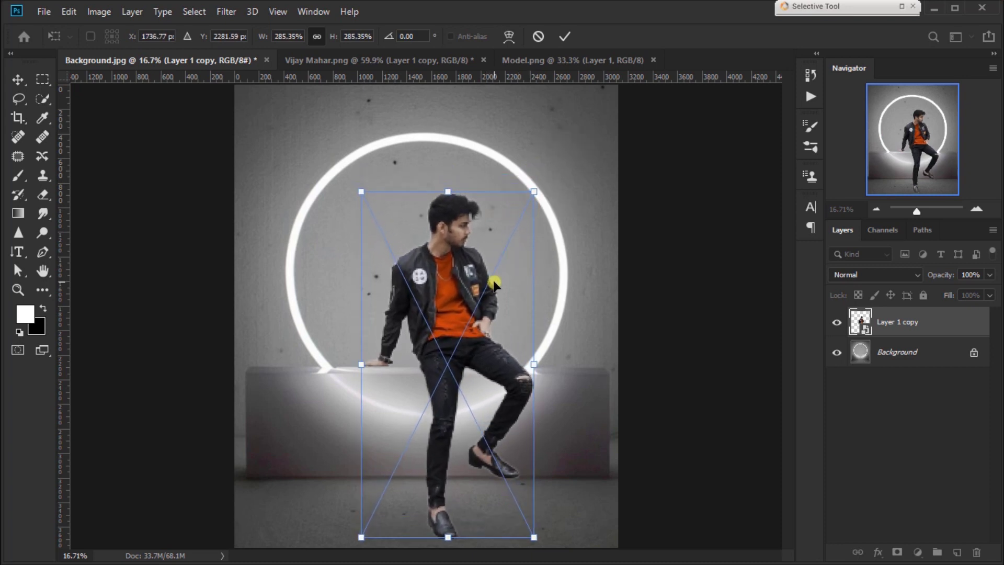
pyautogui.press('Return')
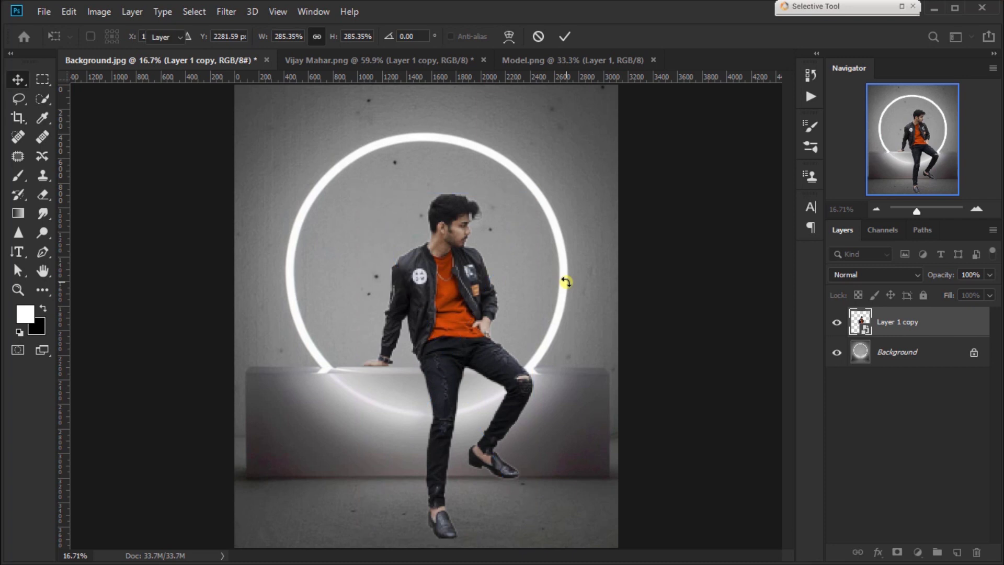
# Fine-tune the man's position and enlarge him slightly to about 294%
pyautogui.hotkey('ctrl', '+')
pyautogui.hotkey('ctrl', '+')
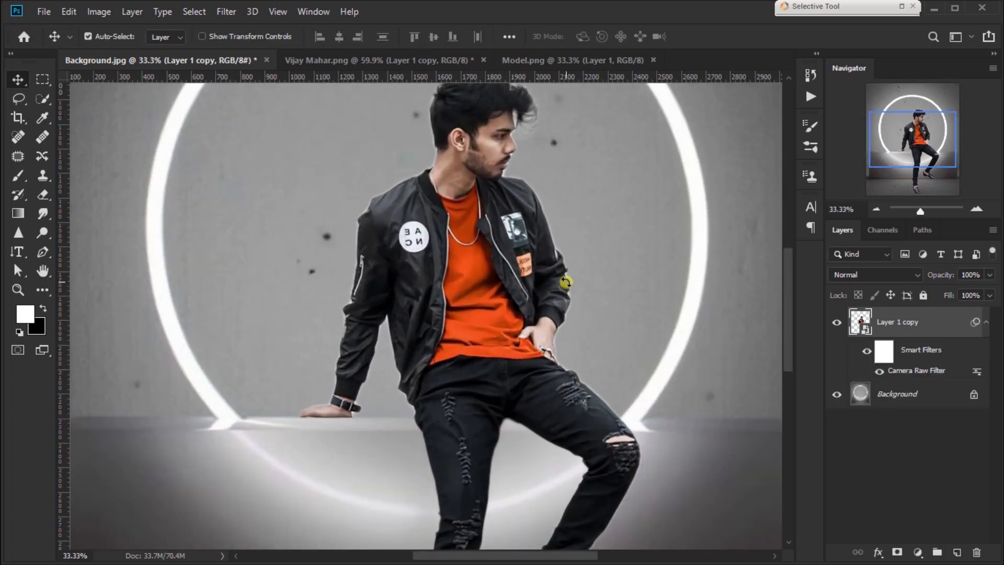
pyautogui.moveTo(519, 243); pyautogui.dragTo(521, 154)
pyautogui.hotkey('ctrl', '0')
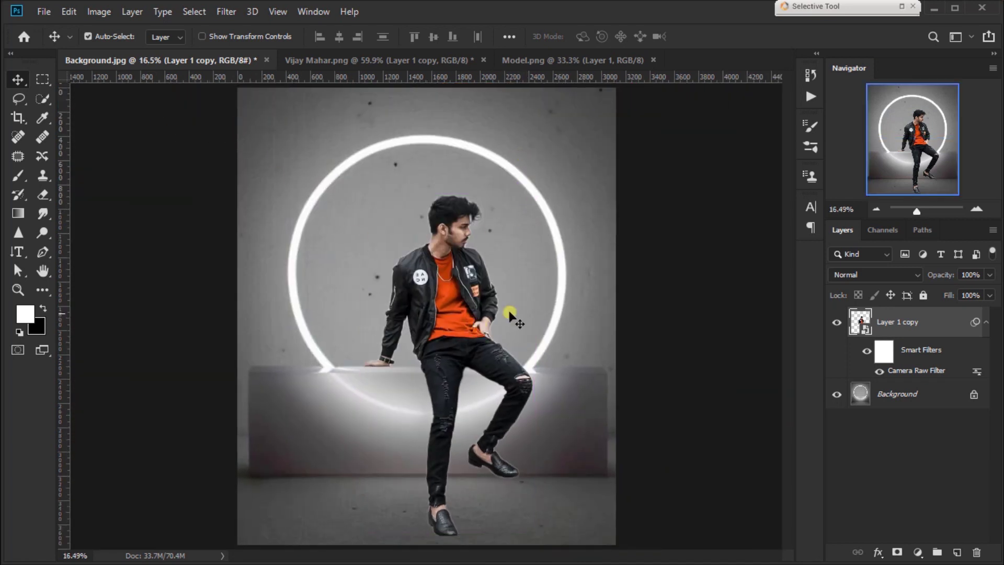
pyautogui.moveTo(481, 312); pyautogui.dragTo(474, 308)
pyautogui.hotkey('ctrl', 't')
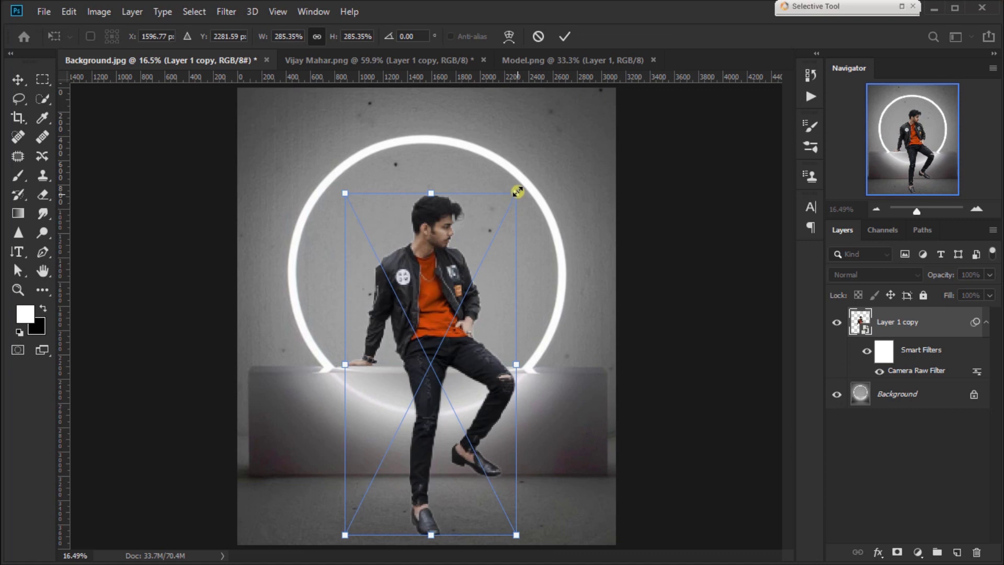
pyautogui.moveTo(518, 188); pyautogui.dragTo(521, 184)
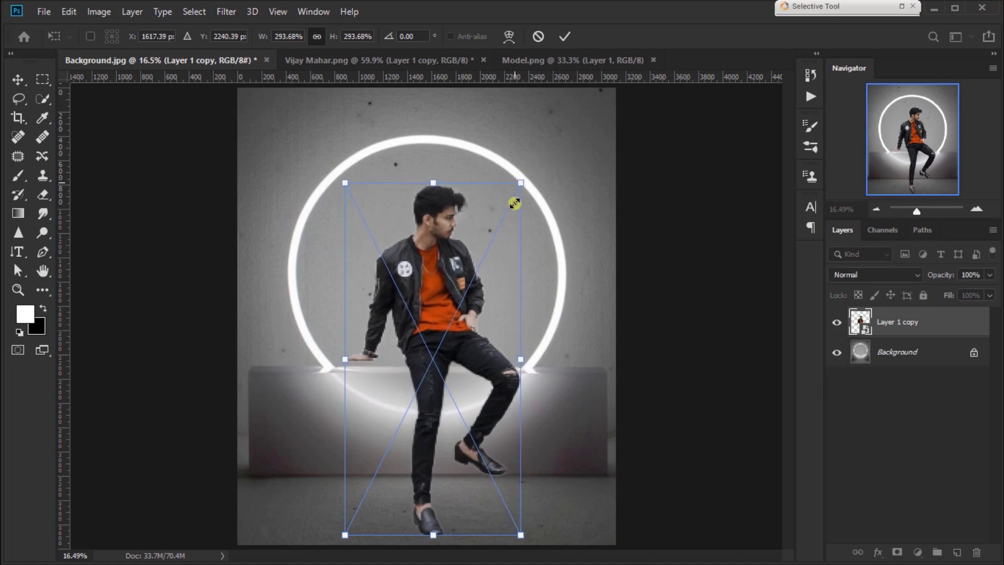
pyautogui.press('Down')
pyautogui.press('Down')
pyautogui.press('Down')
pyautogui.press('Down')
pyautogui.press('Down')
pyautogui.press('Down')
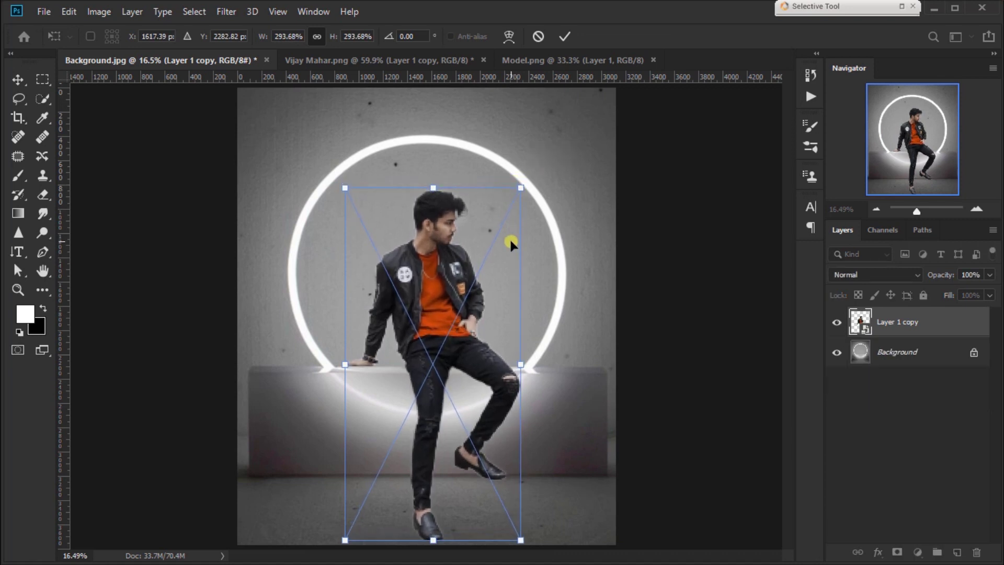
pyautogui.click(565, 36)
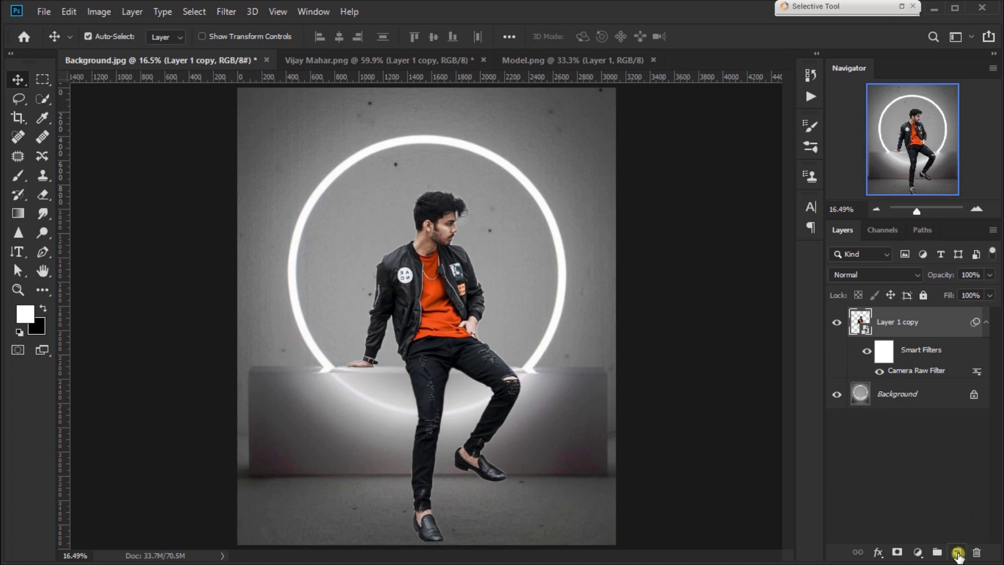
# On a new layer beneath the man, paint a soft black shadow between his legs at 63% opacity
pyautogui.click(958, 553)
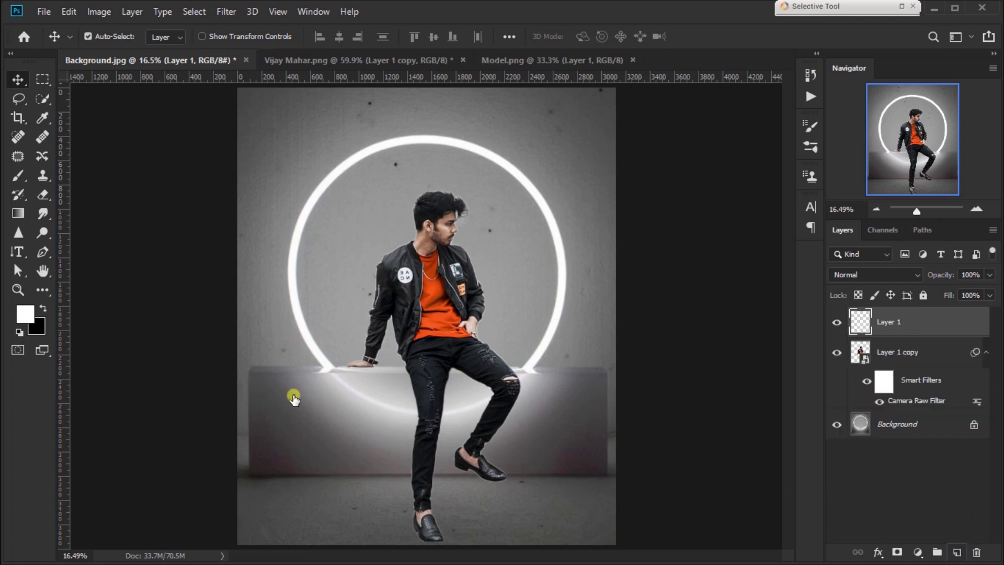
pyautogui.click(45, 309)
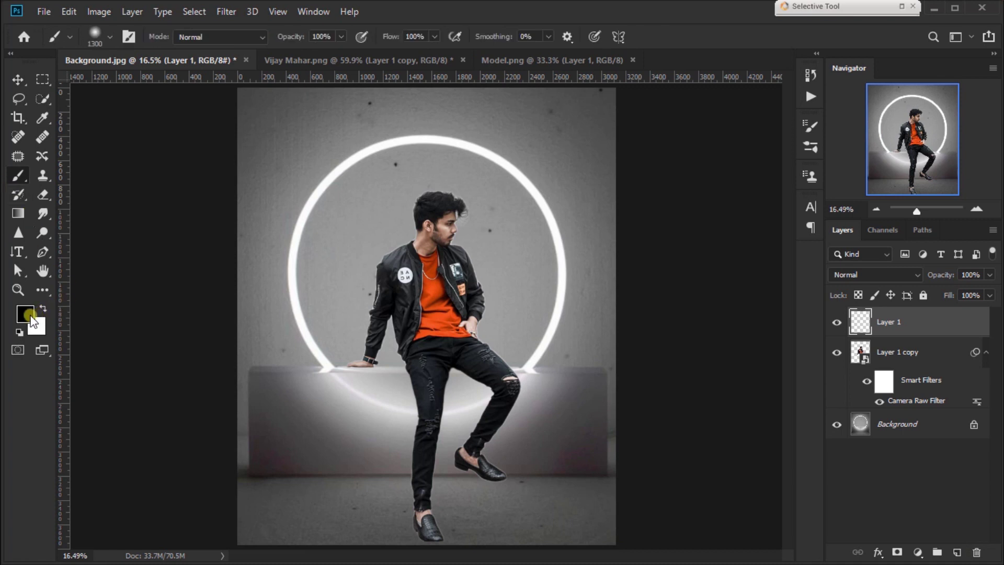
pyautogui.press('[')
pyautogui.press('[')
pyautogui.press('[')
pyautogui.press('[')
pyautogui.press('[')
pyautogui.press('[')
pyautogui.press('[')
pyautogui.press('[')
pyautogui.hotkey('ctrl', '+')
pyautogui.hotkey('ctrl', '+')
pyautogui.moveTo(455, 413); pyautogui.dragTo(392, 153)
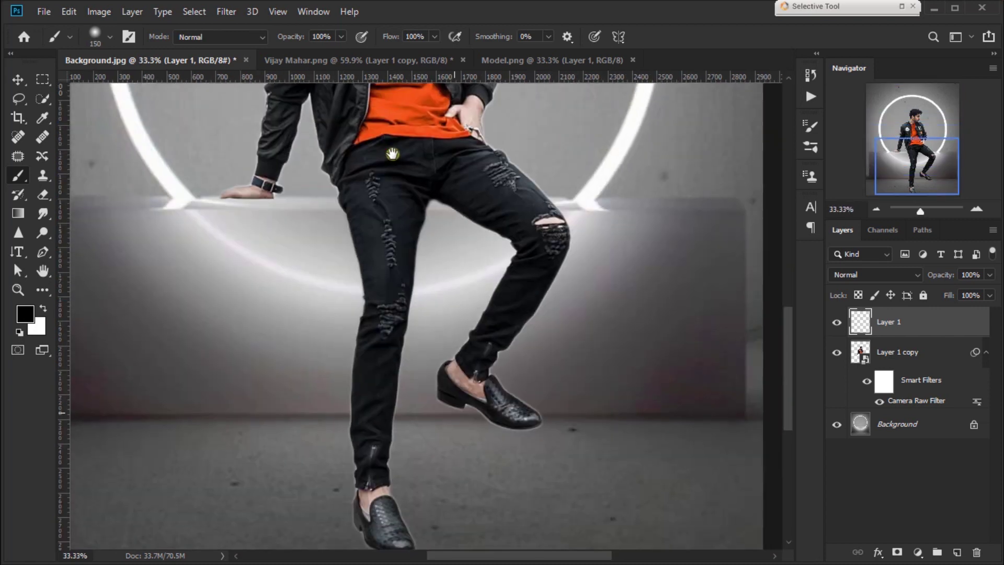
pyautogui.scroll(-2, 432, 336)
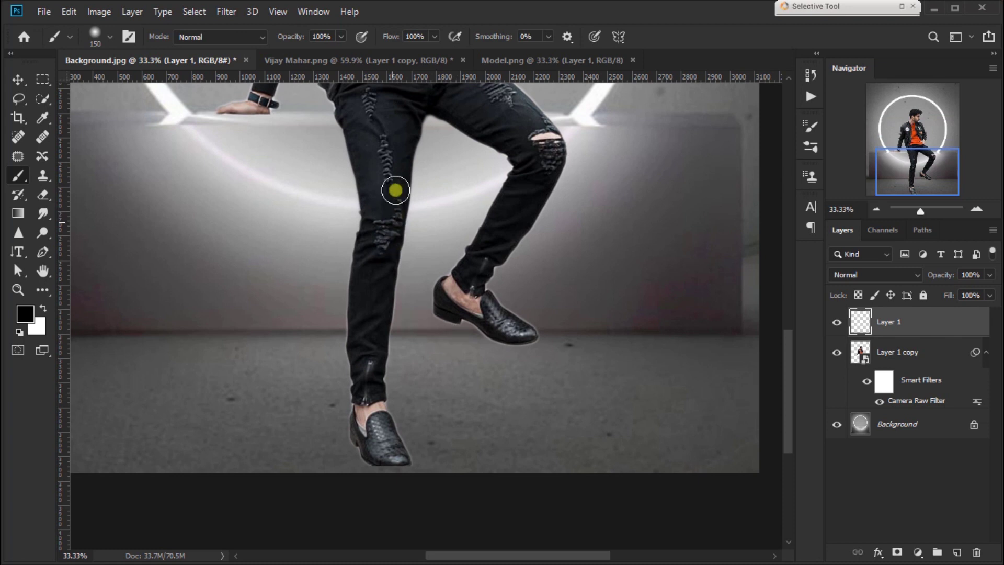
pyautogui.press(']')
pyautogui.moveTo(408, 119); pyautogui.dragTo(414, 184)
pyautogui.moveTo(935, 332); pyautogui.dragTo(937, 409)
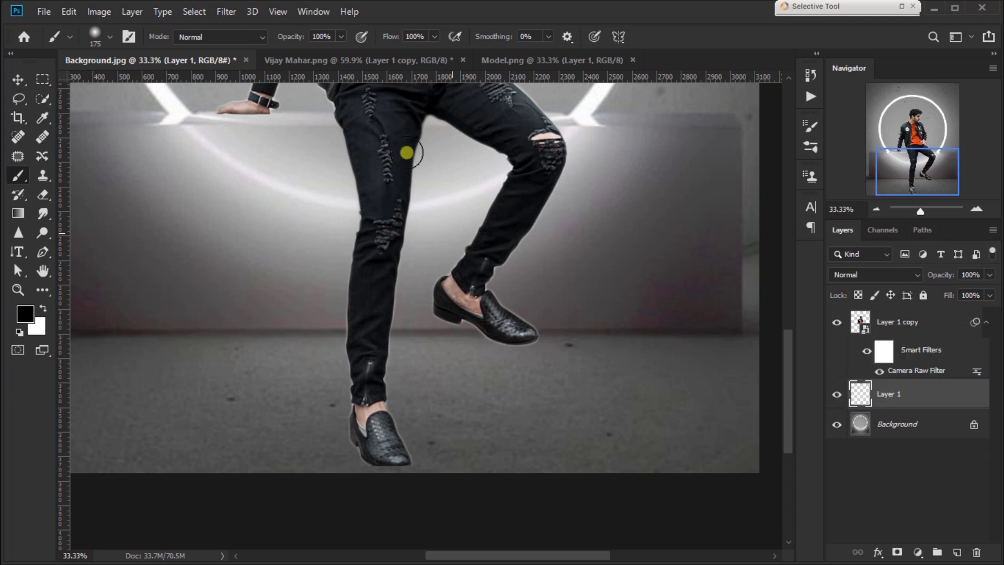
pyautogui.moveTo(406, 123)
pyautogui.mouseDown()
pyautogui.moveTo(398, 208)
pyautogui.moveTo(405, 142)
pyautogui.moveTo(394, 193)
pyautogui.mouseUp()
pyautogui.moveTo(414, 126)
pyautogui.mouseDown()
pyautogui.moveTo(418, 106)
pyautogui.moveTo(438, 106)
pyautogui.moveTo(508, 141)
pyautogui.moveTo(442, 112)
pyautogui.mouseUp()
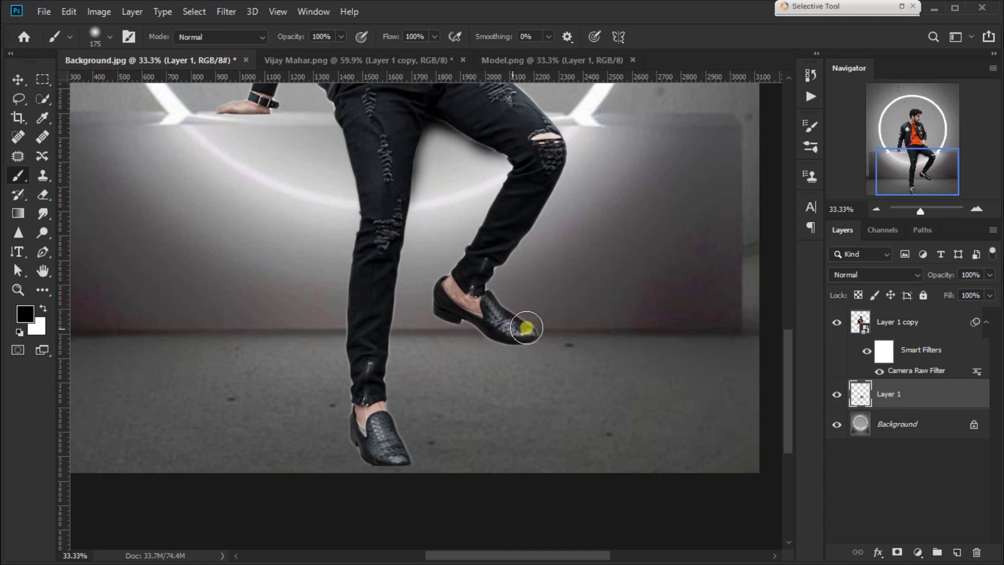
pyautogui.moveTo(948, 277); pyautogui.dragTo(921, 276)
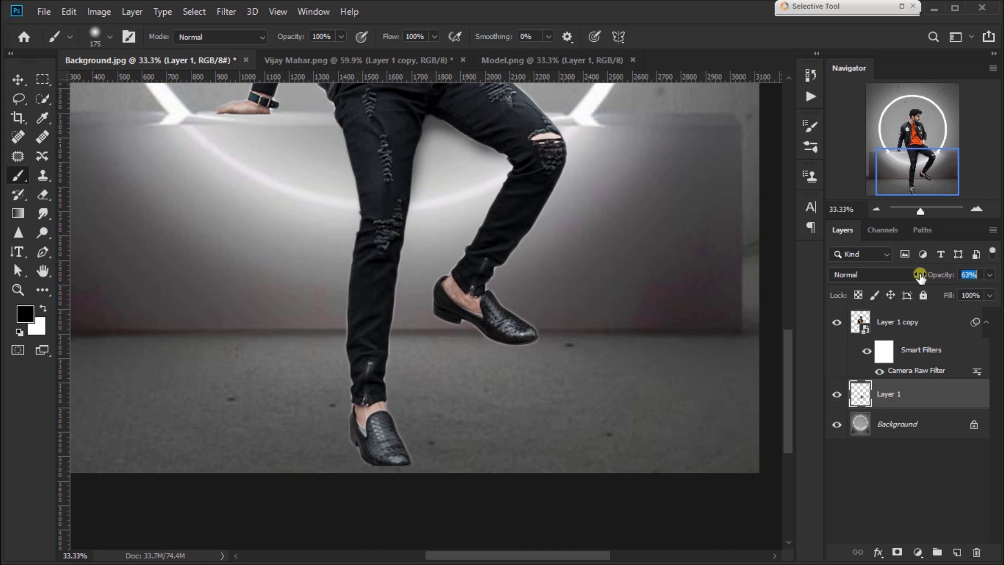
# On another new layer, paint a soft shadow under the lower shoe
pyautogui.click(955, 552)
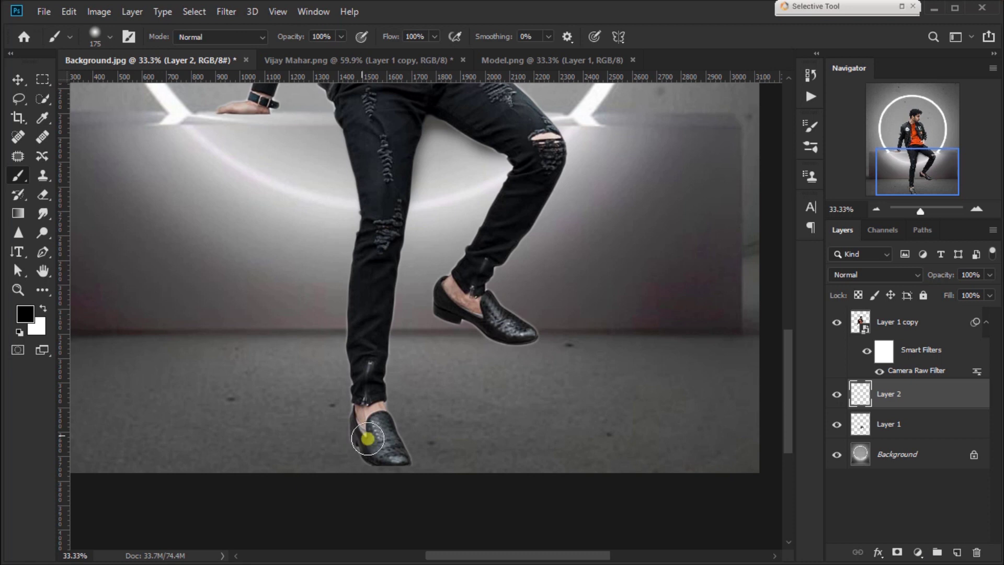
pyautogui.moveTo(373, 448)
pyautogui.mouseDown()
pyautogui.moveTo(402, 461)
pyautogui.moveTo(351, 450)
pyautogui.moveTo(373, 448)
pyautogui.moveTo(389, 469)
pyautogui.moveTo(404, 461)
pyautogui.moveTo(365, 441)
pyautogui.moveTo(395, 459)
pyautogui.mouseUp()
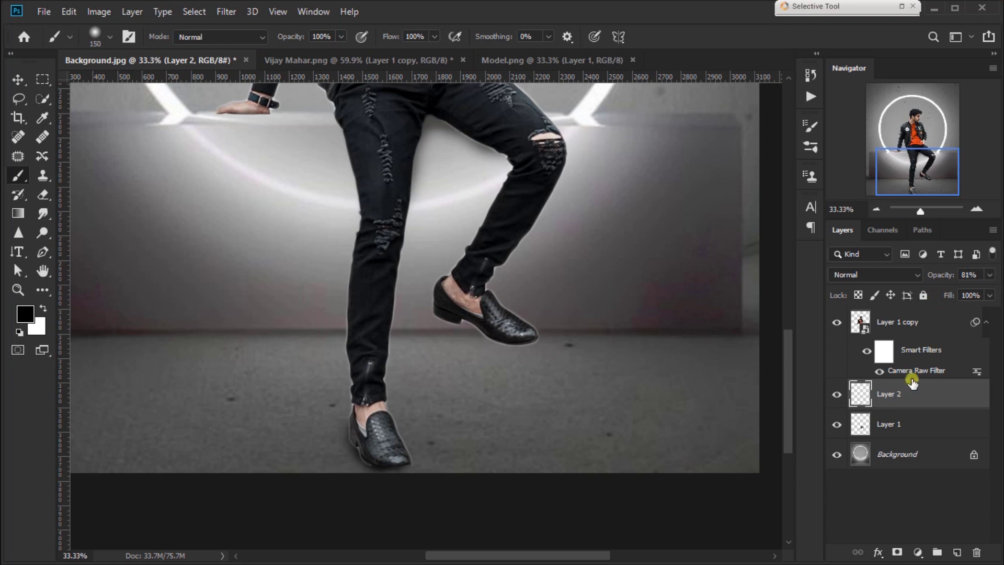
pyautogui.hotkey('ctrl', '0')
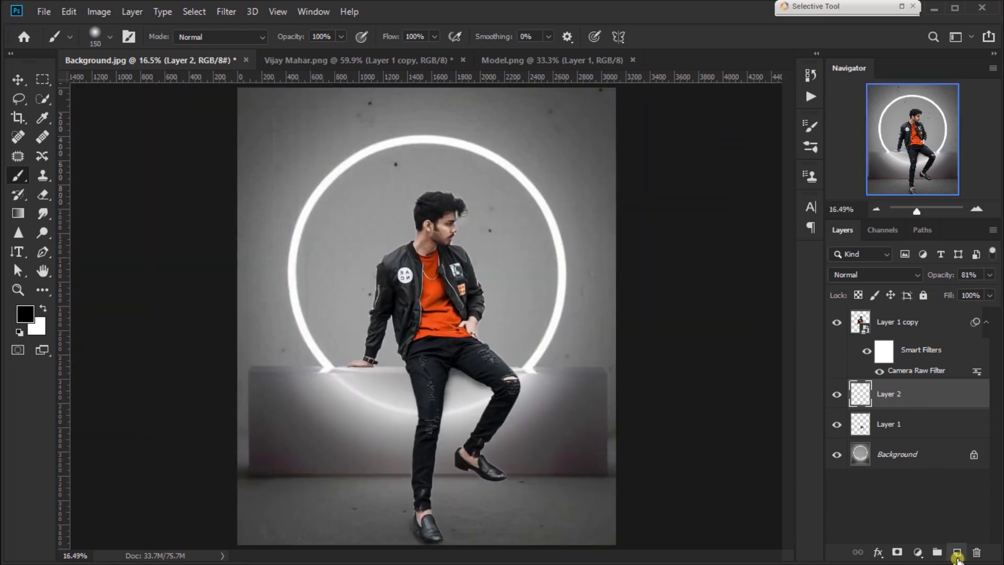
# Paint a large soft floor shadow between the feet on a new layer at about 40% opacity
pyautogui.click(957, 553)
pyautogui.press(']')
pyautogui.press(']')
pyautogui.press(']')
pyautogui.press(']')
pyautogui.moveTo(460, 487); pyautogui.dragTo(429, 527)
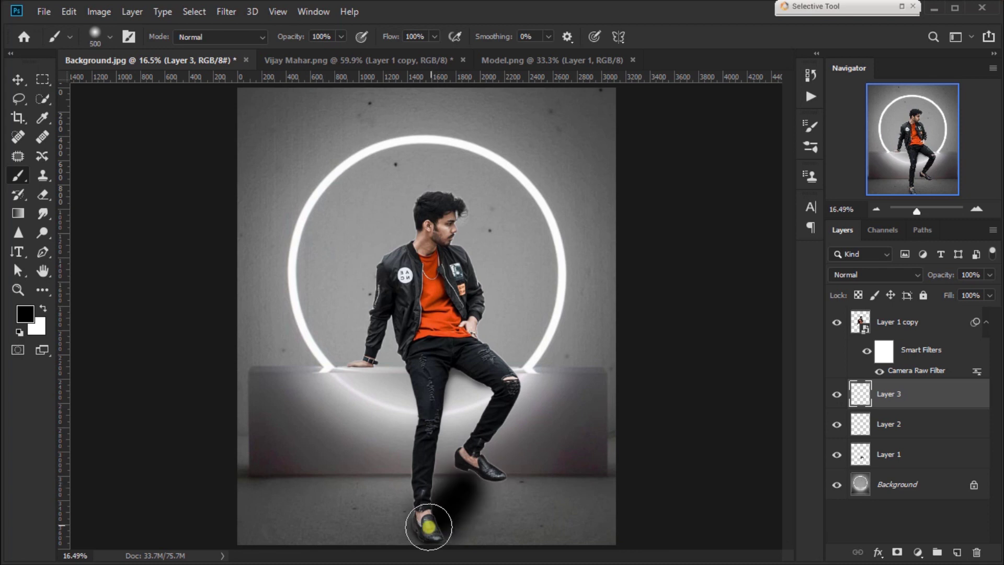
pyautogui.moveTo(934, 278); pyautogui.dragTo(889, 277)
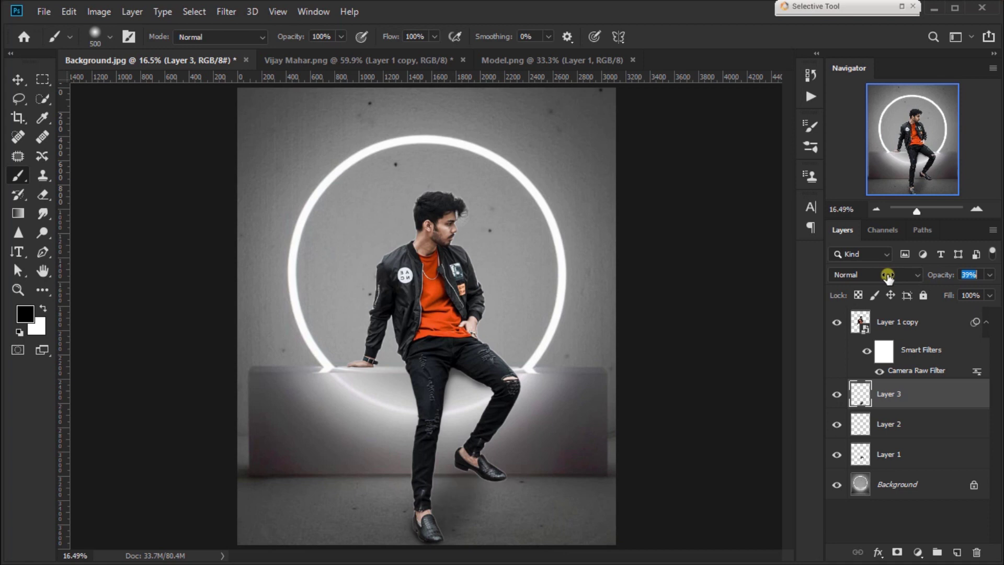
# Group Layers 3, 2 and 1 and name the group 'shadow'
pyautogui.click(18, 79)
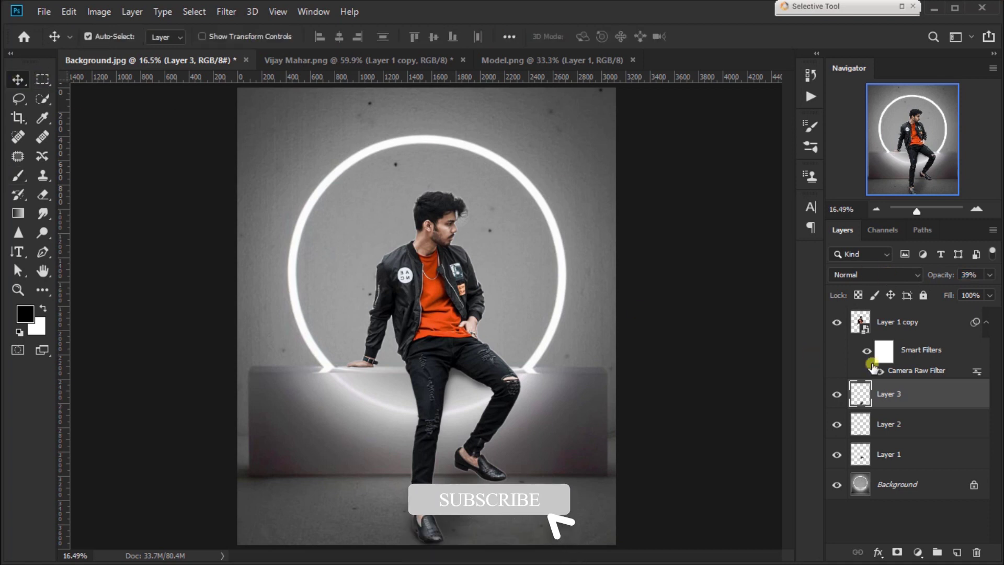
pyautogui.click(837, 395)
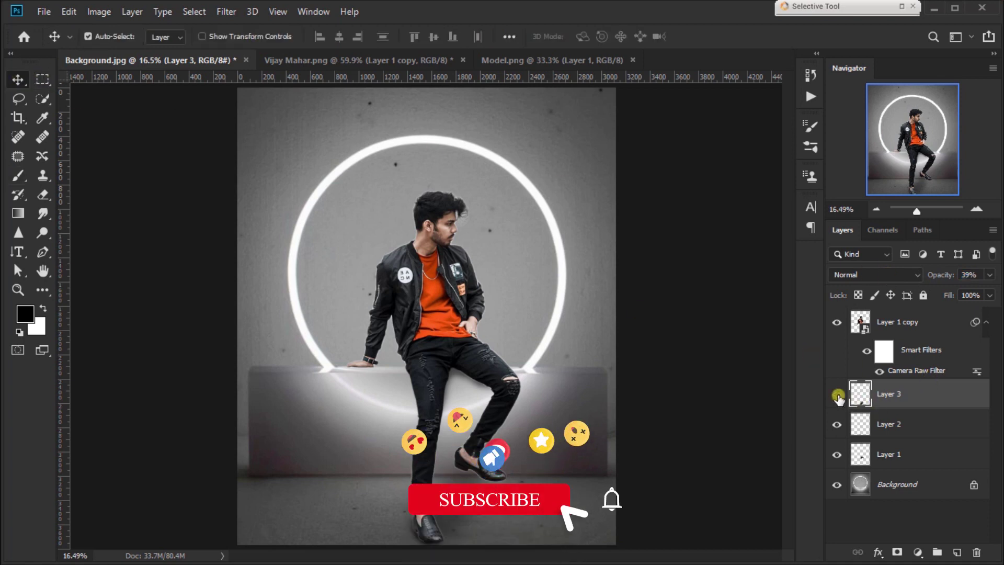
pyautogui.keyDown('shift'); pyautogui.click(909, 449); pyautogui.keyUp('shift')
pyautogui.moveTo(922, 387); pyautogui.dragTo(934, 511)
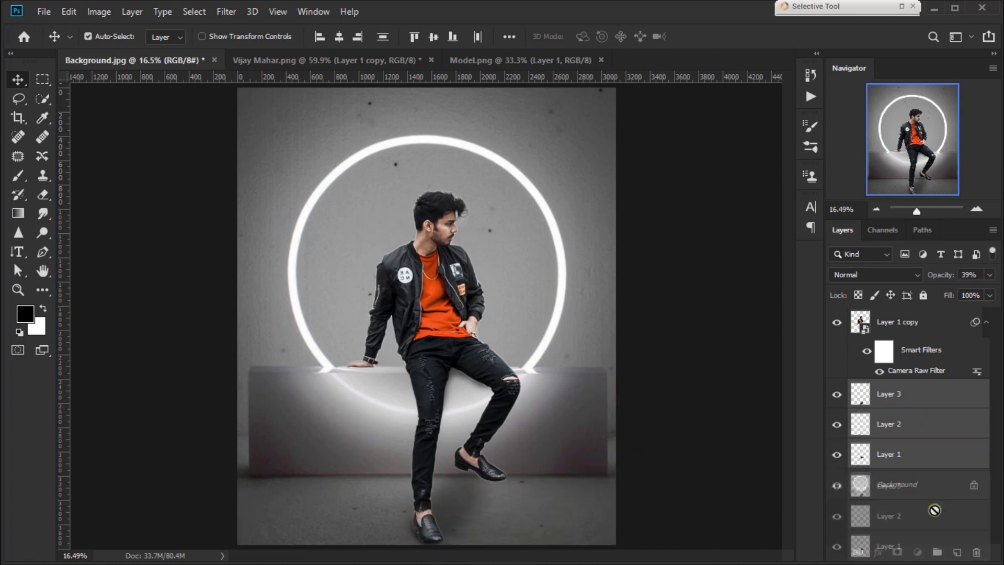
pyautogui.moveTo(939, 550); pyautogui.dragTo(938, 552)
pyautogui.doubleClick(888, 390)
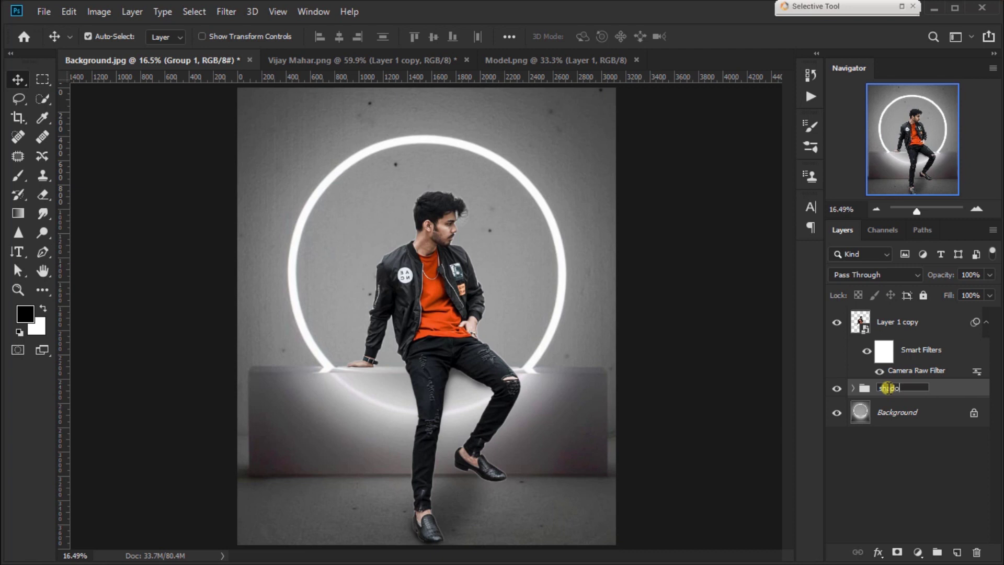
pyautogui.press('Return')
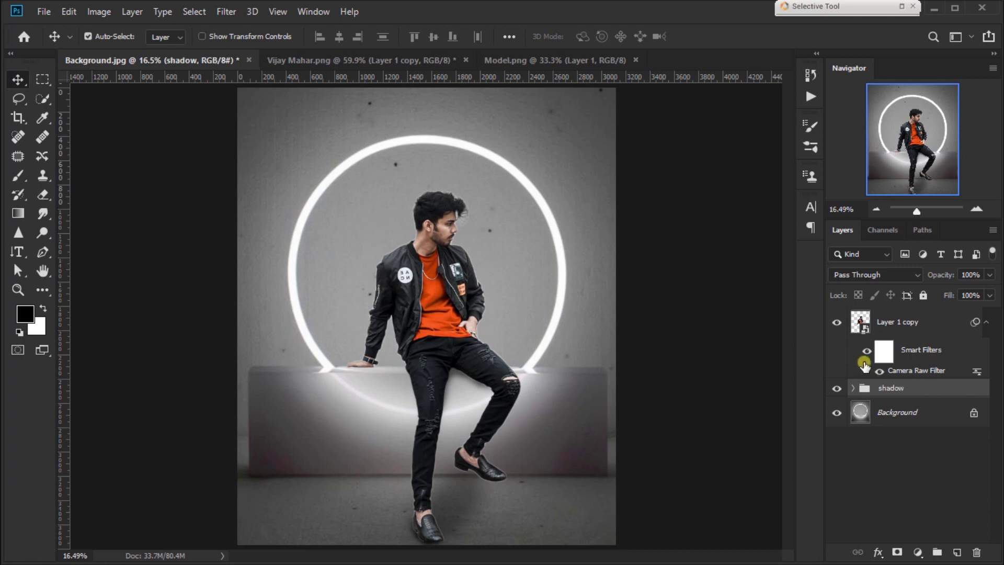
# Select Layer 1 copy and zoom in to inspect the man's head
pyautogui.click(929, 327)
pyautogui.hotkey('ctrl', '+')
pyautogui.hotkey('ctrl', '+')
pyautogui.hotkey('ctrl', '+')
pyautogui.moveTo(612, 271); pyautogui.dragTo(563, 483)
pyautogui.hotkey('ctrl', '0')
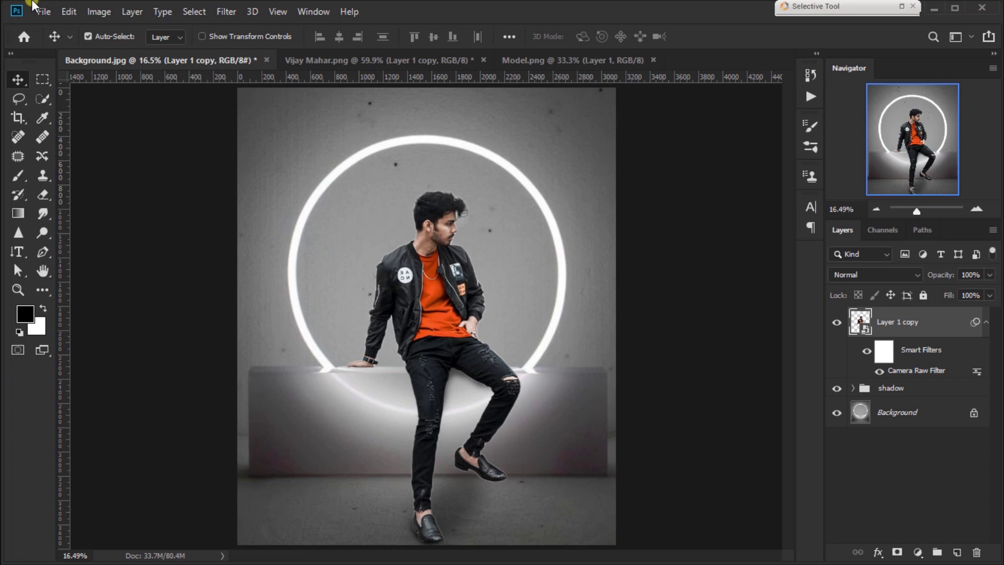
# Place the wings image as an embedded layer and set its blend mode to Screen
pyautogui.click(44, 11)
pyautogui.click(79, 289)
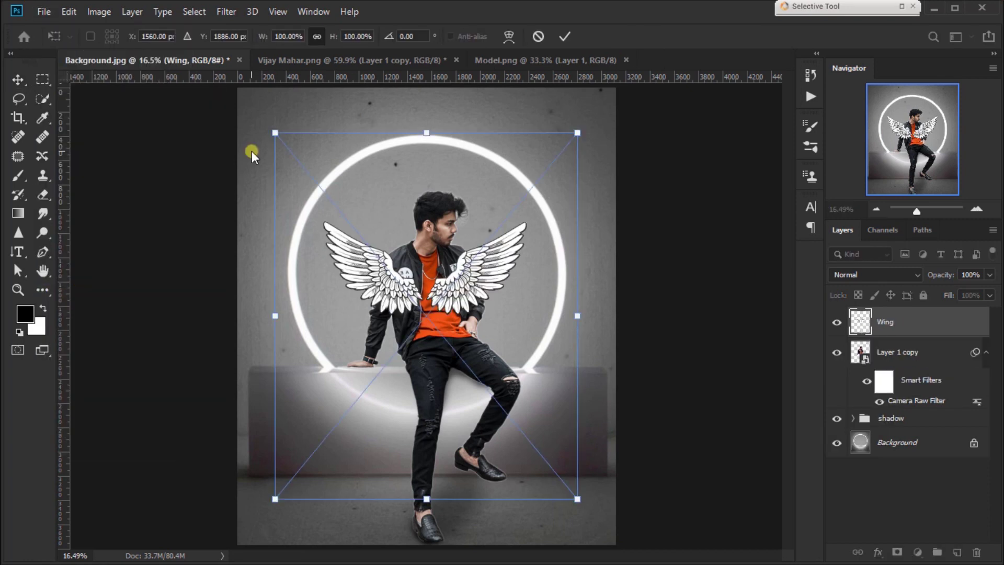
pyautogui.press('Return')
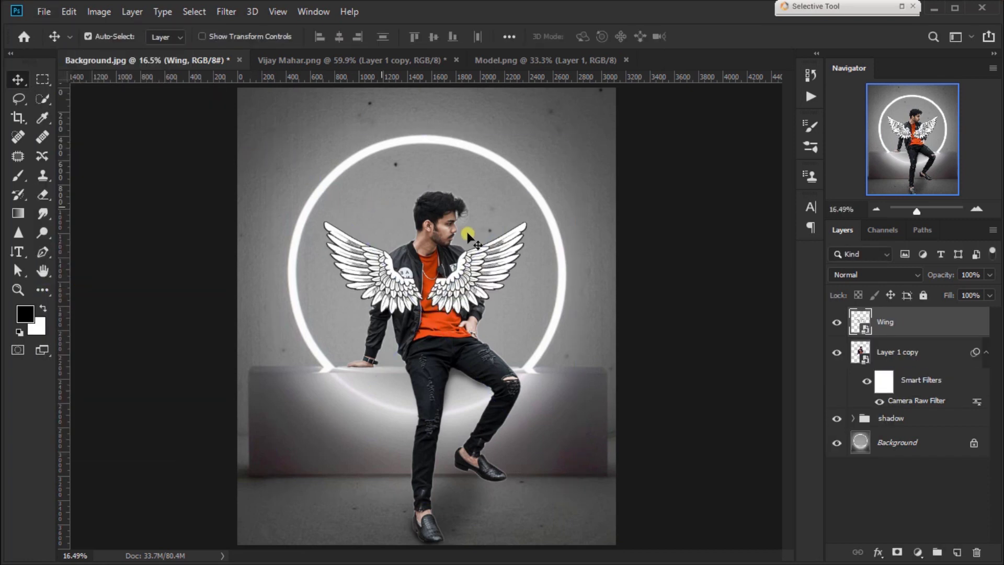
pyautogui.click(867, 273)
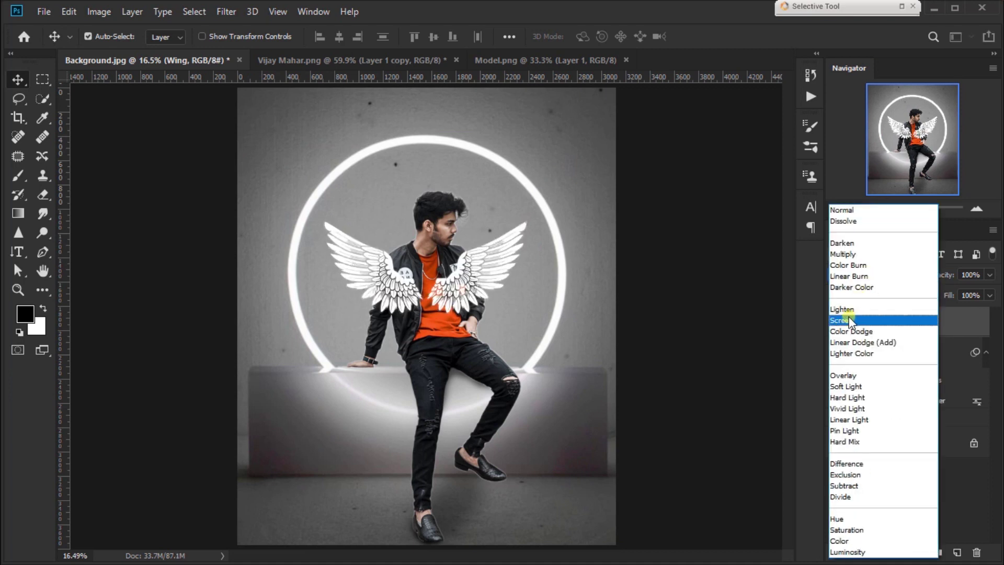
pyautogui.click(894, 320)
pyautogui.press('ctrl')
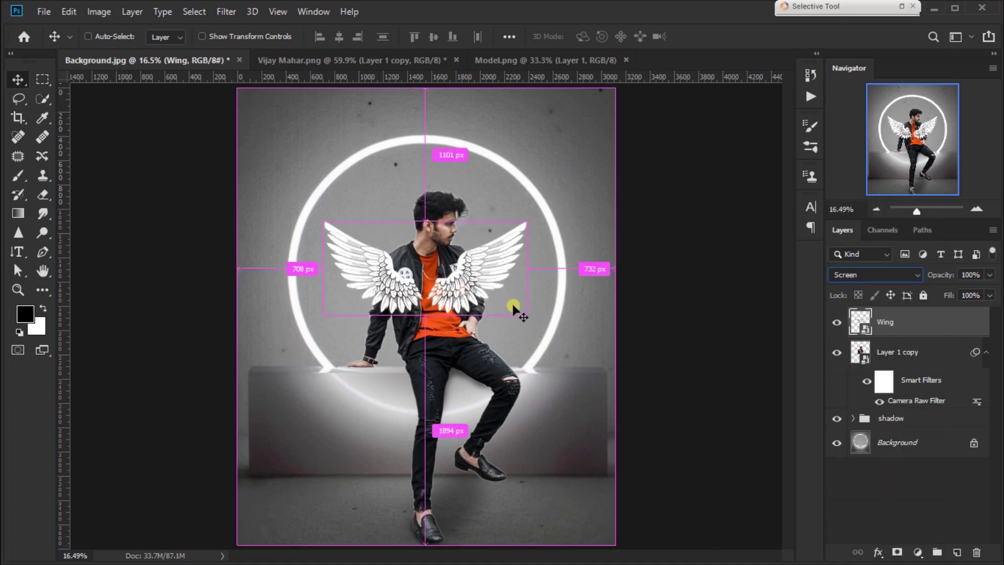
# Enlarge the wings and move the Wing layer below the man's layer
pyautogui.hotkey('ctrl', 't')
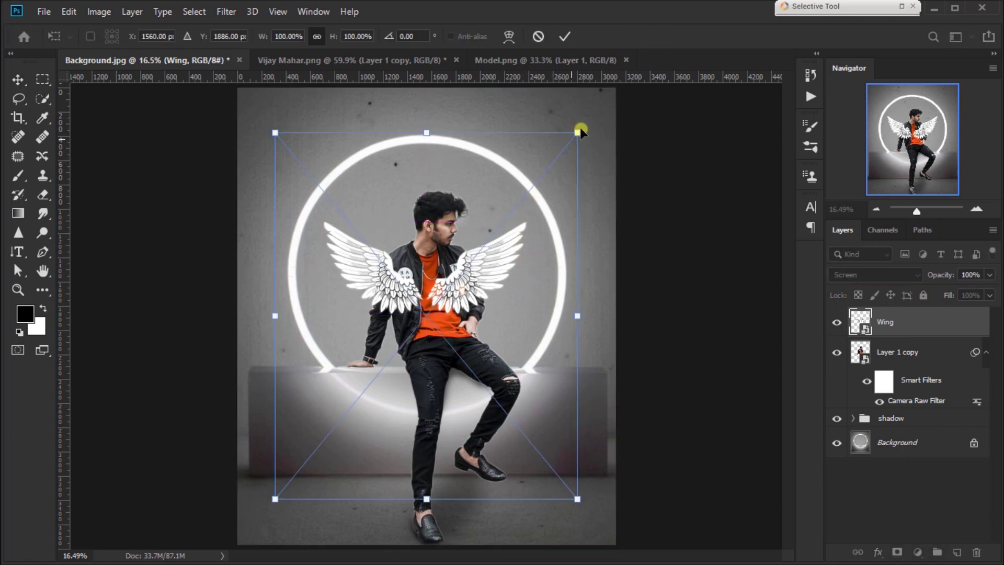
pyautogui.moveTo(589, 118); pyautogui.dragTo(597, 112)
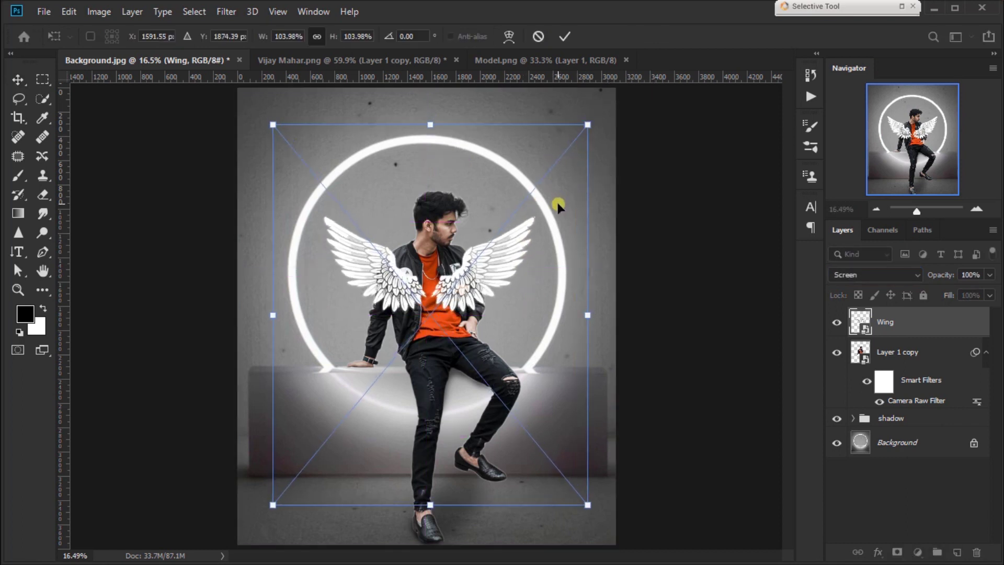
pyautogui.hotkey('ctrl', '-')
pyautogui.hotkey('ctrl', '-')
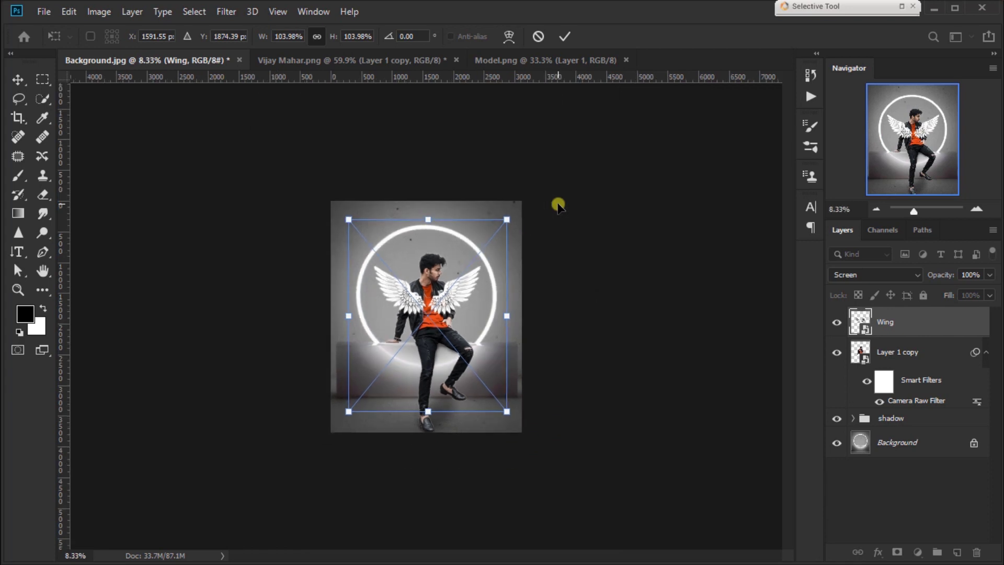
pyautogui.moveTo(505, 209); pyautogui.dragTo(569, 141)
pyautogui.moveTo(494, 257); pyautogui.dragTo(471, 289)
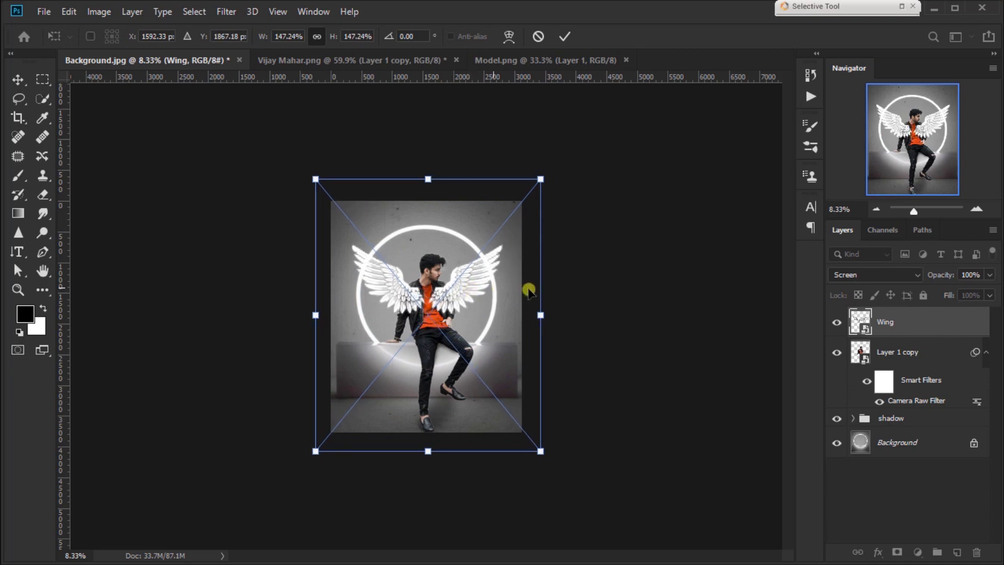
pyautogui.press('Return')
pyautogui.moveTo(925, 336); pyautogui.dragTo(915, 395)
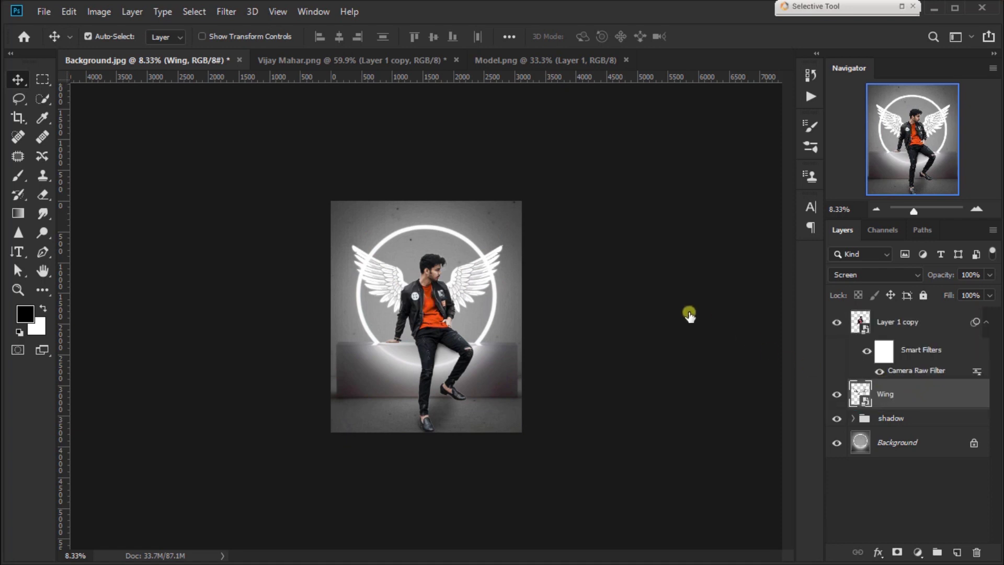
pyautogui.hotkey('ctrl', '0')
# Nudge the wings into position and compare against the Model.png reference
pyautogui.click(24, 80)
pyautogui.hotkey('shift', 'Left')
pyautogui.hotkey('shift', 'Left')
pyautogui.hotkey('shift', 'Left')
pyautogui.hotkey('shift', 'Up')
pyautogui.hotkey('shift', 'Up')
pyautogui.hotkey('shift', 'Left')
pyautogui.hotkey('shift', 'Left')
pyautogui.hotkey('shift', 'Left')
pyautogui.hotkey('shift', 'Left')
pyautogui.hotkey('shift', 'Right')
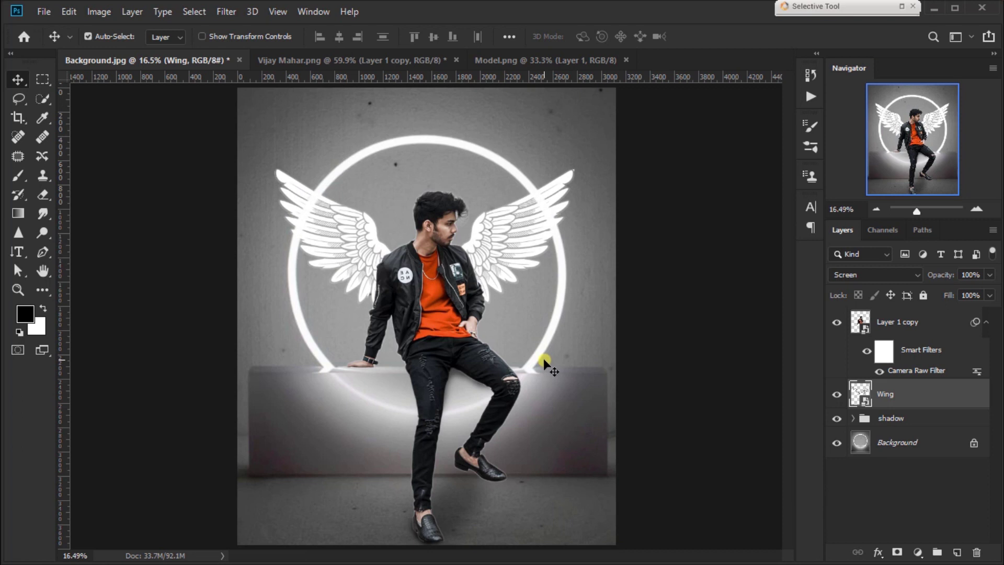
pyautogui.click(507, 63)
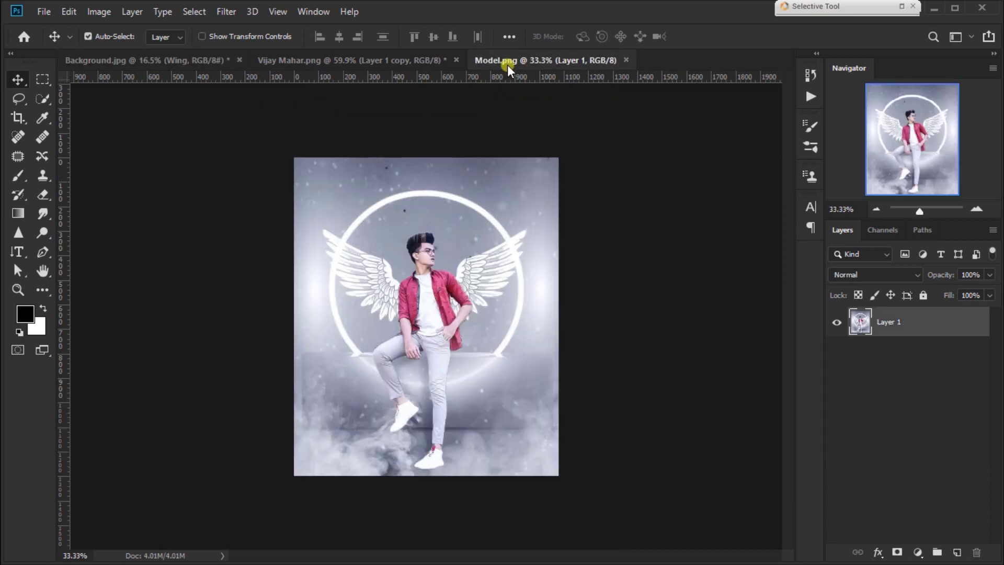
pyautogui.click(183, 59)
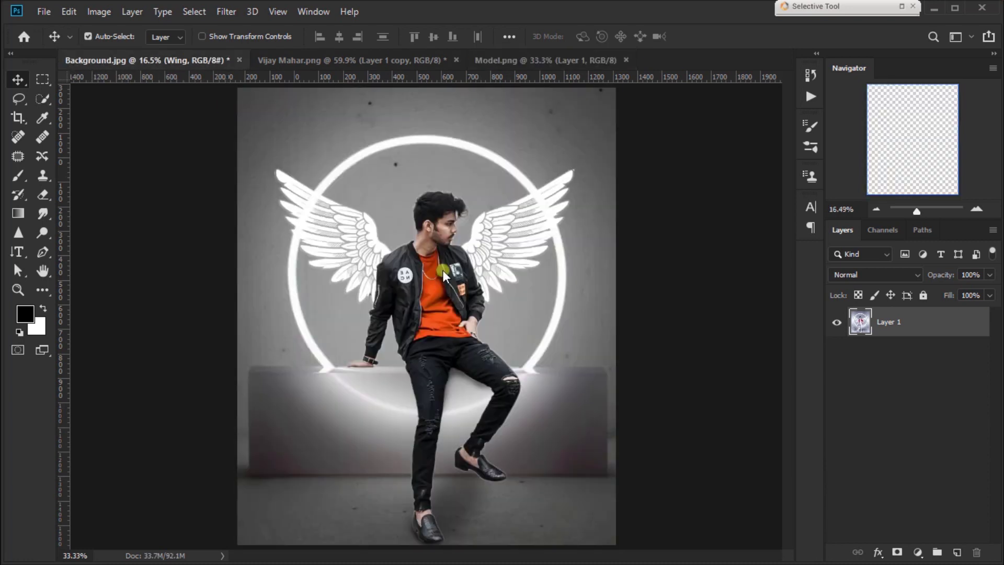
# Rasterize the Wing layer and add a layer mask to it
pyautogui.rightClick(920, 393)
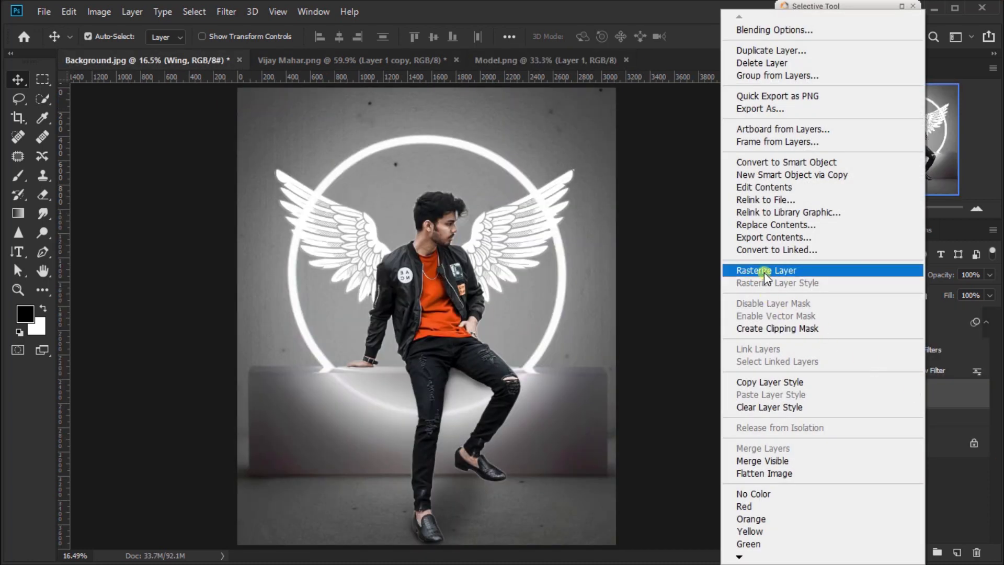
pyautogui.click(764, 272)
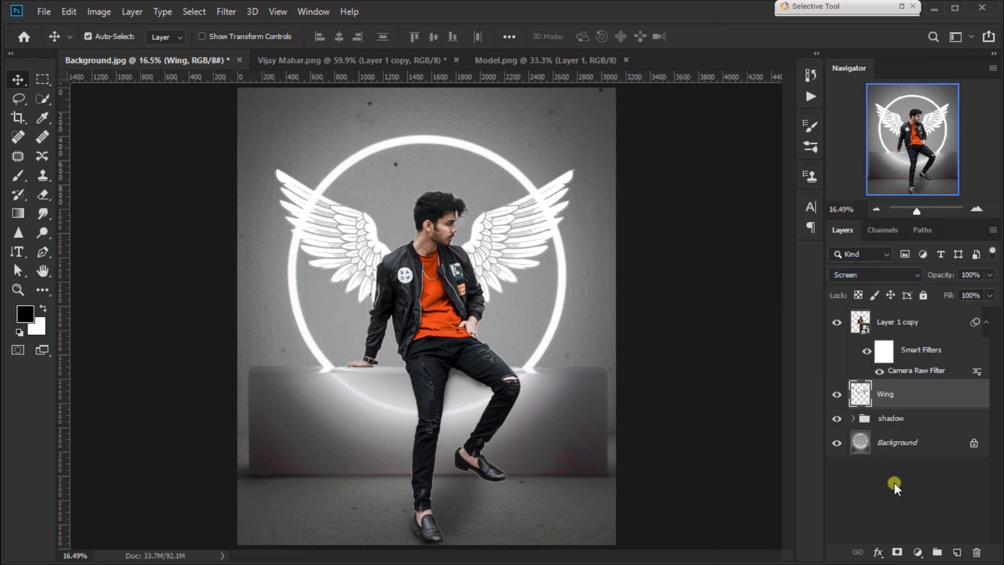
pyautogui.click(899, 552)
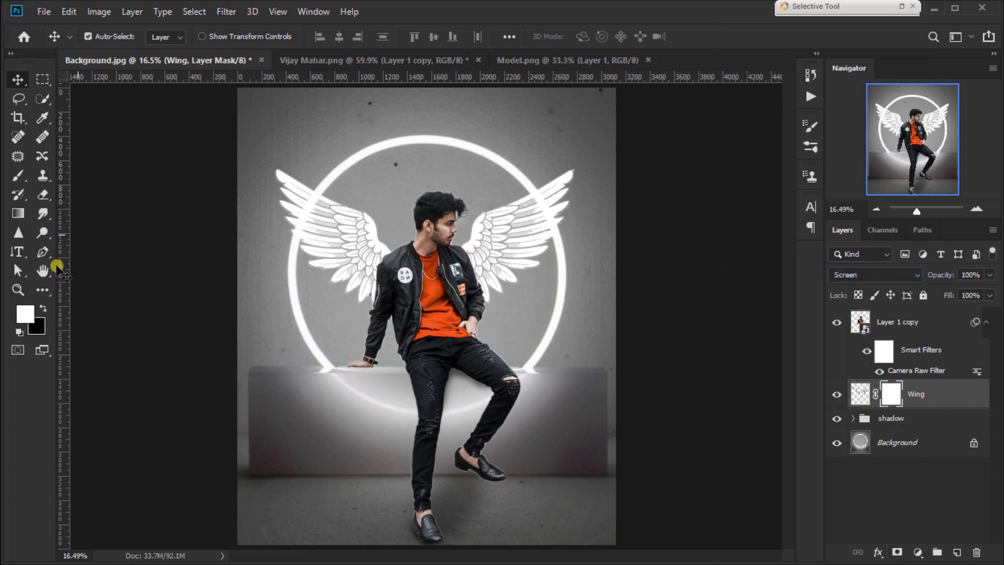
# With a size-40 black brush, mask the left wing where the ring crosses it
pyautogui.click(20, 179)
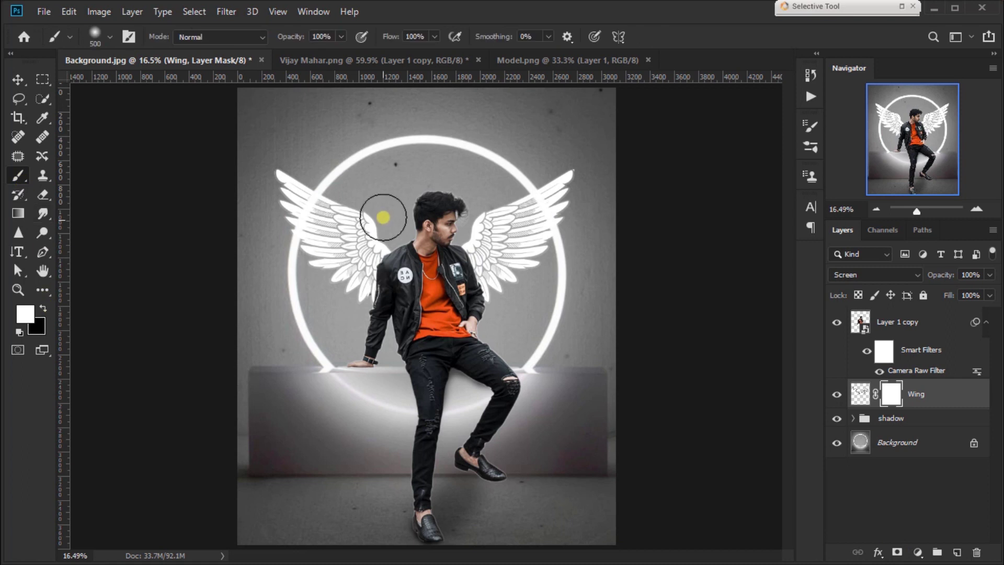
pyautogui.hotkey('ctrl', '+')
pyautogui.hotkey('ctrl', '+')
pyautogui.hotkey('ctrl', '+')
pyautogui.moveTo(220, 188)
pyautogui.mouseDown()
pyautogui.moveTo(314, 314)
pyautogui.moveTo(364, 418)
pyautogui.mouseUp()
pyautogui.hotkey('ctrl', '+')
pyautogui.press('[')
pyautogui.press('[')
pyautogui.press('[')
pyautogui.press('[')
pyautogui.press('[')
pyautogui.press('[')
pyautogui.press('[')
pyautogui.press('[')
pyautogui.press('[')
pyautogui.press('[')
pyautogui.press('[')
pyautogui.press('[')
pyautogui.press('[')
pyautogui.press('[')
pyautogui.press('[')
pyautogui.press('[')
pyautogui.press(']')
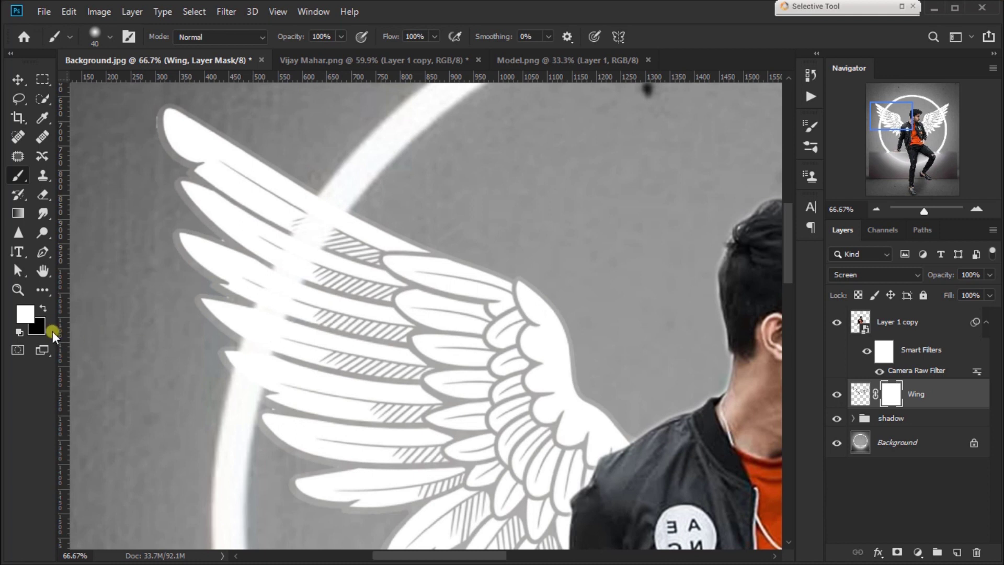
pyautogui.press('x')
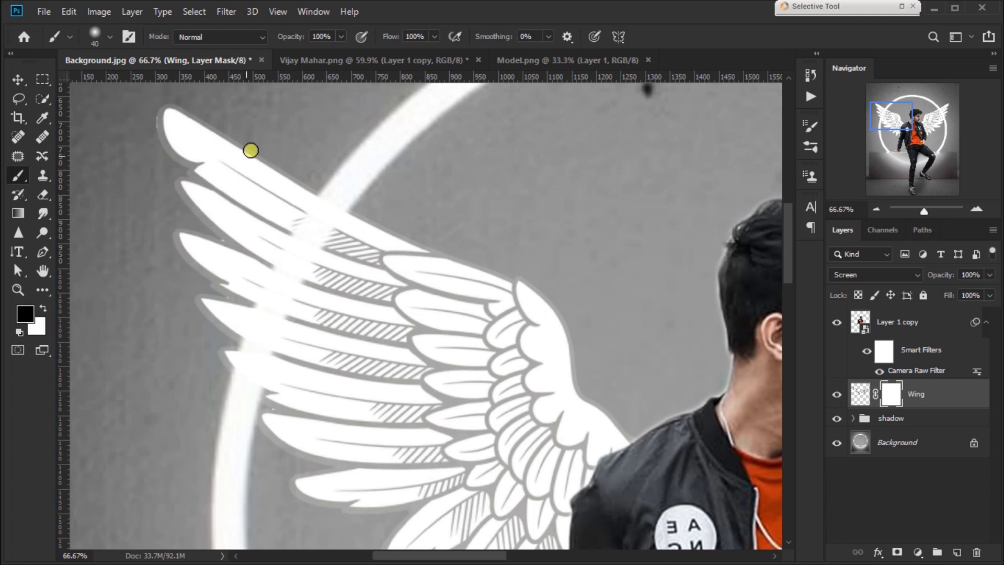
pyautogui.moveTo(332, 220)
pyautogui.mouseDown()
pyautogui.moveTo(316, 233)
pyautogui.moveTo(403, 191)
pyautogui.moveTo(403, 112)
pyautogui.moveTo(329, 240)
pyautogui.moveTo(277, 387)
pyautogui.moveTo(336, 223)
pyautogui.moveTo(410, 105)
pyautogui.moveTo(256, 192)
pyautogui.mouseUp()
# Mask the right wing where the ring crosses, then toggle the wings to compare
pyautogui.scroll(1, 325, 222)
pyautogui.moveTo(338, 286); pyautogui.dragTo(47, 282)
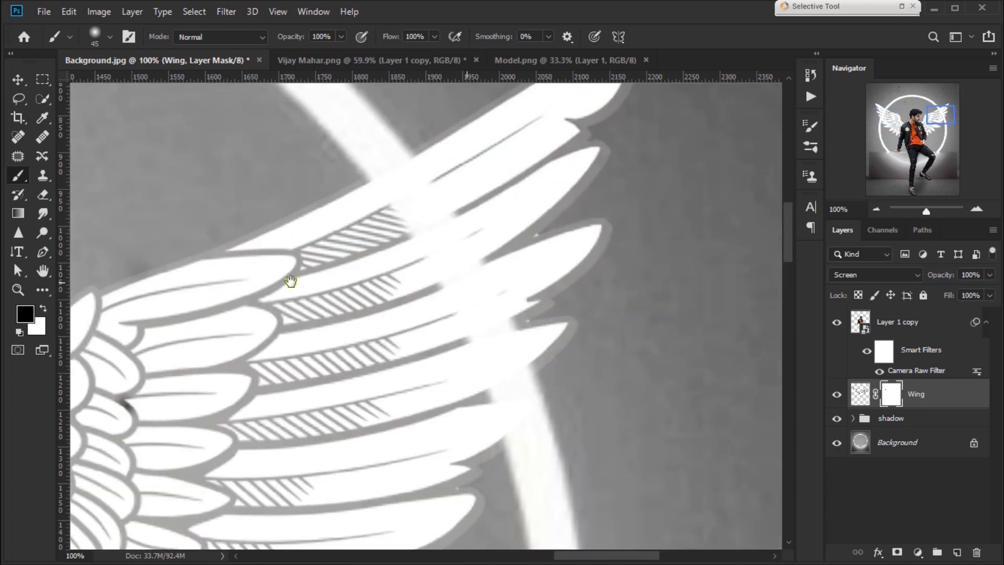
pyautogui.moveTo(399, 162)
pyautogui.mouseDown()
pyautogui.moveTo(503, 325)
pyautogui.moveTo(523, 419)
pyautogui.moveTo(487, 319)
pyautogui.mouseUp()
pyautogui.moveTo(470, 280)
pyautogui.mouseDown()
pyautogui.moveTo(505, 355)
pyautogui.moveTo(431, 198)
pyautogui.moveTo(407, 173)
pyautogui.moveTo(457, 249)
pyautogui.moveTo(460, 263)
pyautogui.moveTo(430, 223)
pyautogui.moveTo(482, 325)
pyautogui.mouseUp()
pyautogui.hotkey('ctrl', '0')
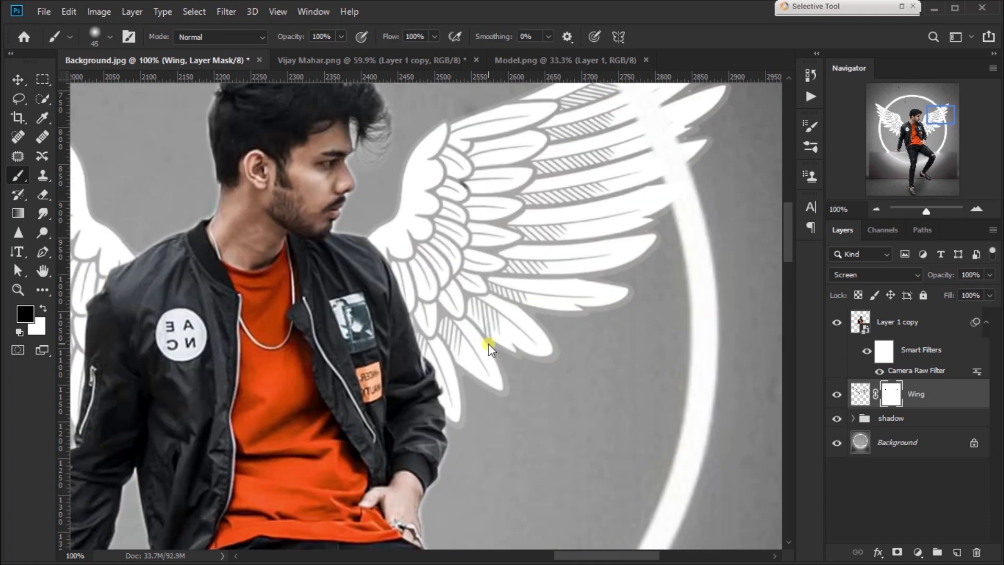
pyautogui.click(835, 394)
pyautogui.click(835, 393)
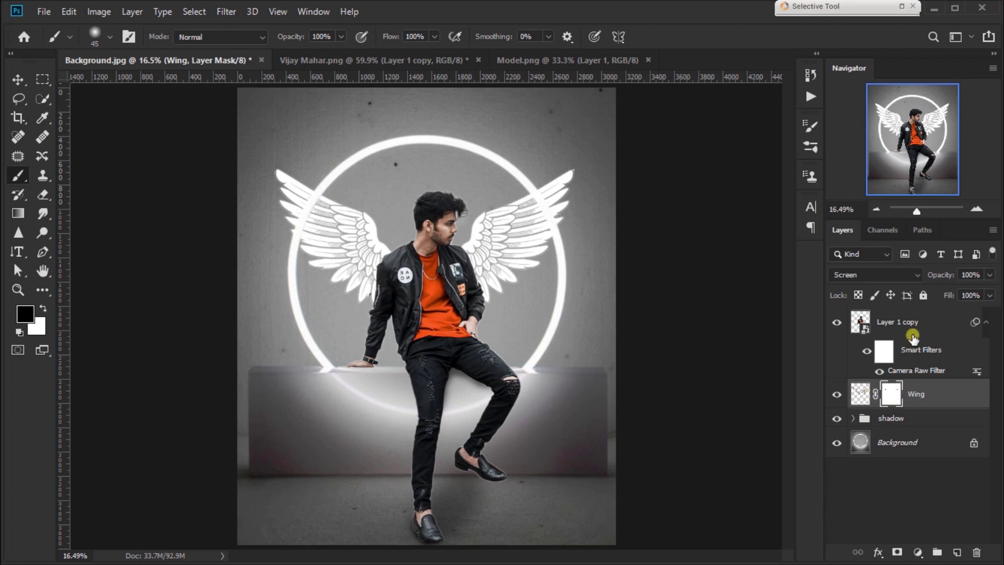
# With Layer 1 copy selected, stamp all visible layers (Alt+Ctrl+Shift+E) into Layer 4 and launch Camera Raw Filter
pyautogui.click(910, 419)
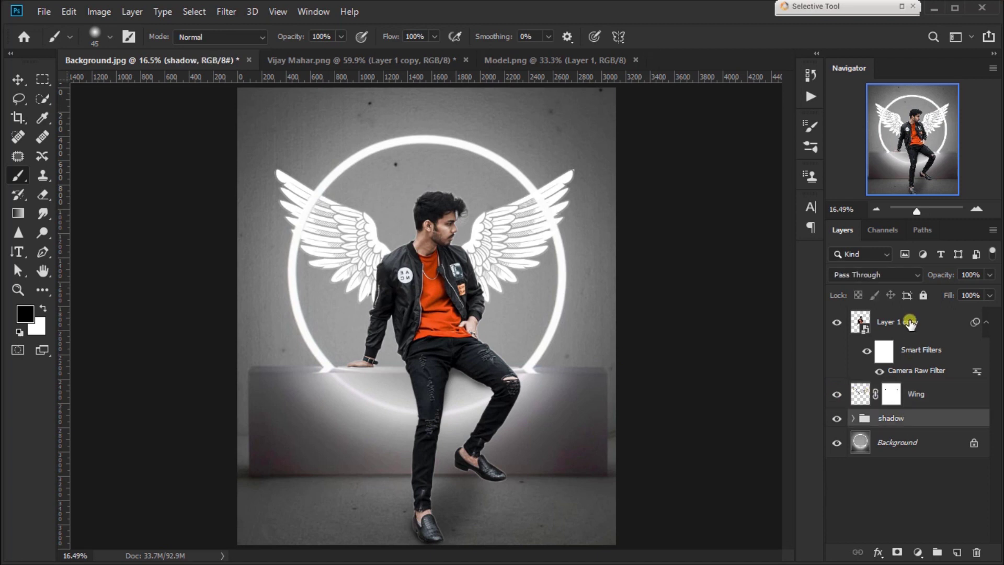
pyautogui.keyDown('shift'); pyautogui.click(910, 322); pyautogui.keyUp('shift')
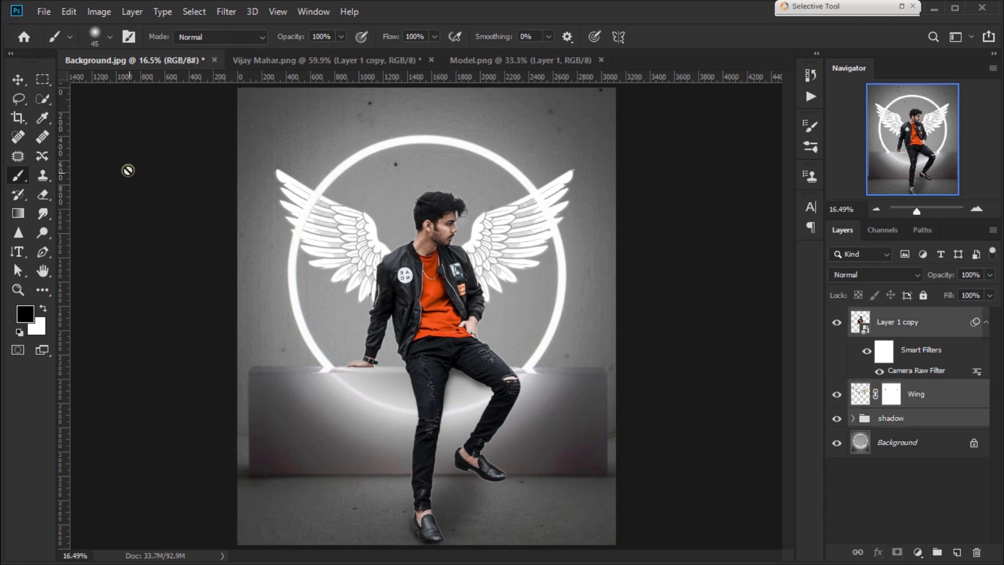
pyautogui.click(936, 334)
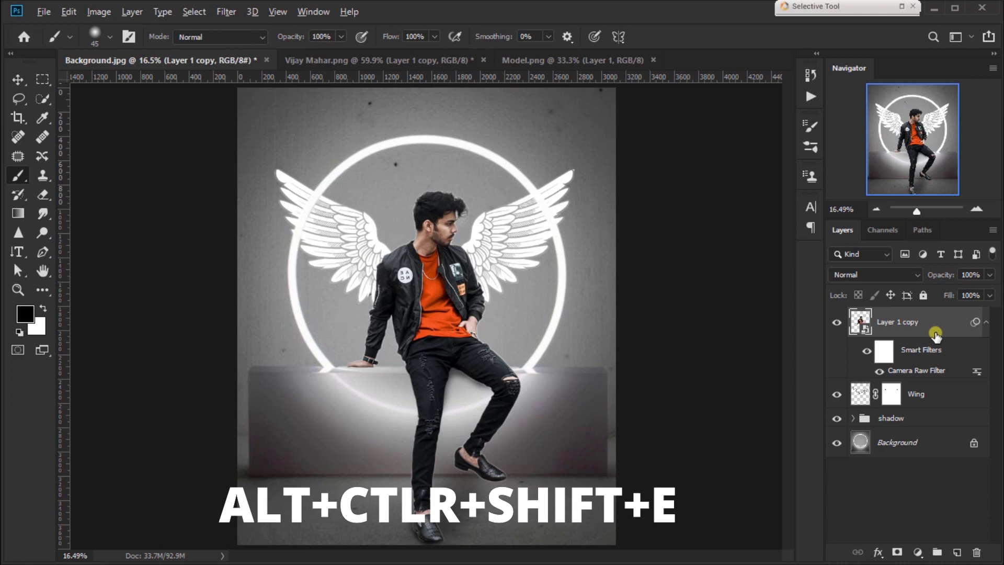
pyautogui.hotkey('ctrl', 'alt', 'shift', 'e')
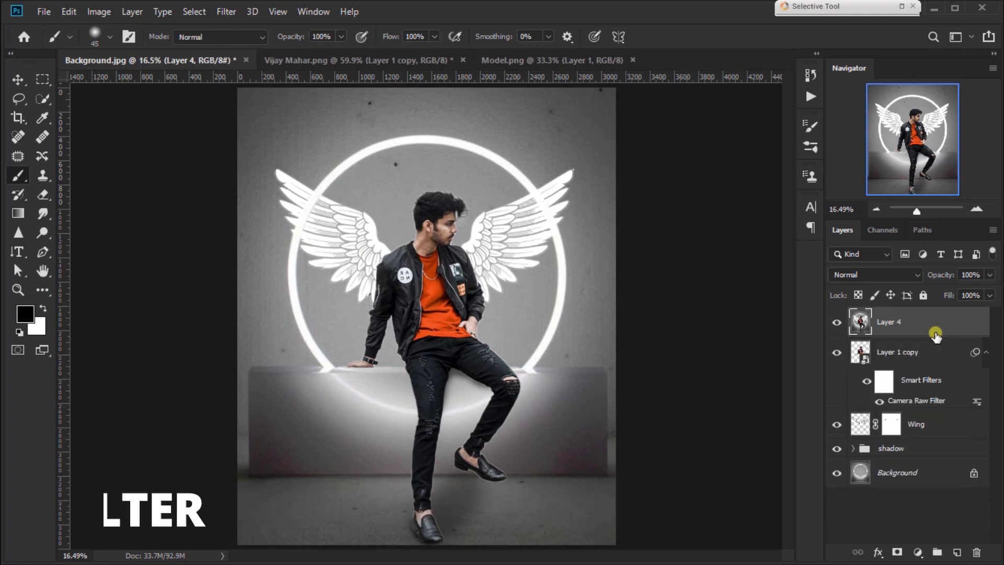
pyautogui.click(233, 12)
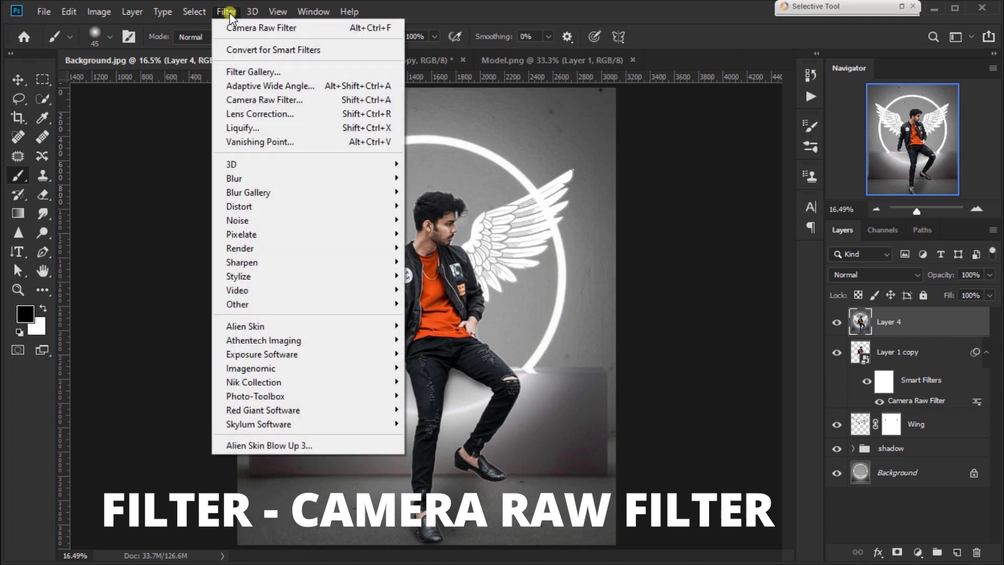
pyautogui.click(252, 101)
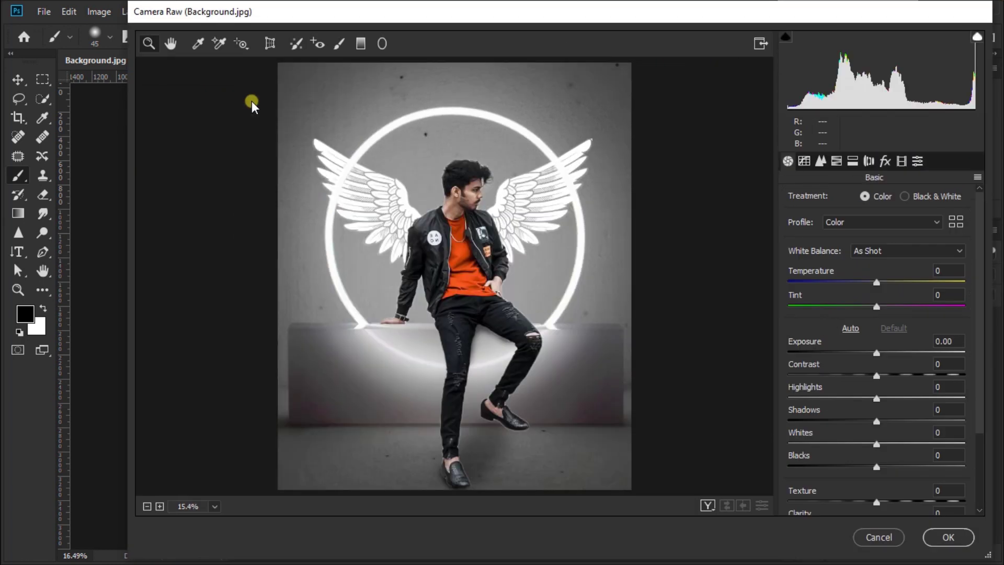
# Add a large centred radial filter that darkens the edges at -1.20 exposure
pyautogui.click(382, 44)
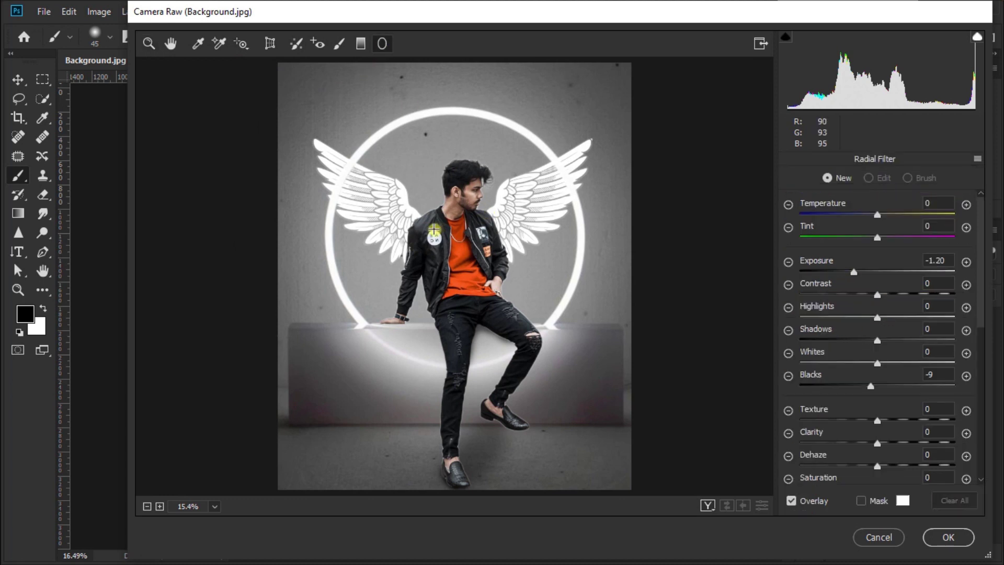
pyautogui.moveTo(435, 246); pyautogui.dragTo(451, 278)
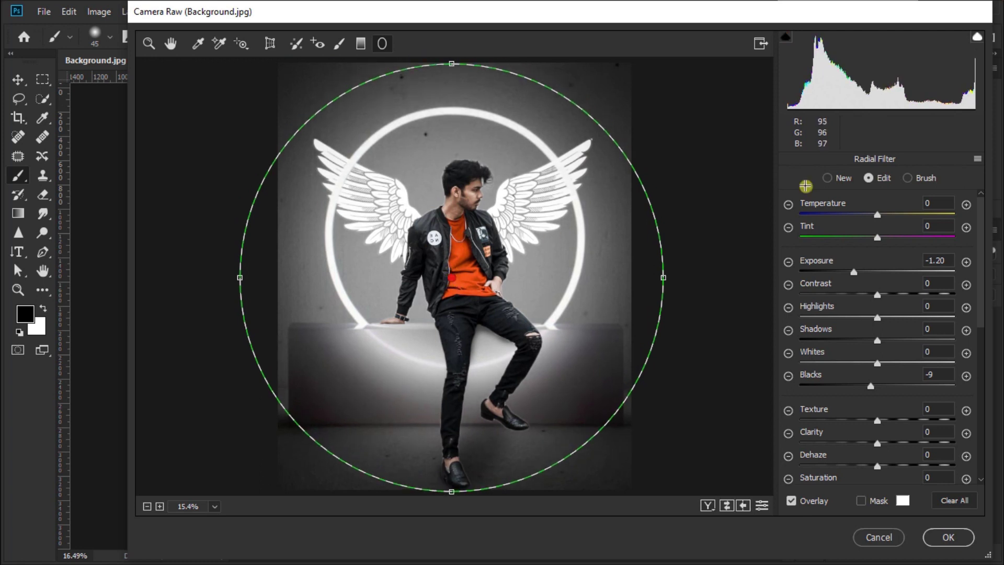
pyautogui.click(172, 40)
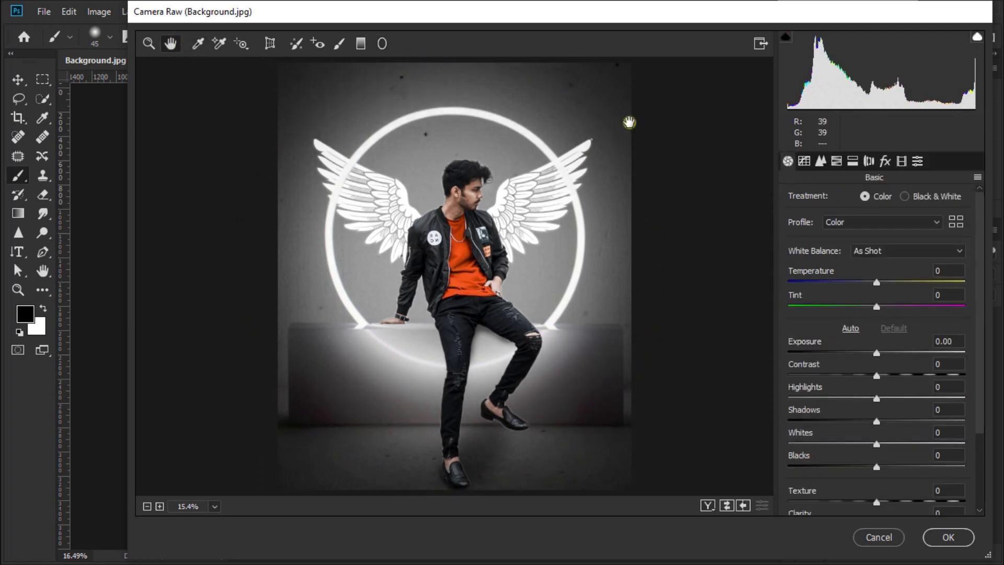
# Set Temperature -10, Tint -20, Exposure +0.45 and Whites +23 in the basic settings
pyautogui.moveTo(876, 285); pyautogui.dragTo(870, 281)
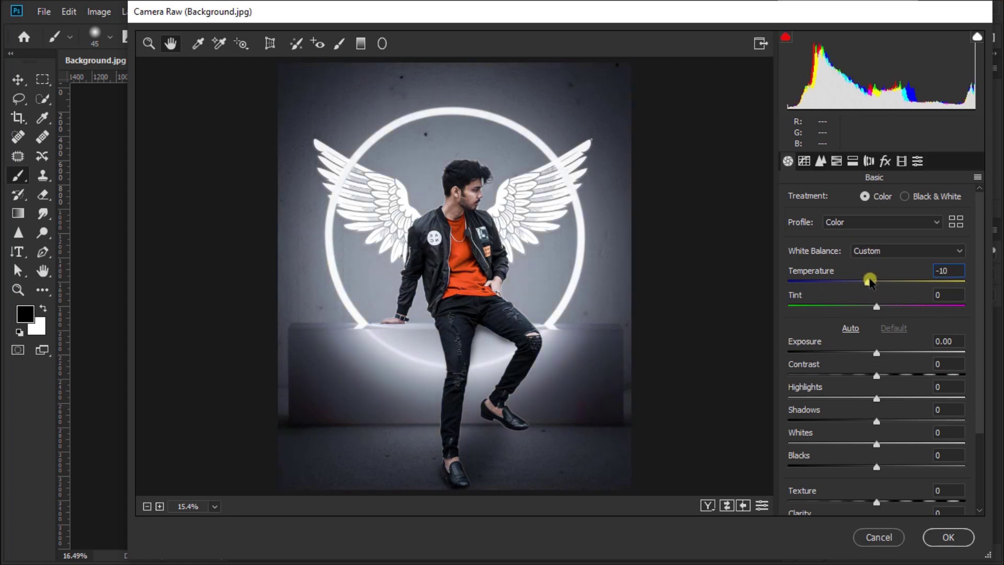
pyautogui.click(849, 306)
pyautogui.write('-20')
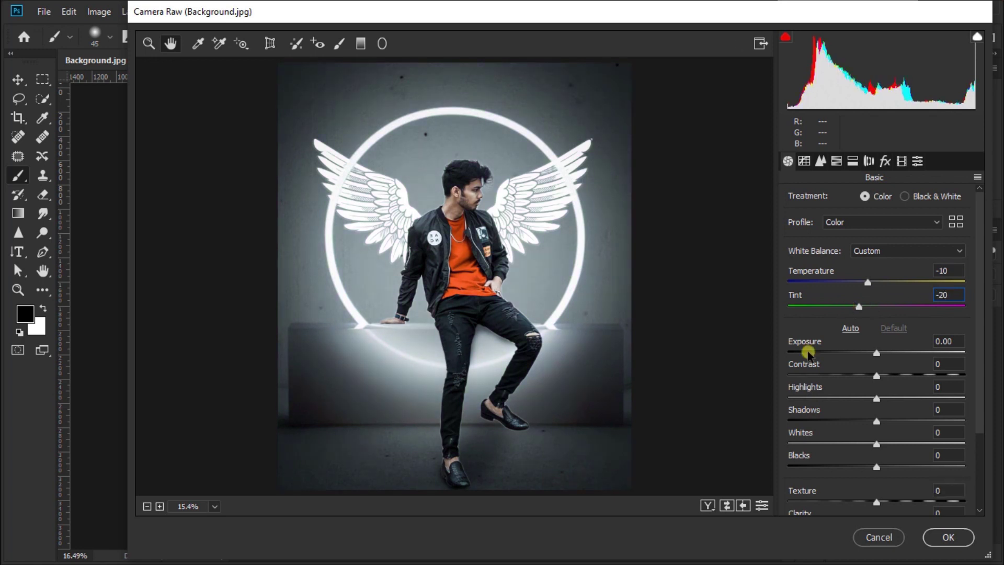
pyautogui.moveTo(878, 356); pyautogui.dragTo(889, 356)
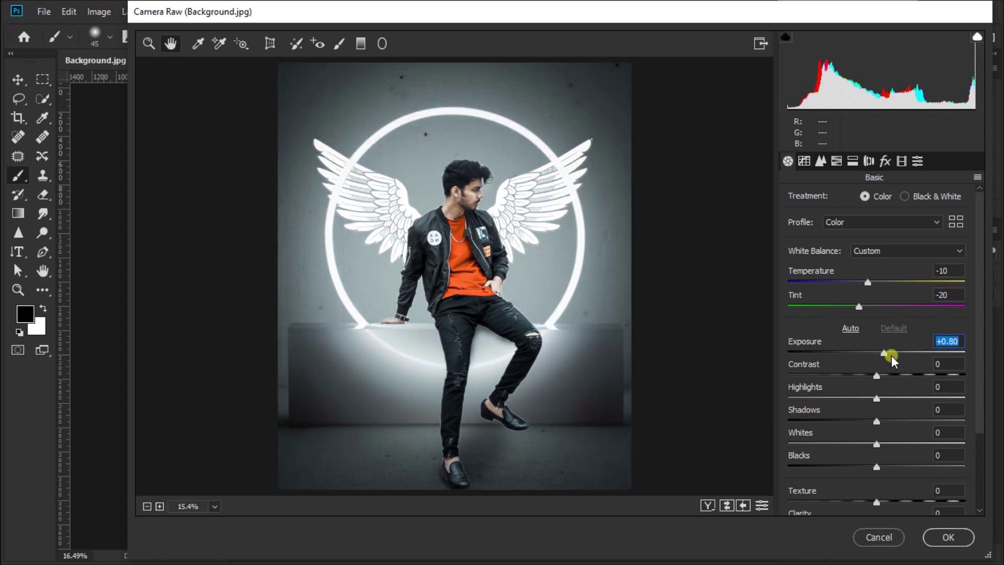
pyautogui.moveTo(908, 446)
pyautogui.mouseDown()
pyautogui.moveTo(897, 443)
pyautogui.moveTo(905, 446)
pyautogui.mouseUp()
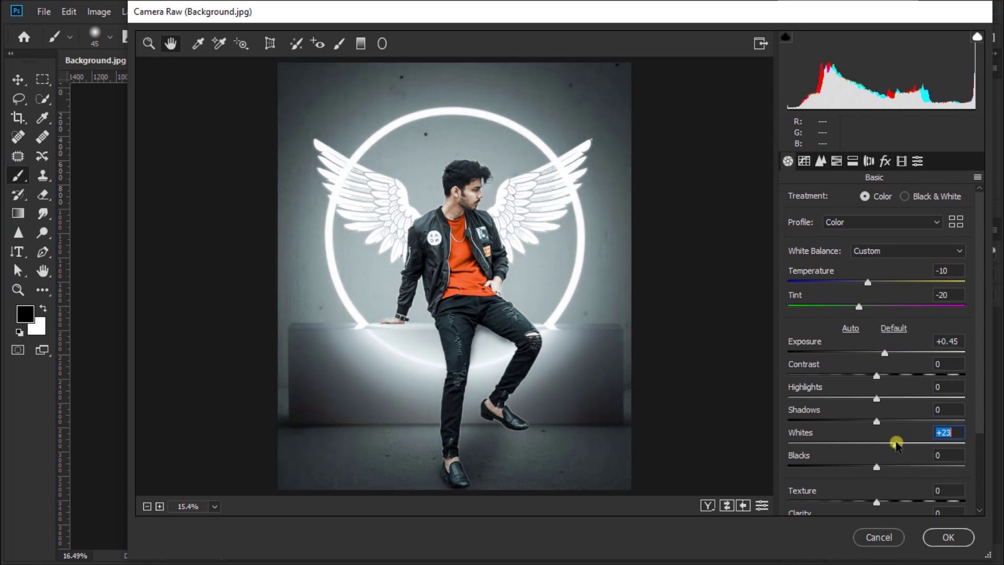
pyautogui.scroll(-3, 890, 430)
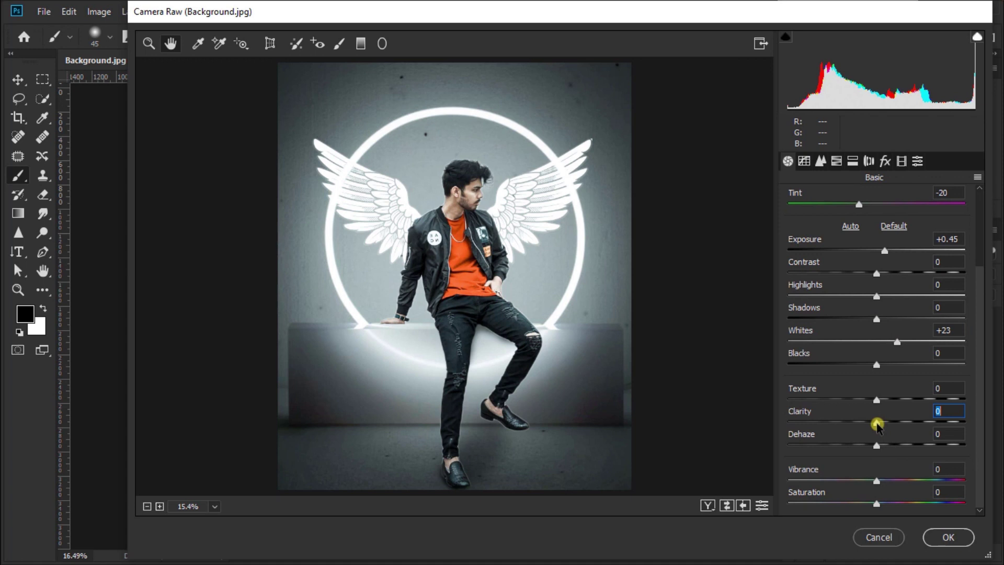
# Split-tone the highlights to hue 68 with saturation and shift the calibration blue primary hue negative
pyautogui.click(852, 162)
pyautogui.click(822, 245)
pyautogui.moveTo(808, 220); pyautogui.dragTo(827, 220)
pyautogui.click(827, 243)
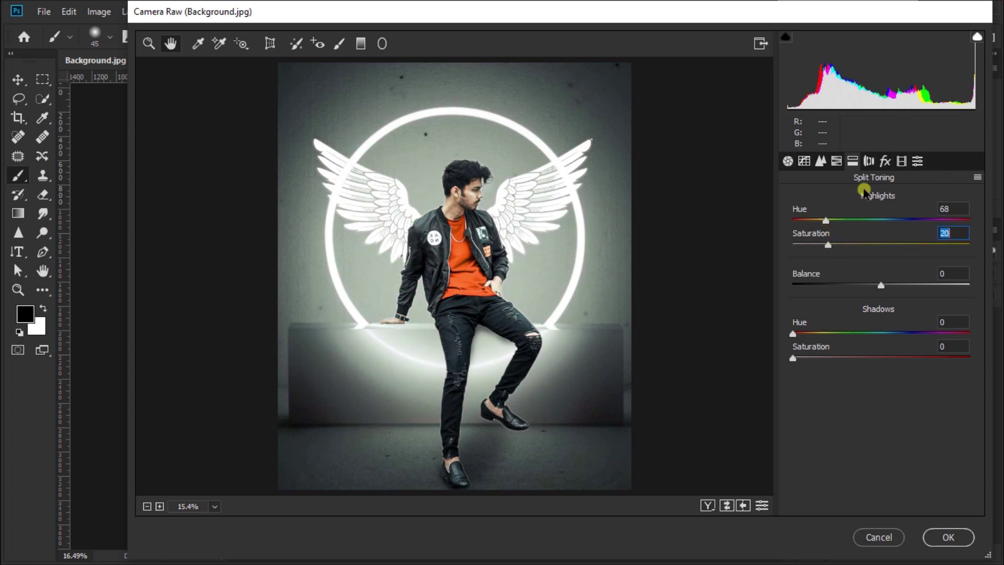
pyautogui.click(901, 161)
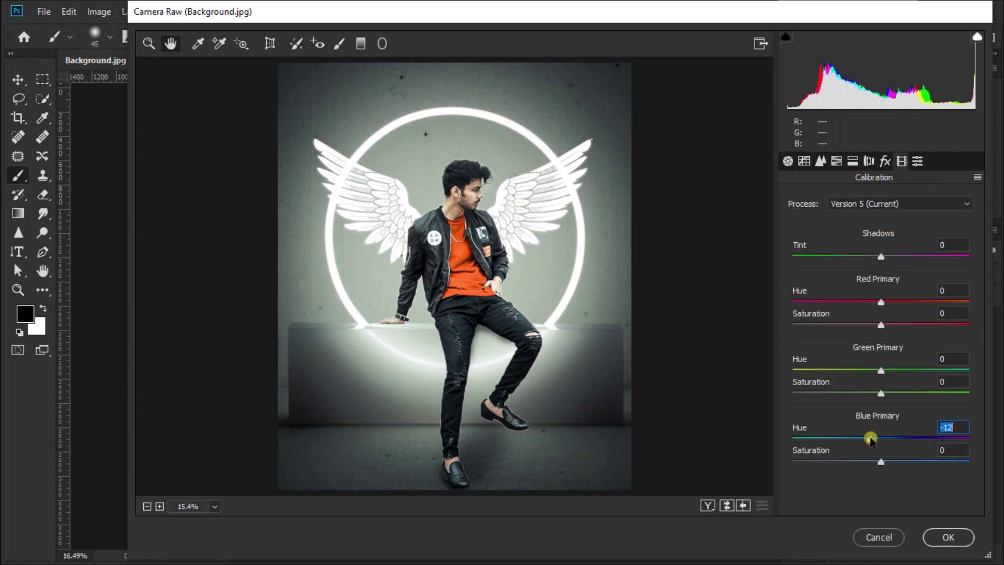
pyautogui.click(815, 245)
# Shape the RGB tone curve with lifted blacks and a 30→38 point, then apply the grade
pyautogui.click(805, 165)
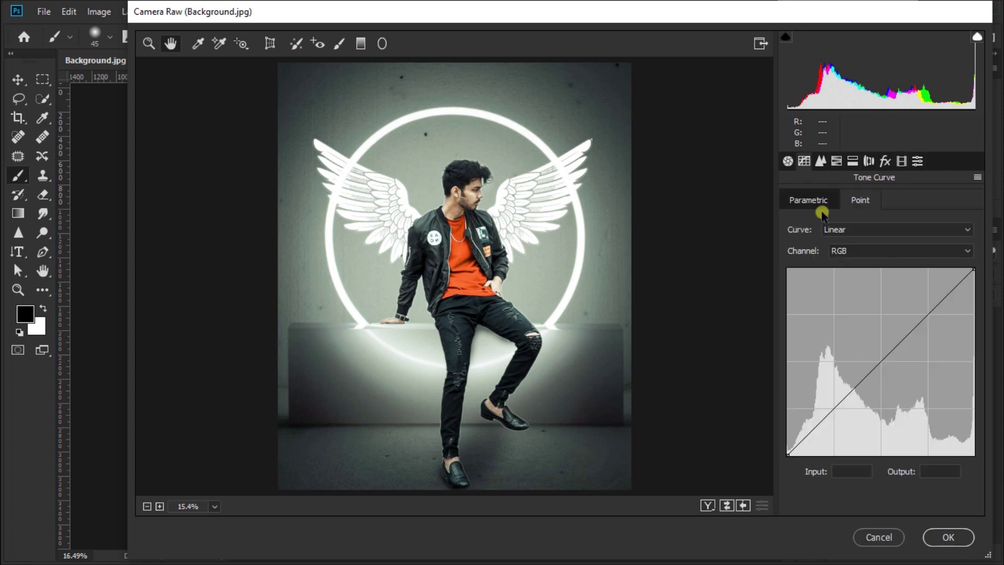
pyautogui.click(846, 251)
pyautogui.click(847, 264)
pyautogui.click(836, 407)
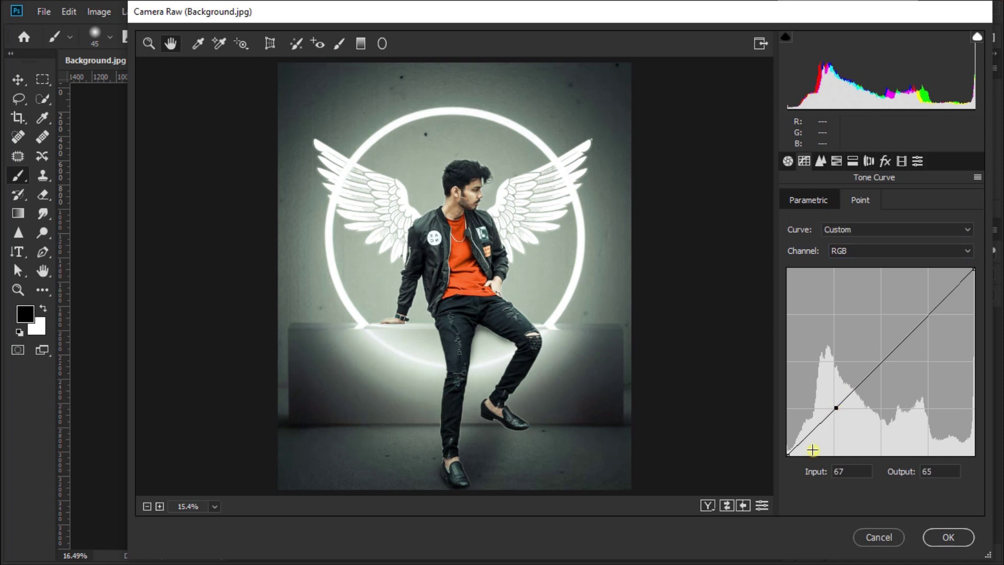
pyautogui.moveTo(789, 451); pyautogui.dragTo(785, 439)
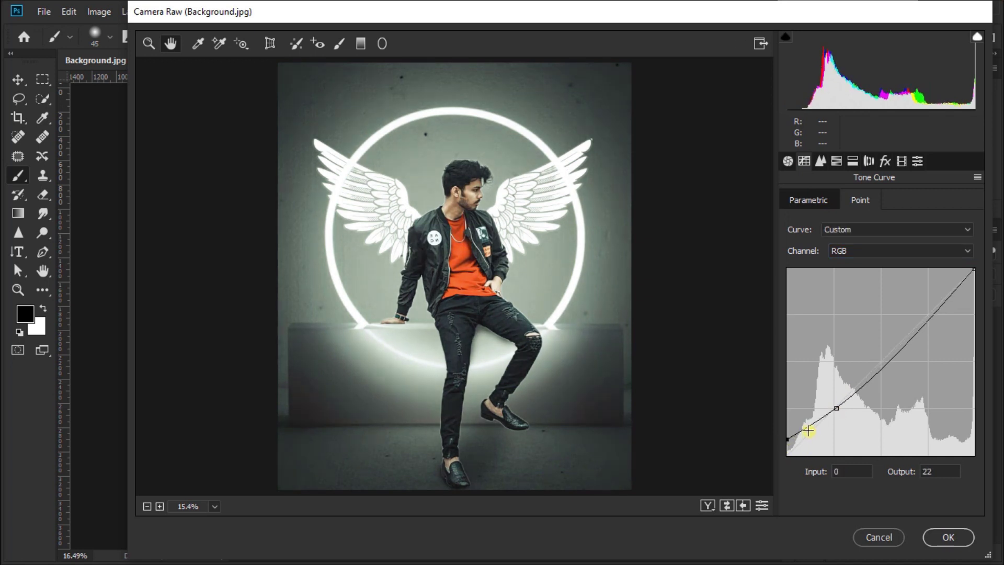
pyautogui.click(809, 427)
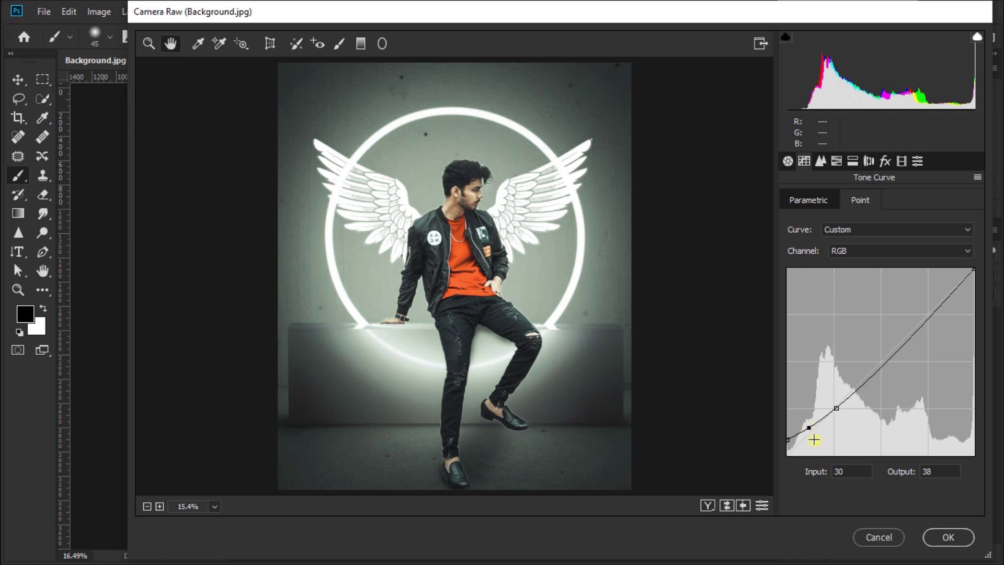
pyautogui.click(708, 506)
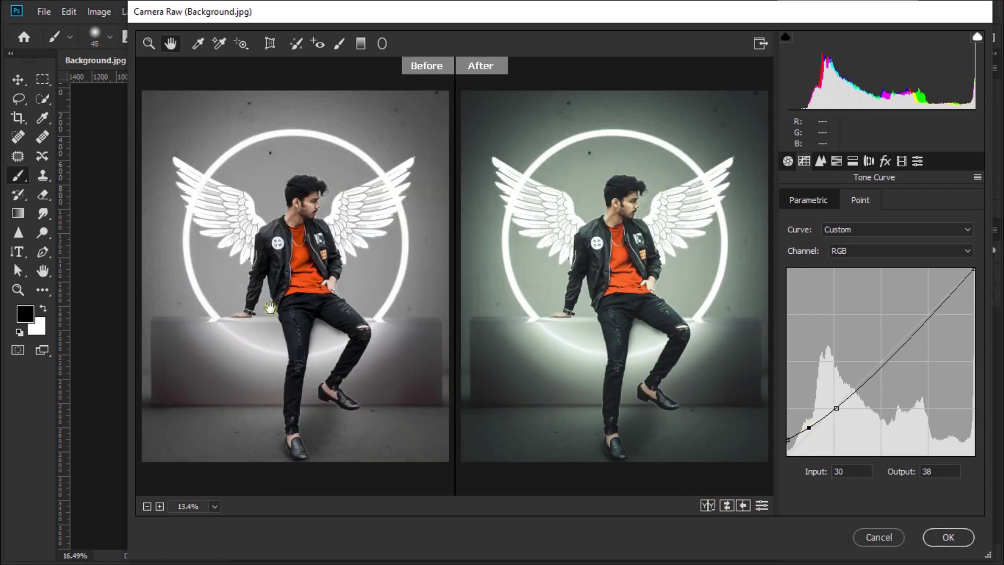
pyautogui.click(936, 542)
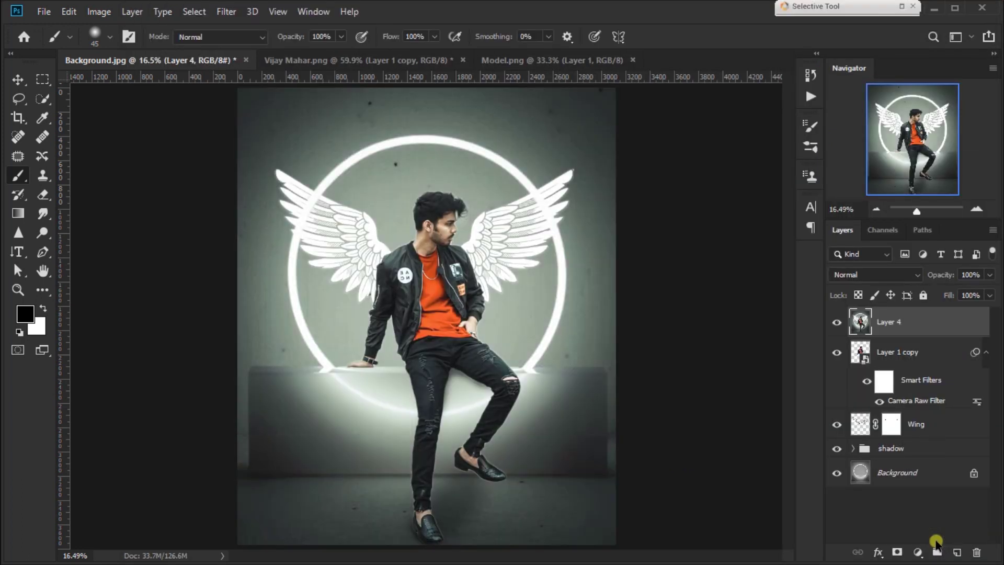
# Add a new Layer 5 and set up a large, flattened elliptical white brush
pyautogui.click(837, 324)
pyautogui.click(837, 325)
pyautogui.click(955, 552)
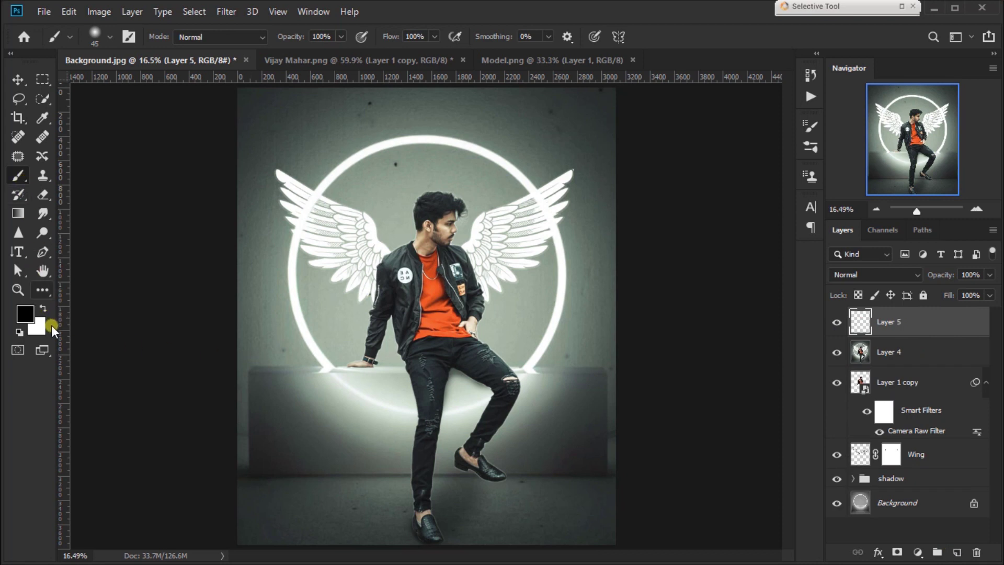
pyautogui.click(45, 312)
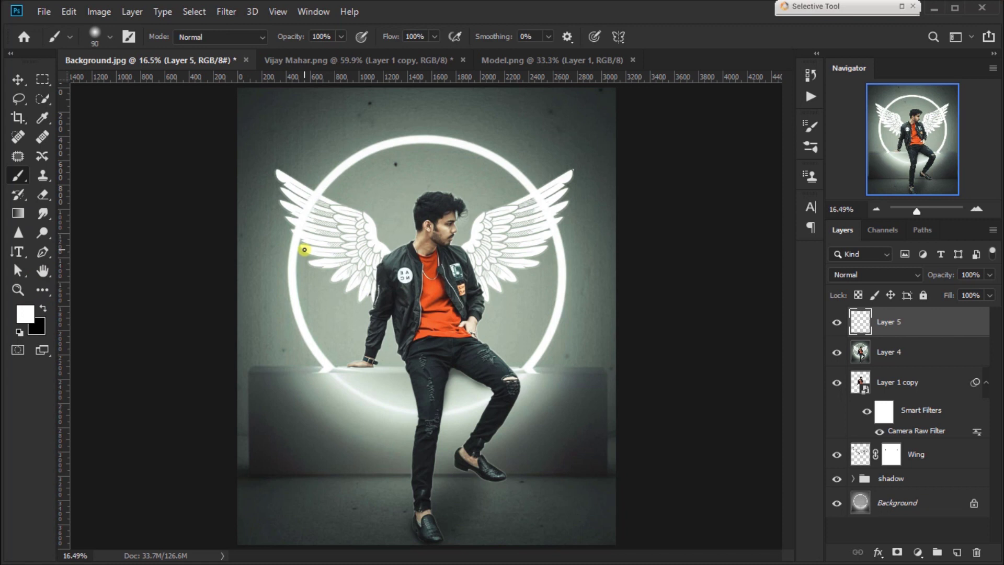
pyautogui.press(']')
pyautogui.press(']')
pyautogui.press(']')
pyautogui.click(111, 37)
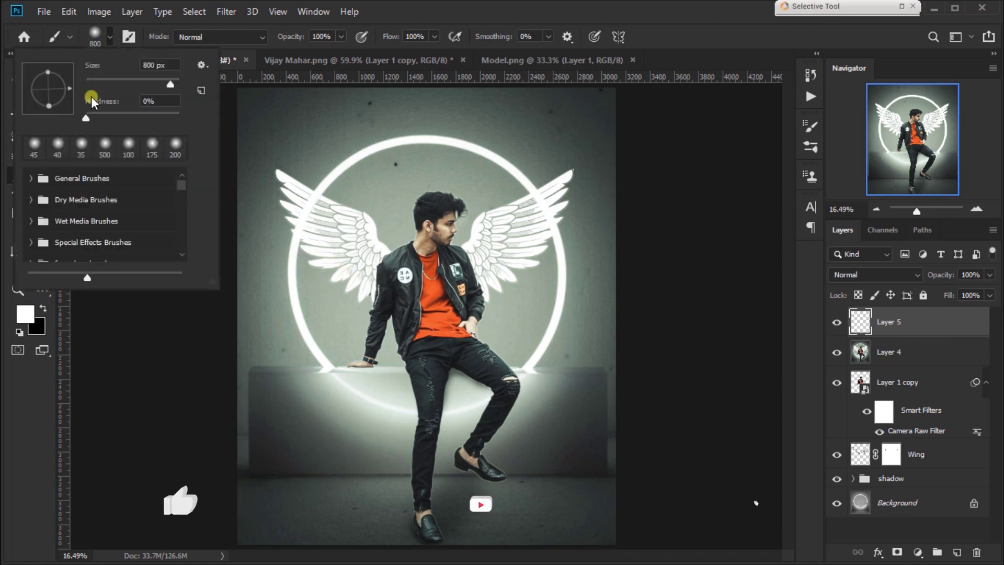
pyautogui.moveTo(53, 79)
pyautogui.mouseDown()
pyautogui.moveTo(68, 88)
pyautogui.moveTo(50, 74)
pyautogui.mouseUp()
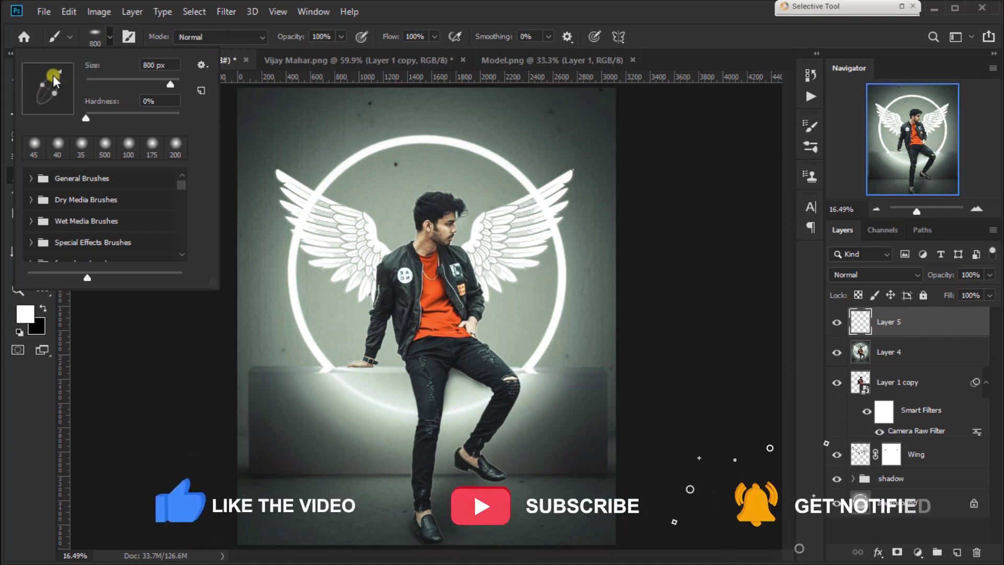
pyautogui.click(381, 213)
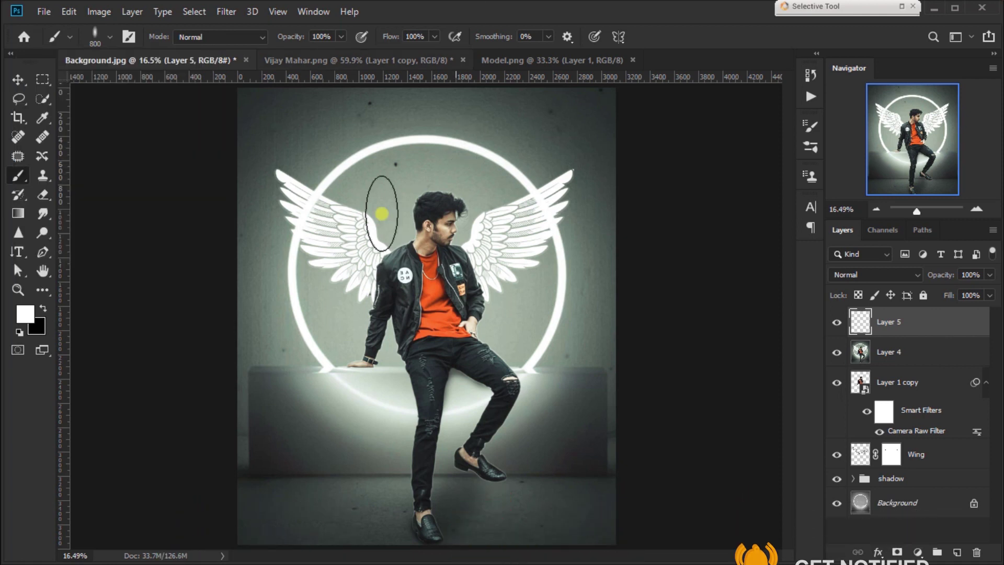
pyautogui.press(']')
pyautogui.press(']')
pyautogui.press(']')
pyautogui.press(']')
pyautogui.press(']')
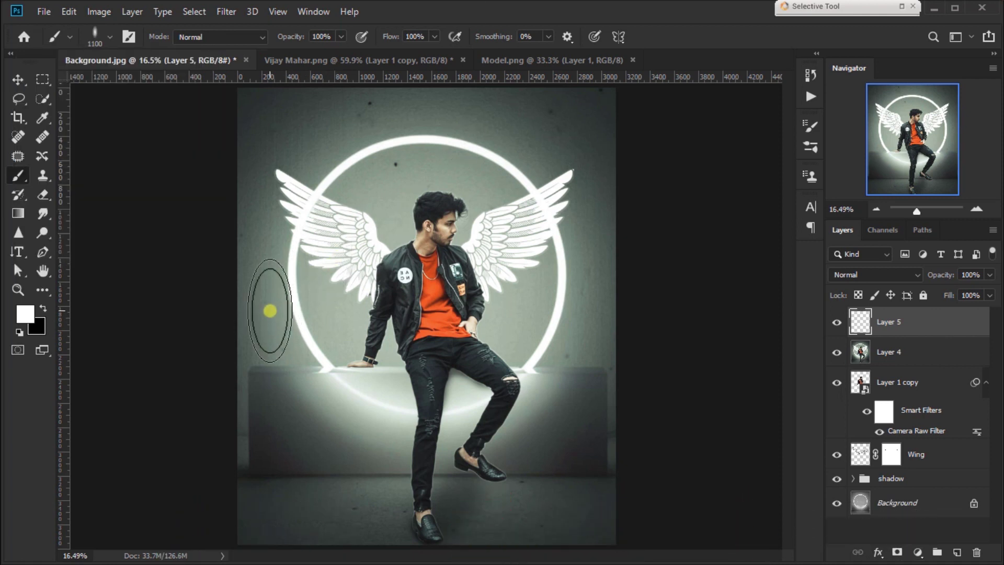
# Paint a soft white glow along the left edge and set Layer 5 to Screen
pyautogui.click(548, 58)
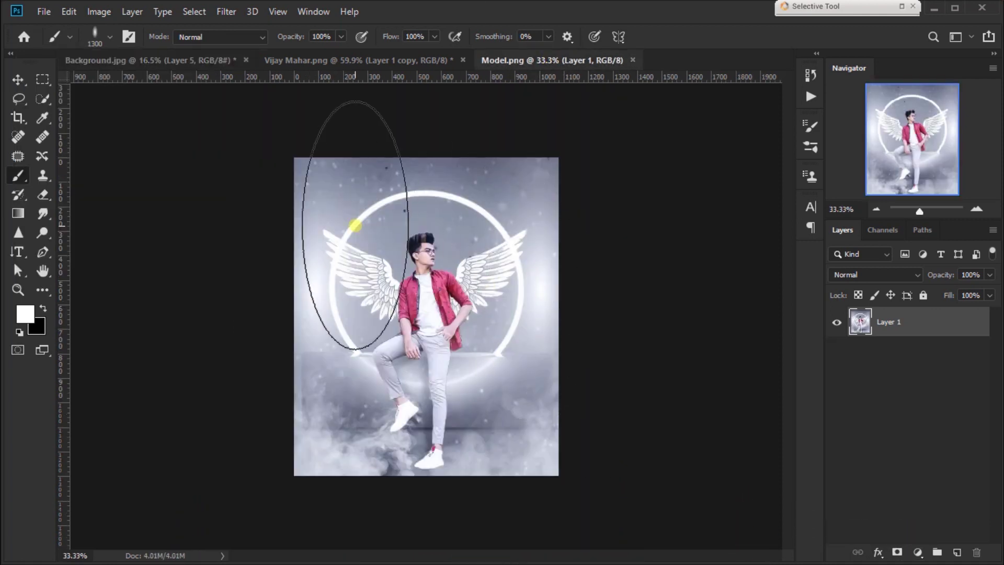
pyautogui.hotkey('ctrl', 'Tab')
pyautogui.press(']')
pyautogui.press(']')
pyautogui.press(']')
pyautogui.press(']')
pyautogui.press(']')
pyautogui.press(']')
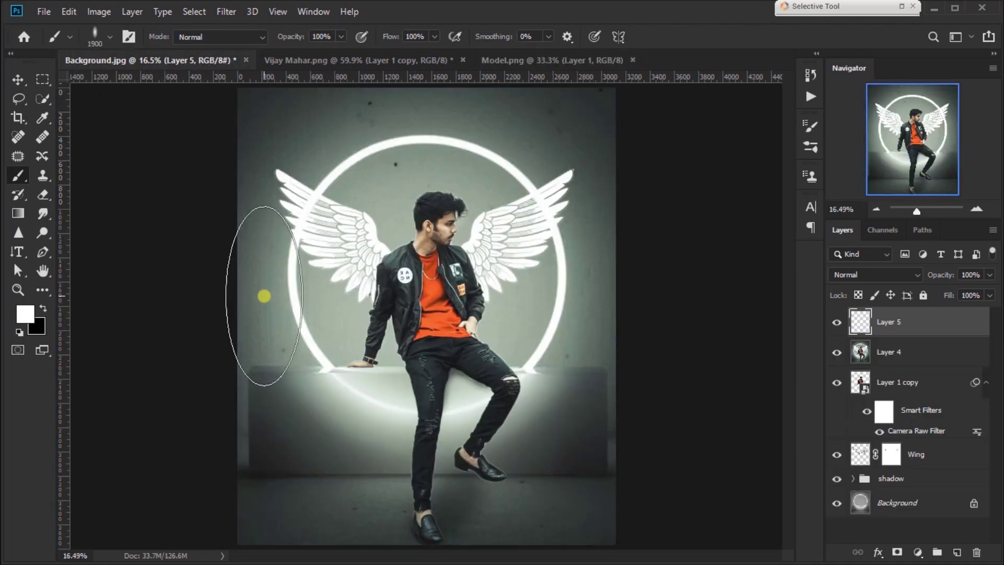
pyautogui.click(264, 296)
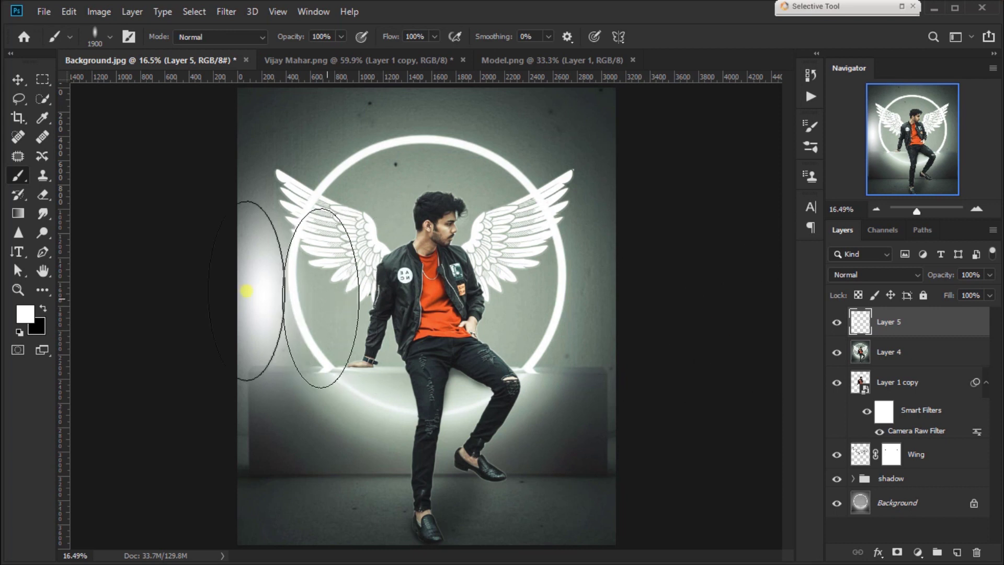
pyautogui.press('v')
pyautogui.click(853, 275)
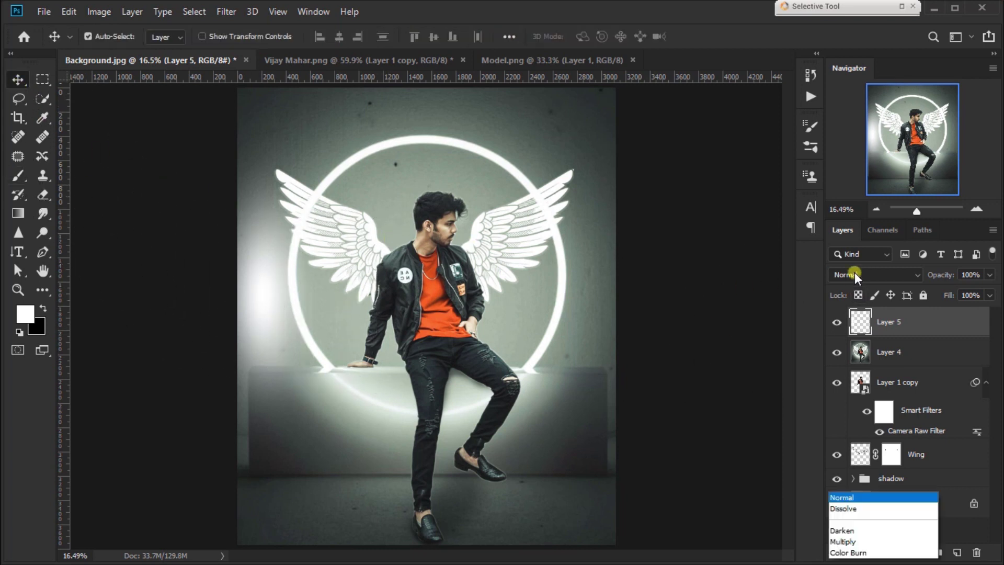
pyautogui.click(854, 321)
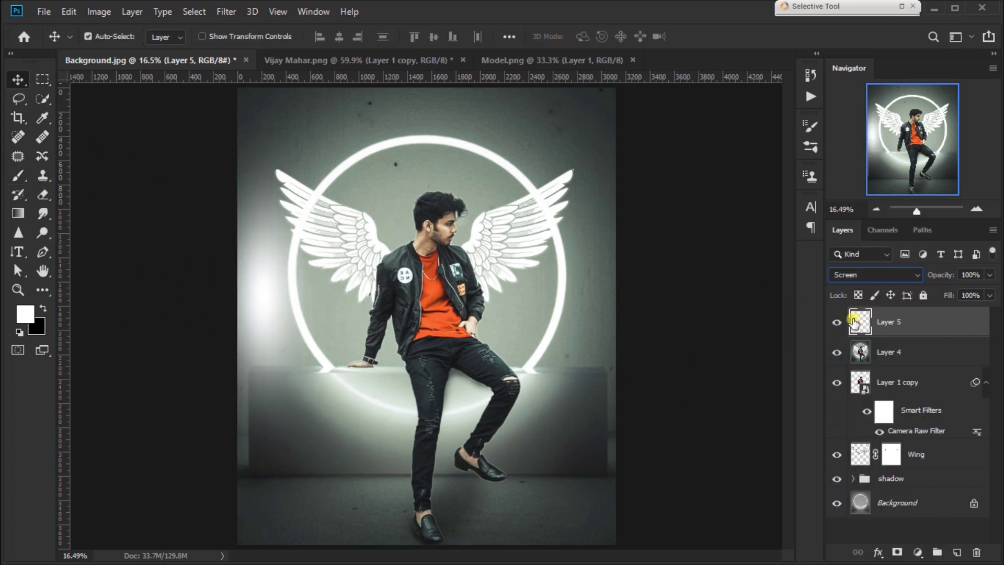
# Duplicate the glow, flip it horizontally, and move it to the right edge
pyautogui.hotkey('ctrl', 'j')
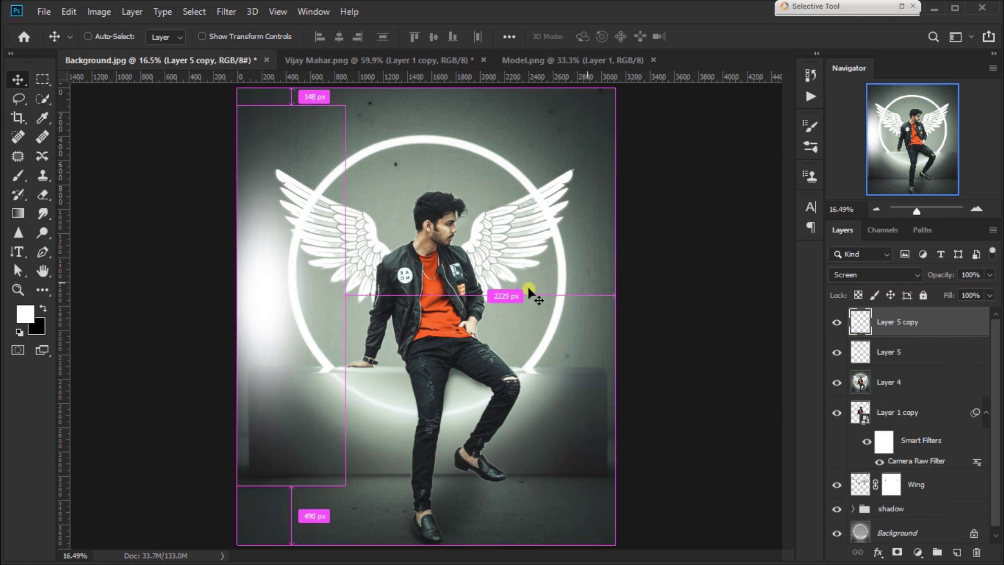
pyautogui.hotkey('ctrl', 't')
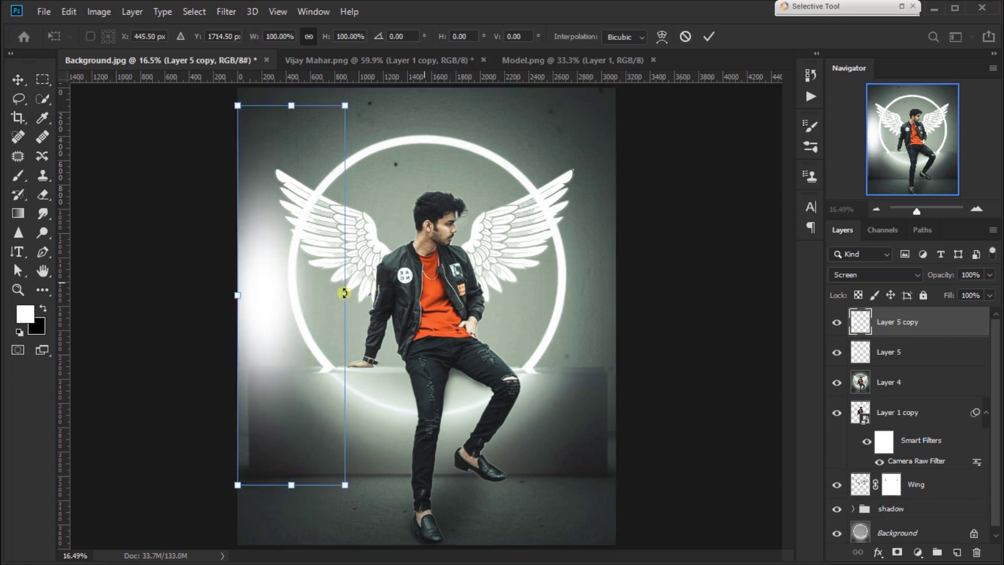
pyautogui.rightClick(299, 272)
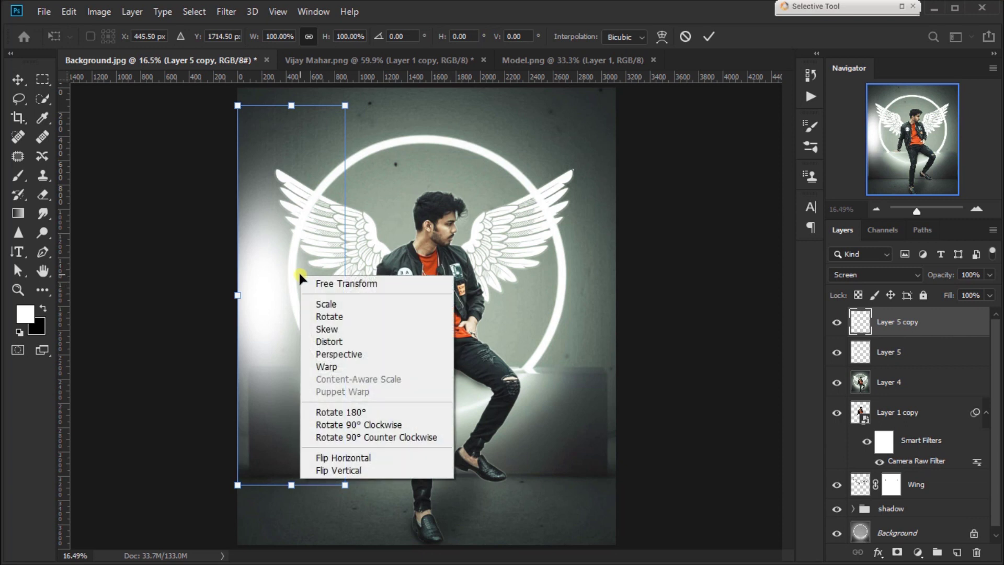
pyautogui.click(394, 460)
pyautogui.moveTo(325, 336); pyautogui.dragTo(577, 310)
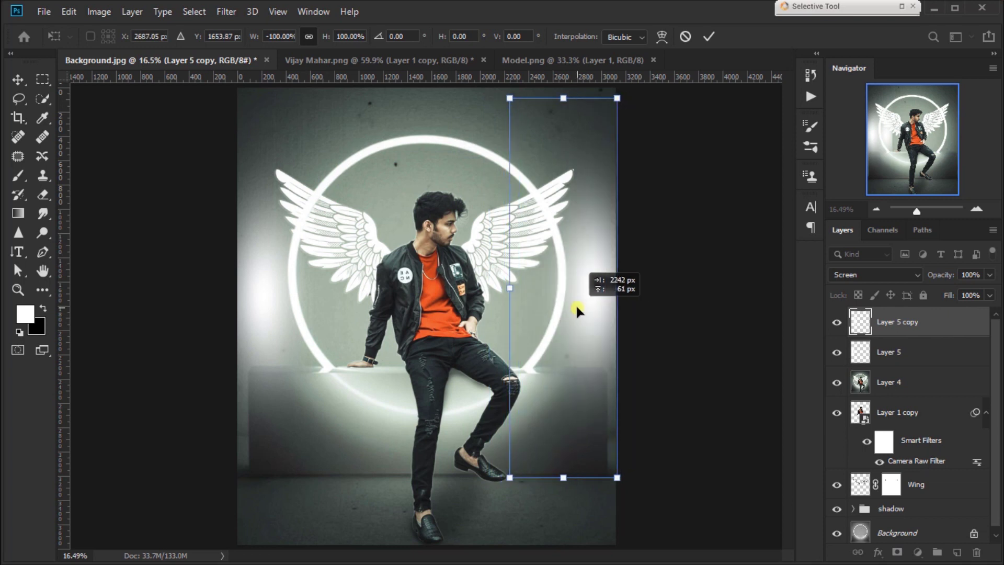
pyautogui.press('Return')
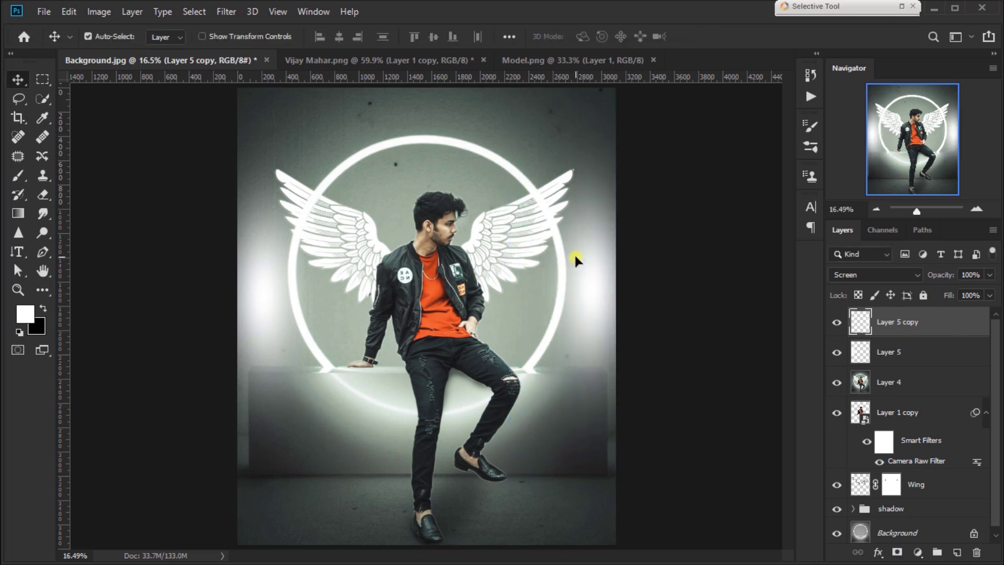
pyautogui.hotkey('ctrl', '-')
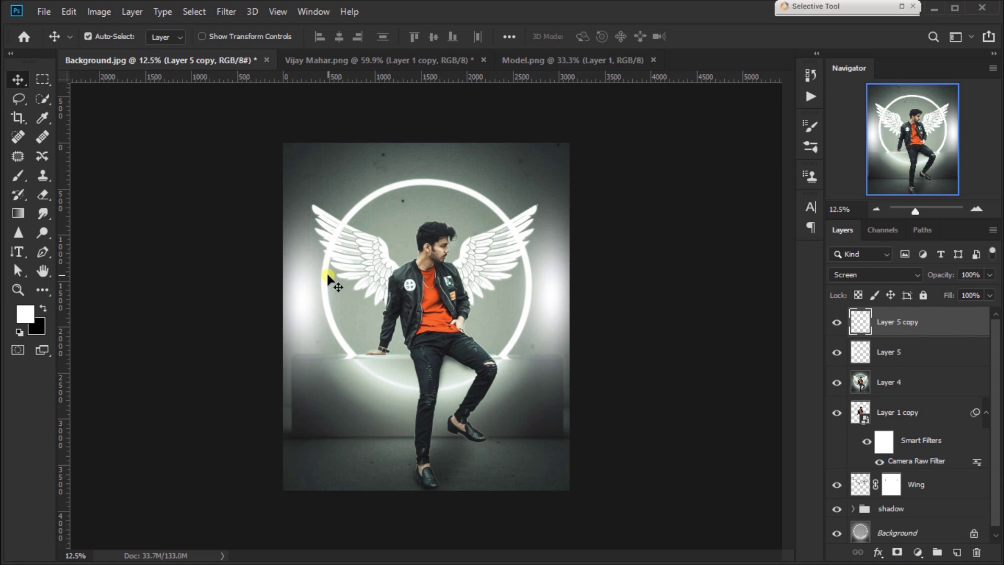
# On a new layer, set the brush angle to 0° and paint a white glow on the raised knee
pyautogui.click(959, 553)
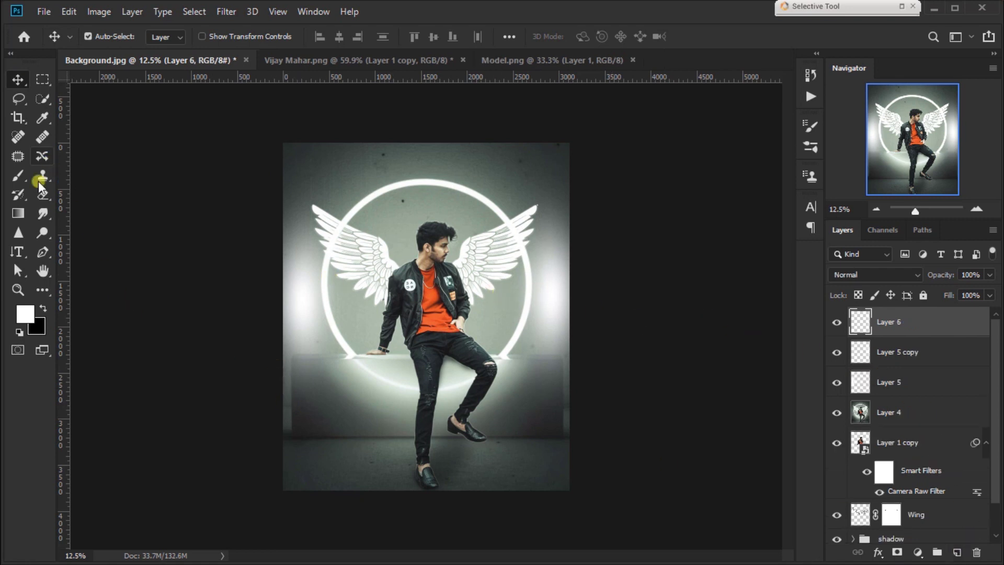
pyautogui.click(22, 175)
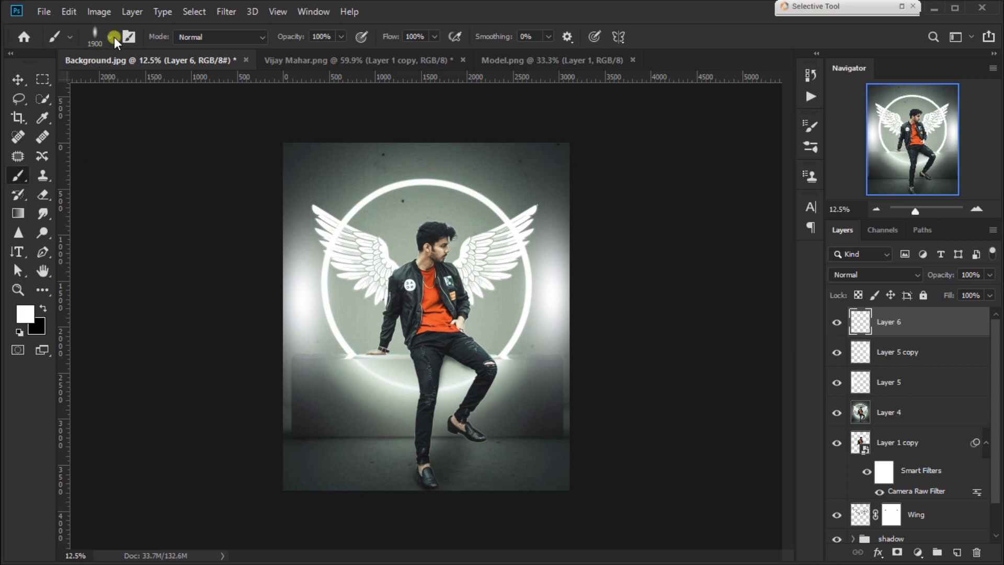
pyautogui.click(112, 36)
pyautogui.moveTo(69, 91); pyautogui.dragTo(54, 89)
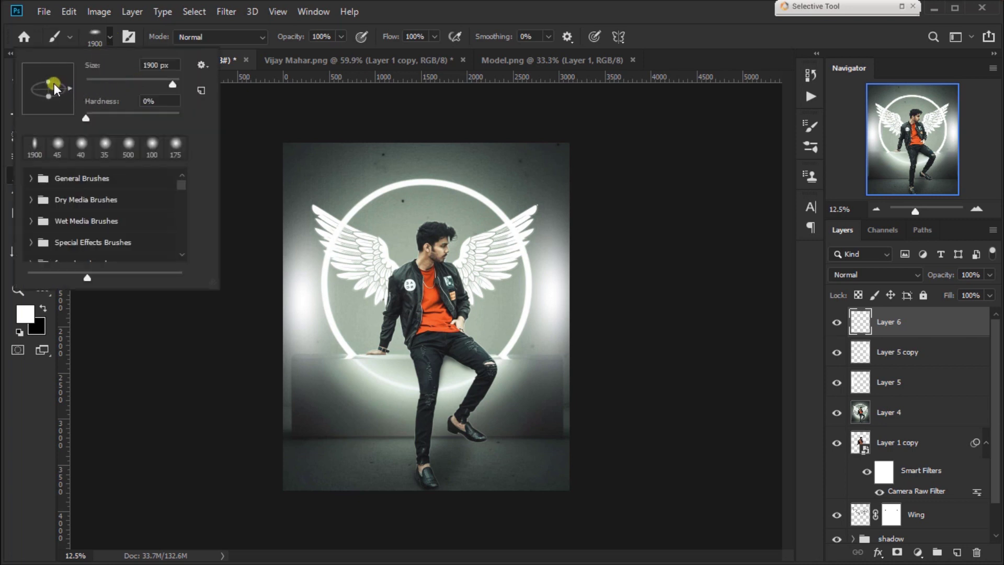
pyautogui.press('Escape')
pyautogui.press('[')
pyautogui.press('[')
pyautogui.press('[')
pyautogui.press('[')
pyautogui.press('[')
pyautogui.press('[')
pyautogui.press('[')
pyautogui.press('[')
pyautogui.press('[')
pyautogui.press('[')
pyautogui.press('[')
pyautogui.press('[')
pyautogui.press('[')
pyautogui.press('[')
pyautogui.press('[')
pyautogui.press('[')
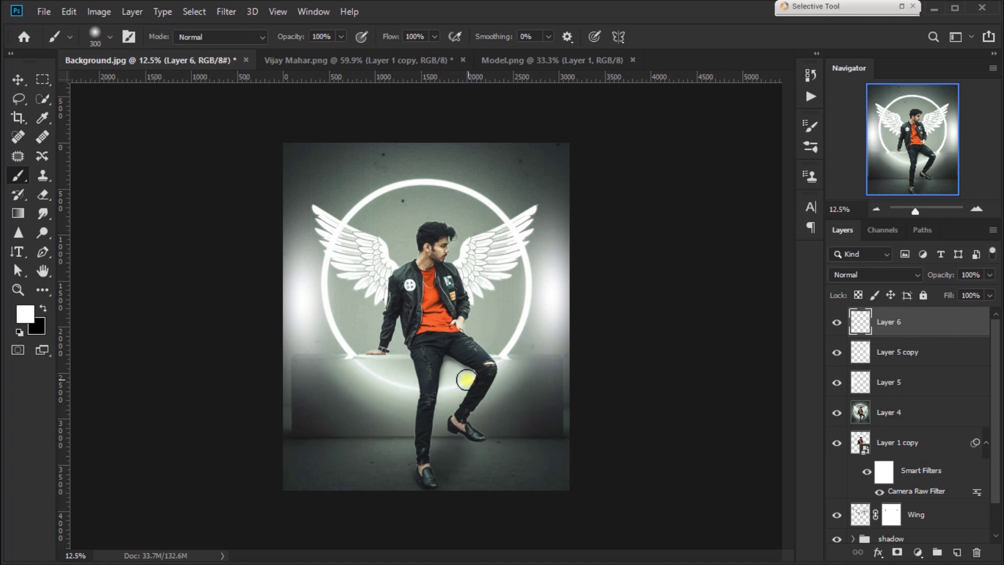
pyautogui.click(473, 377)
# Paint a white glow over the left hand and lower the layer's opacity to 37%
pyautogui.press(']')
pyautogui.press(']')
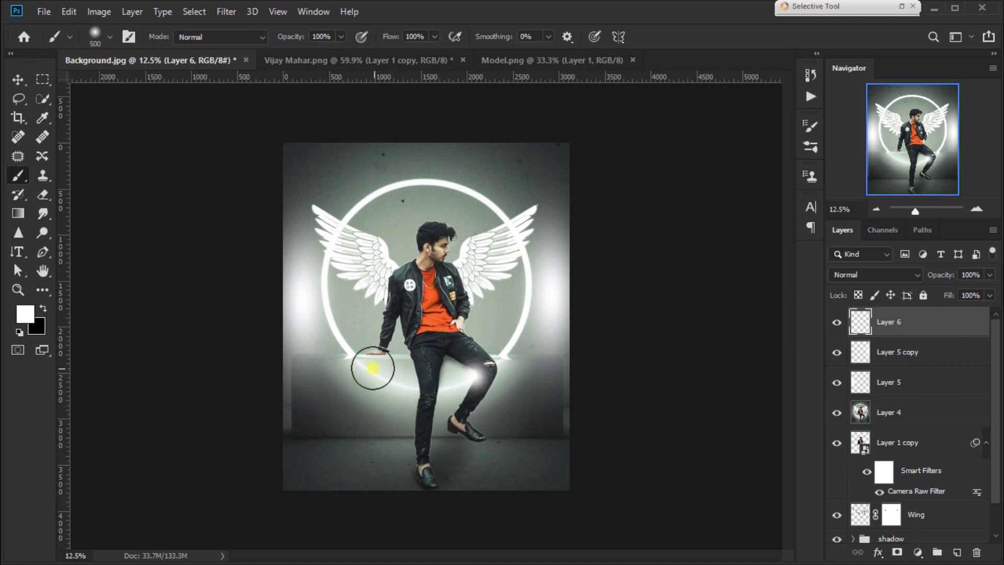
pyautogui.press('z')
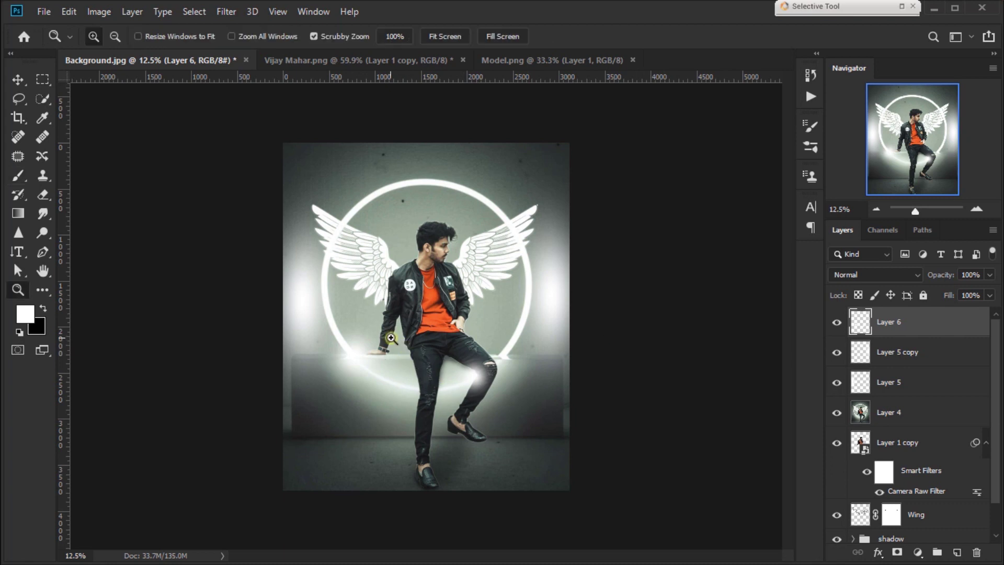
pyautogui.press('b')
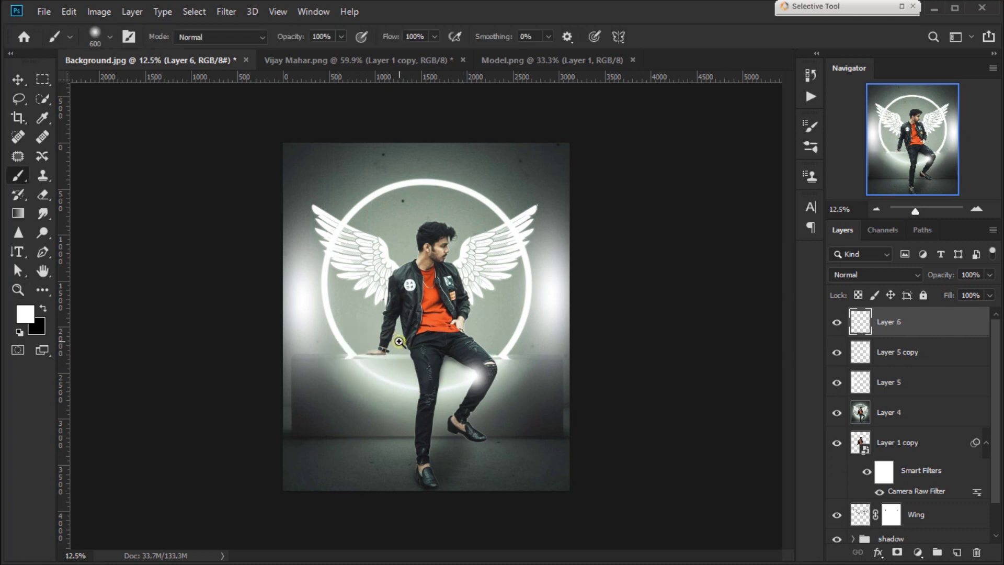
pyautogui.click(401, 339)
pyautogui.moveTo(939, 271); pyautogui.dragTo(896, 272)
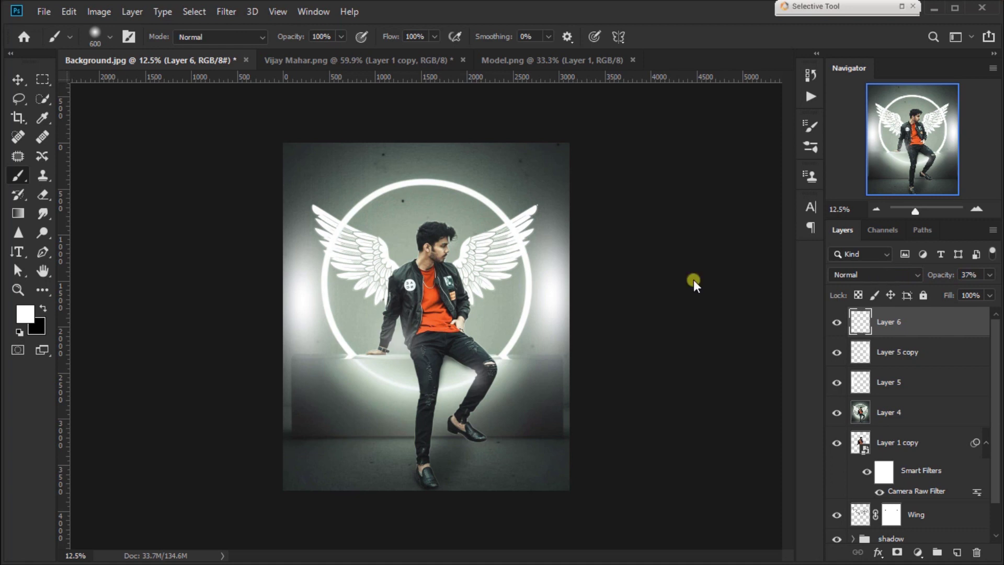
# Place the embedded smoke image, then scale and position it over the floor
pyautogui.click(46, 11)
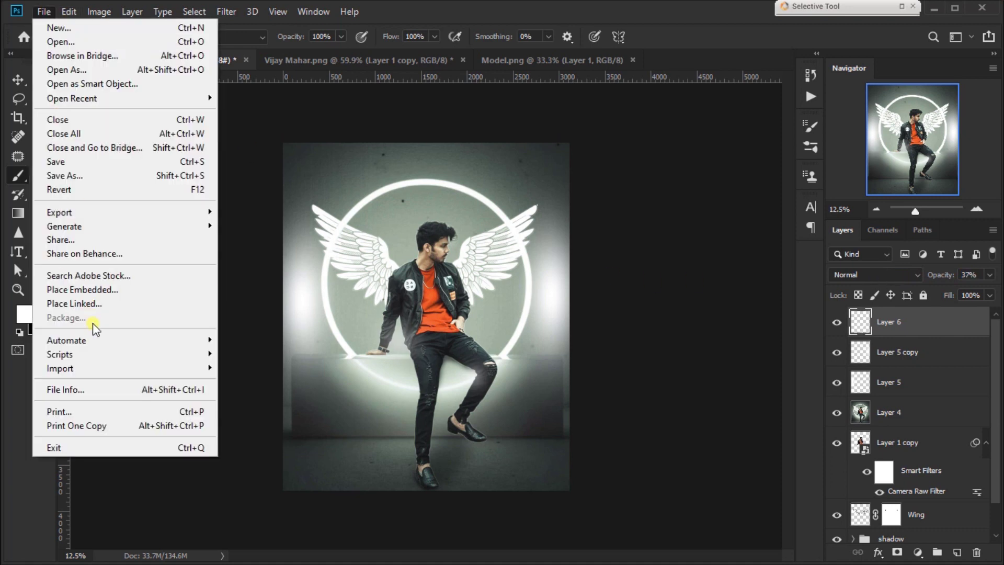
pyautogui.click(78, 287)
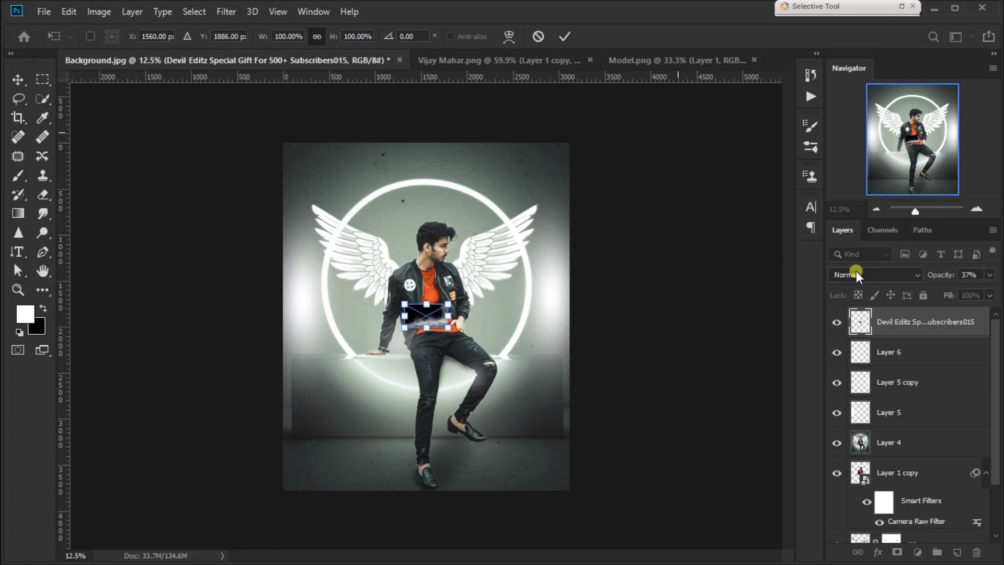
pyautogui.click(856, 271)
pyautogui.press('Escape')
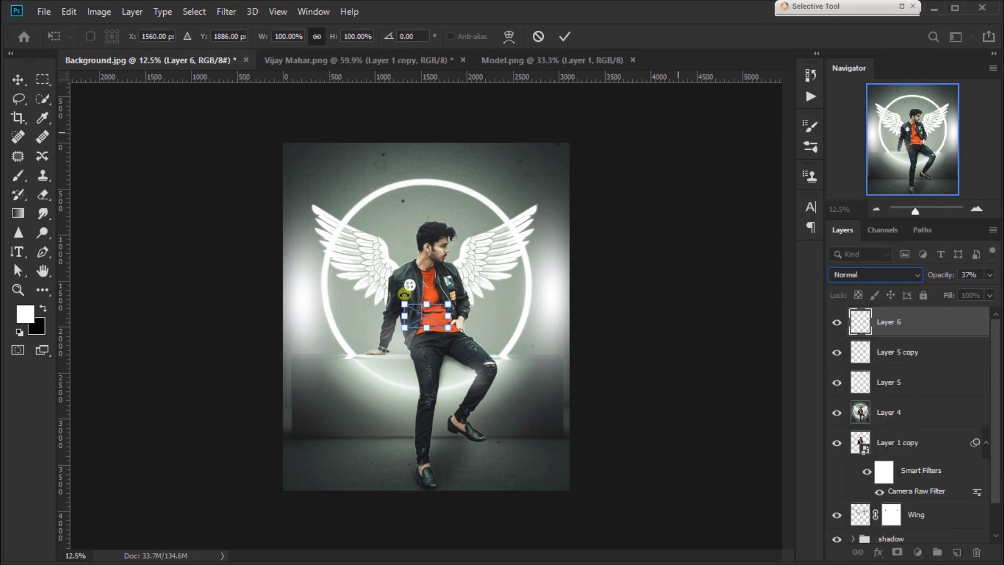
pyautogui.moveTo(596, 253); pyautogui.dragTo(655, 242)
pyautogui.moveTo(586, 347); pyautogui.dragTo(571, 386)
pyautogui.moveTo(635, 290); pyautogui.dragTo(629, 346)
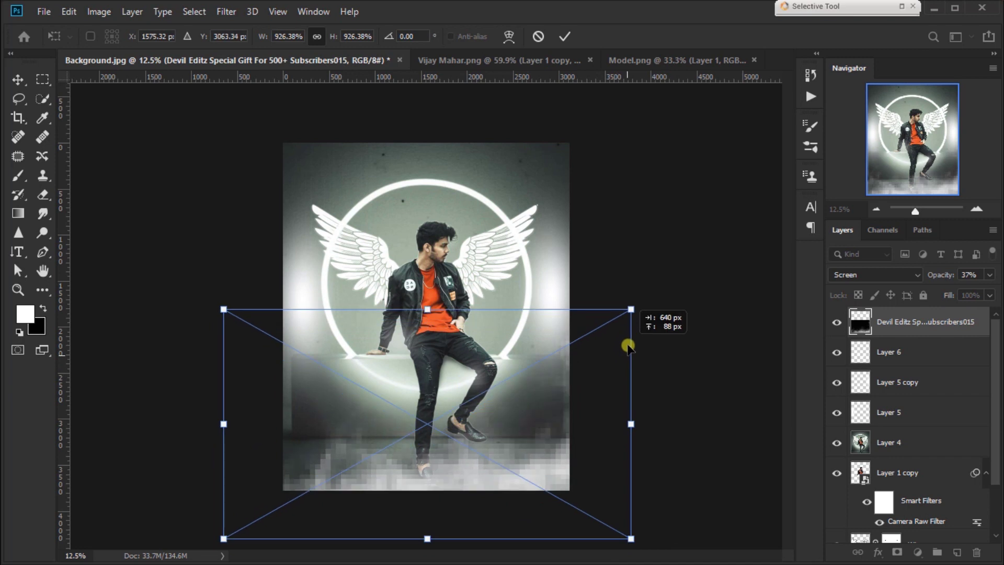
pyautogui.moveTo(224, 309); pyautogui.dragTo(150, 269)
pyautogui.moveTo(282, 347)
pyautogui.mouseDown()
pyautogui.moveTo(327, 350)
pyautogui.moveTo(342, 368)
pyautogui.mouseUp()
pyautogui.click(565, 37)
# Rasterize the smoke layer and transform it to 142.13% across the bottom of the canvas
pyautogui.press('b')
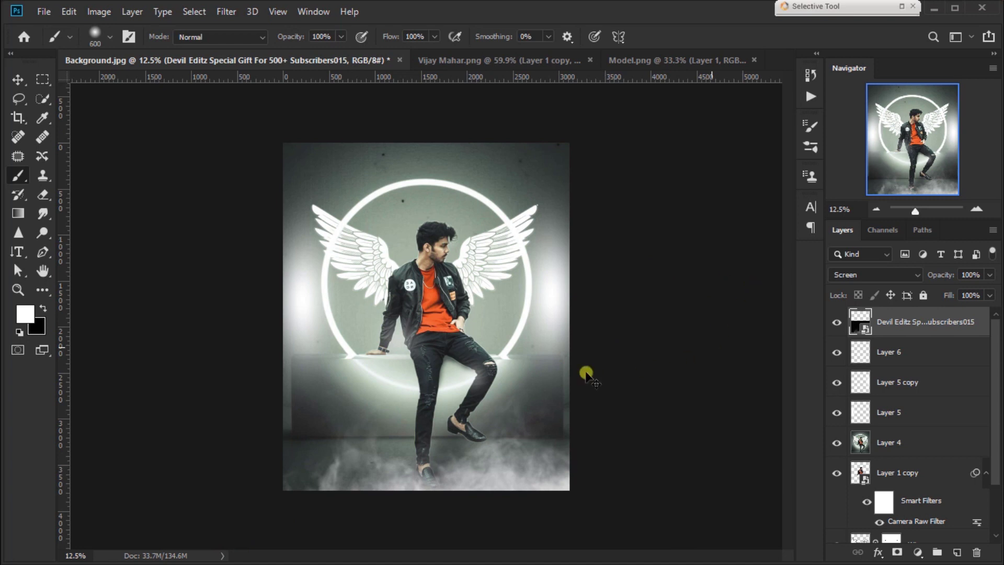
pyautogui.rightClick(876, 340)
pyautogui.click(724, 271)
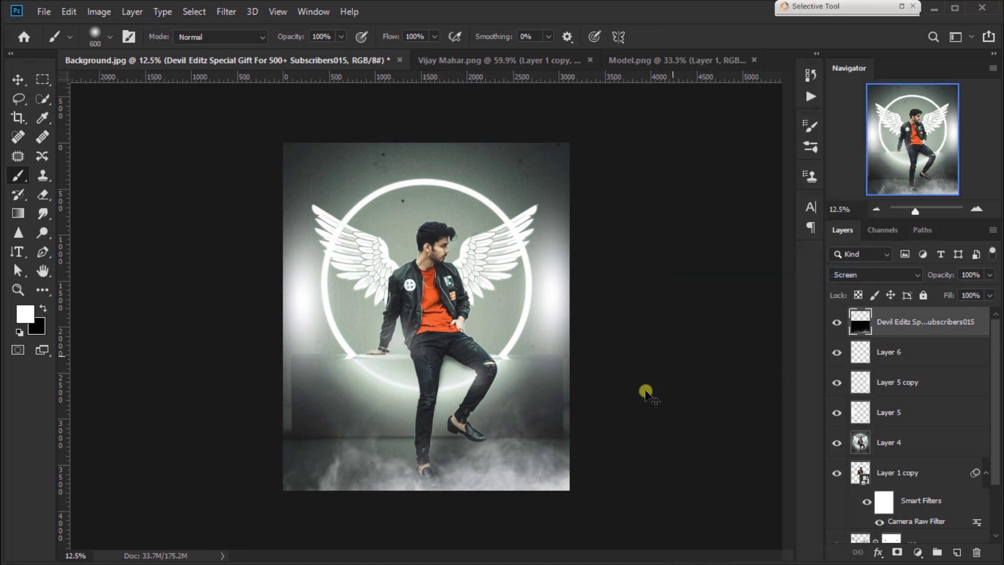
pyautogui.hotkey('ctrl', 't')
pyautogui.moveTo(528, 427)
pyautogui.mouseDown()
pyautogui.moveTo(477, 400)
pyautogui.moveTo(457, 408)
pyautogui.mouseUp()
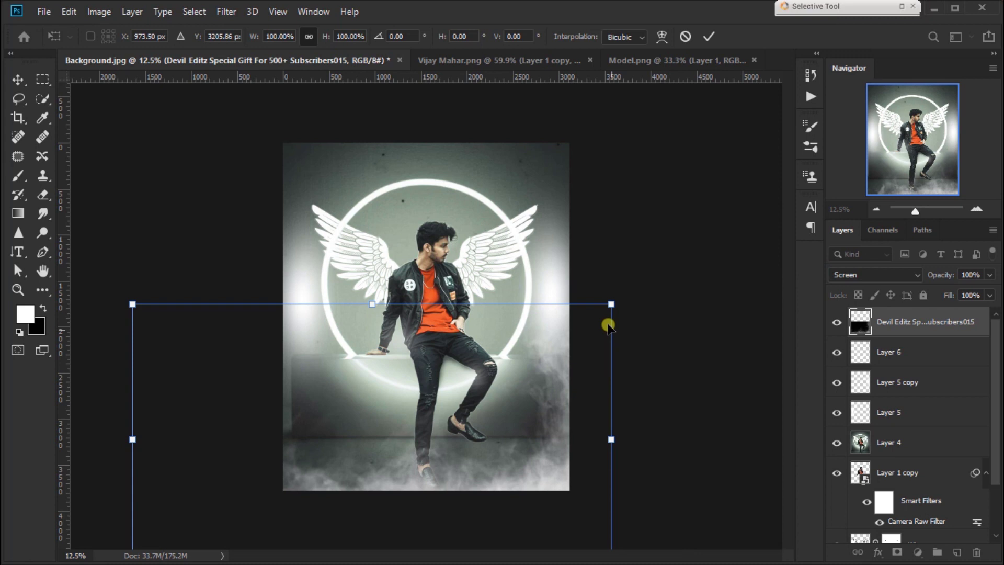
pyautogui.moveTo(685, 240); pyautogui.dragTo(649, 362)
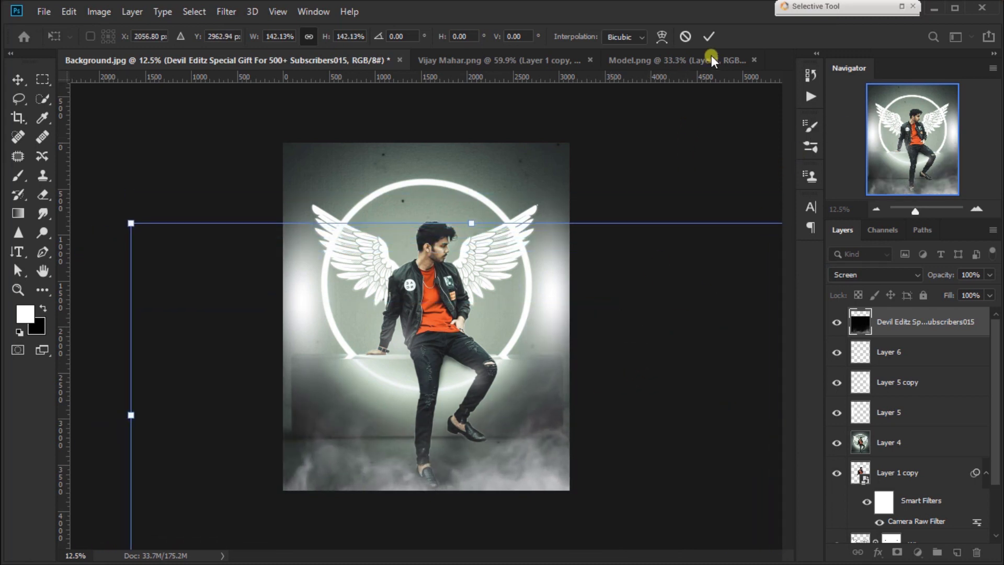
pyautogui.press('Return')
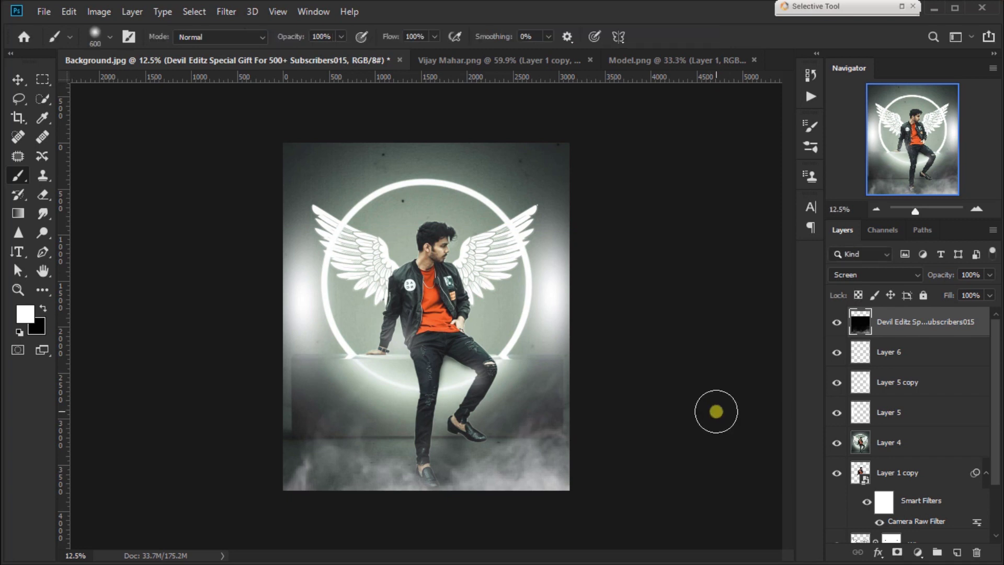
pyautogui.click(672, 49)
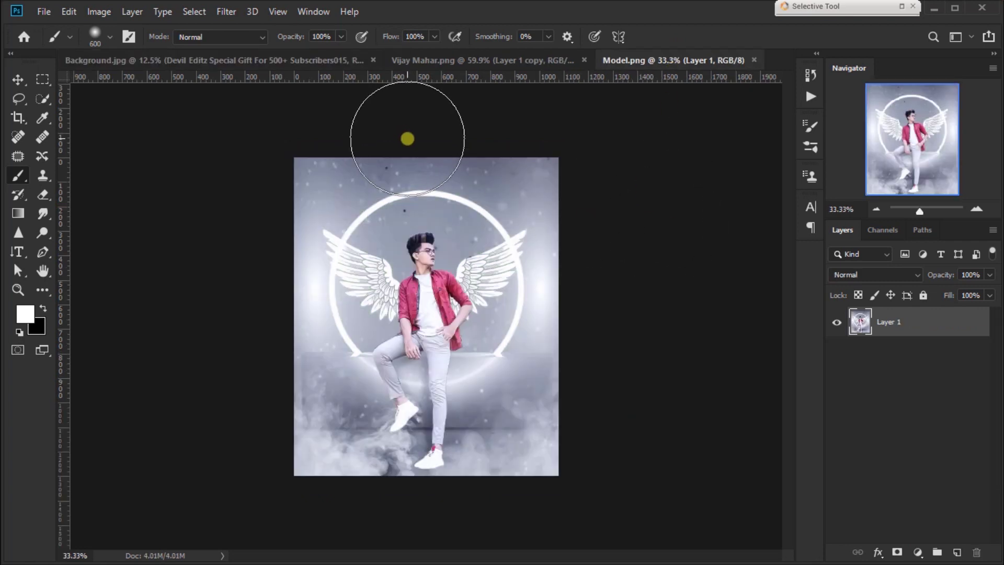
pyautogui.click(190, 62)
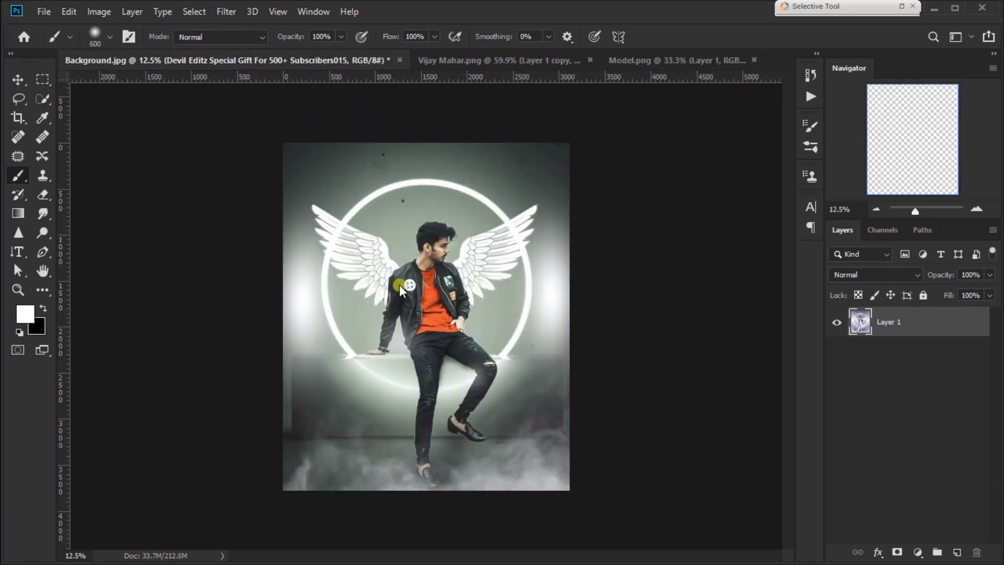
pyautogui.click(44, 12)
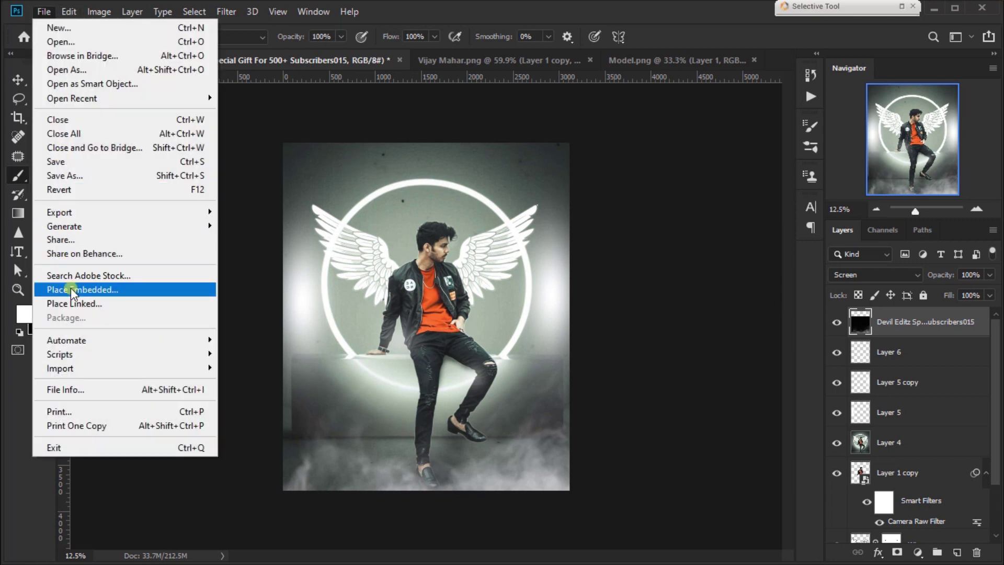
# Place a second smoke image in Screen mode, enlarged to span the floor
pyautogui.click(71, 287)
pyautogui.click(889, 275)
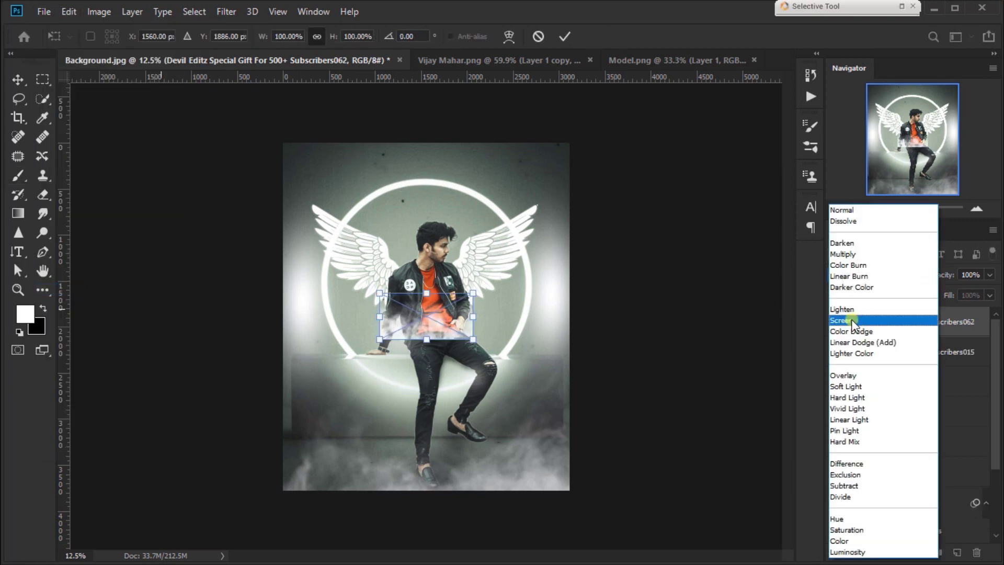
pyautogui.click(852, 319)
pyautogui.moveTo(469, 298); pyautogui.dragTo(506, 422)
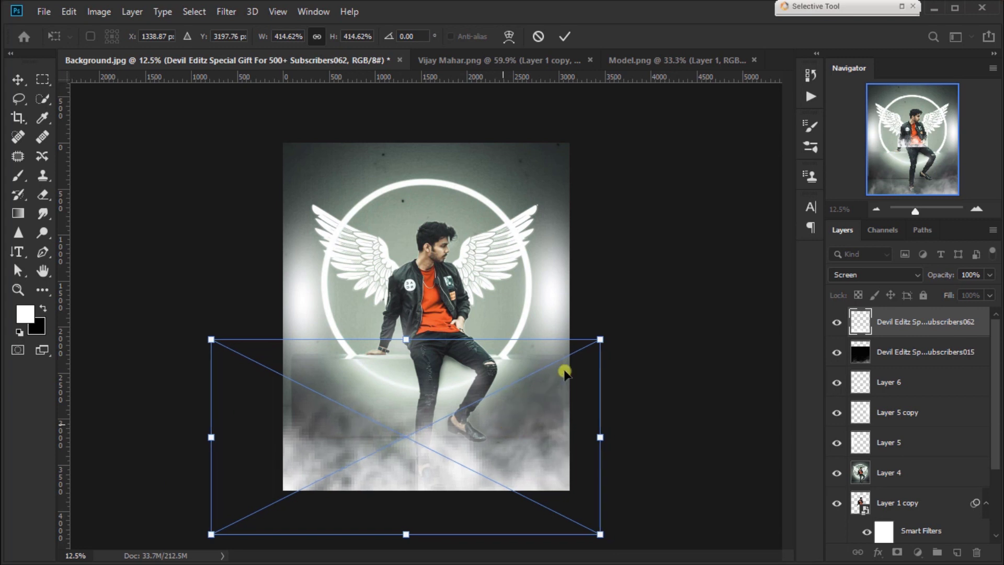
pyautogui.moveTo(604, 339); pyautogui.dragTo(570, 392)
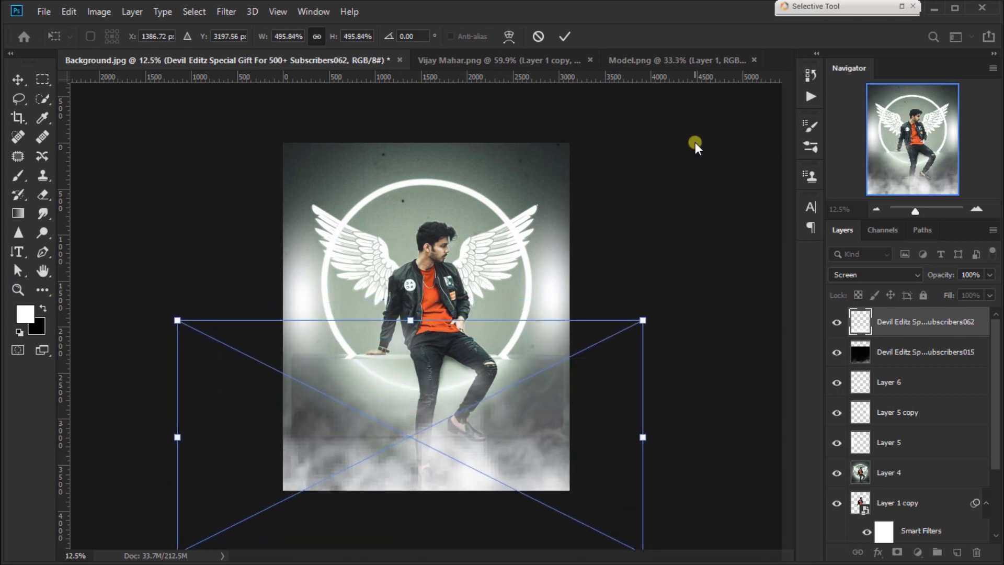
pyautogui.click(568, 36)
# Rasterize the smoke, add a layer mask, and paint black with a size-1300 brush around the feet
pyautogui.press('b')
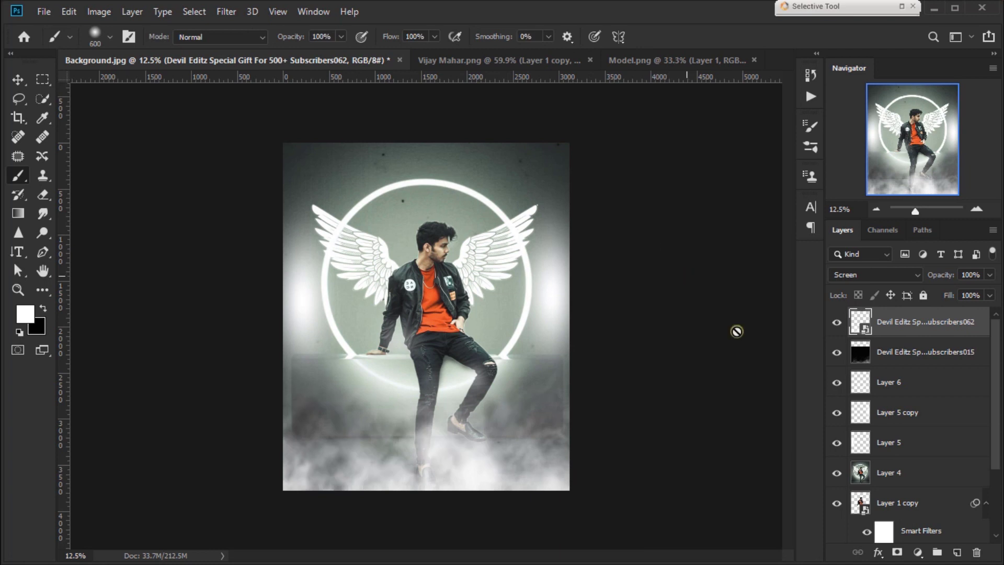
pyautogui.rightClick(926, 322)
pyautogui.click(688, 270)
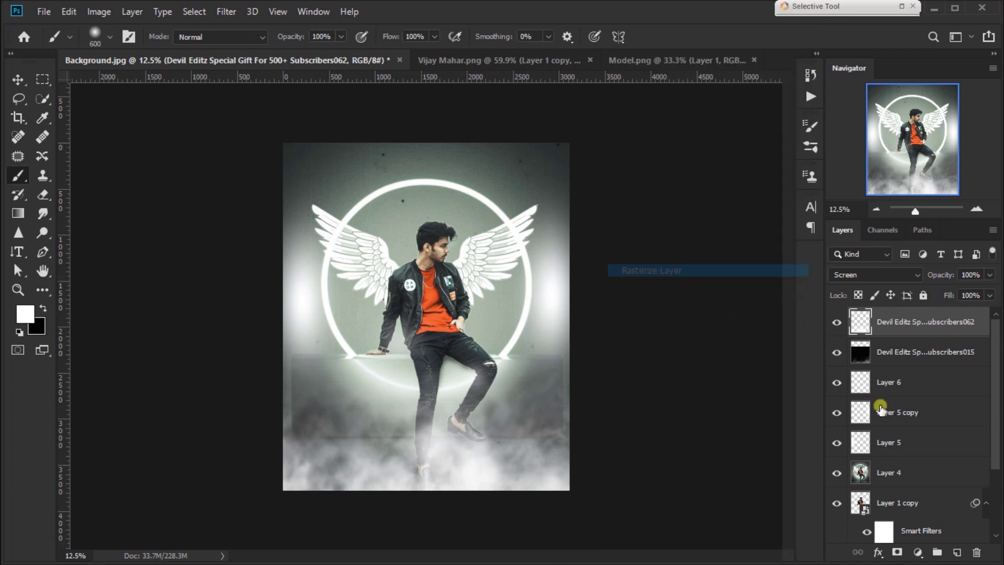
pyautogui.click(897, 553)
pyautogui.press('x')
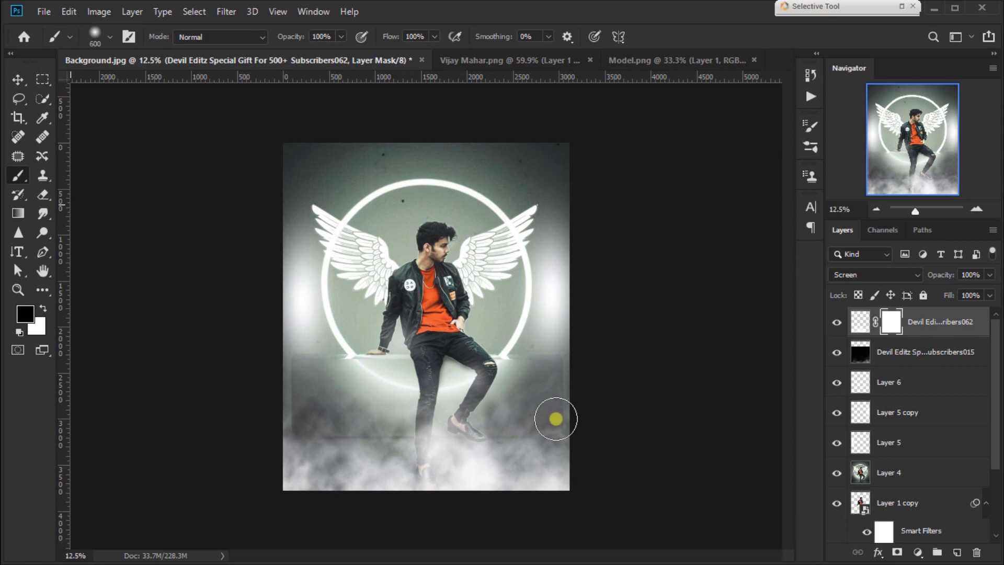
pyautogui.press(']')
pyautogui.press(']')
pyautogui.press(']')
pyautogui.press(']')
pyautogui.press(']')
pyautogui.press(']')
pyautogui.press(']')
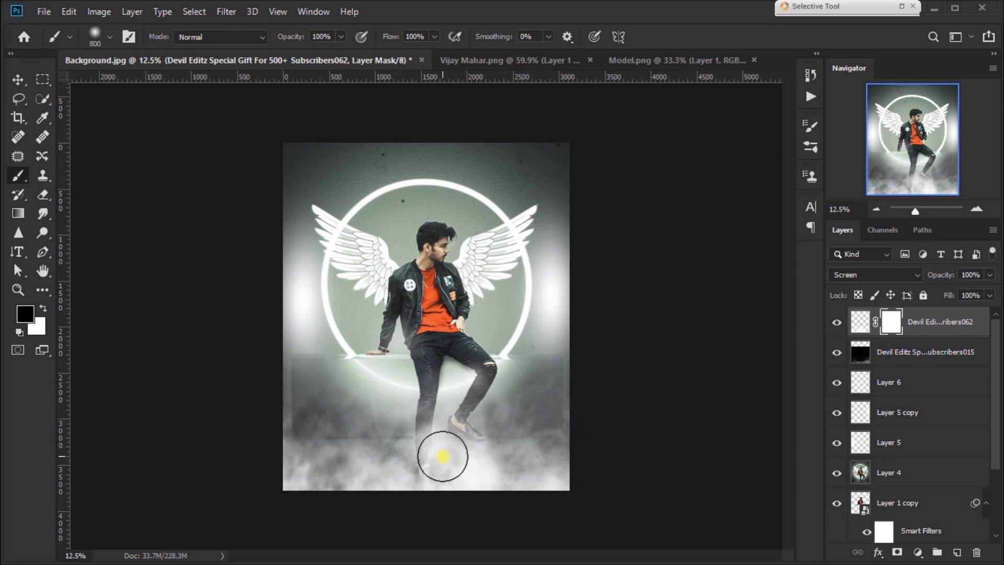
pyautogui.moveTo(443, 457)
pyautogui.mouseDown()
pyautogui.moveTo(462, 455)
pyautogui.moveTo(427, 451)
pyautogui.moveTo(483, 468)
pyautogui.moveTo(478, 442)
pyautogui.mouseUp()
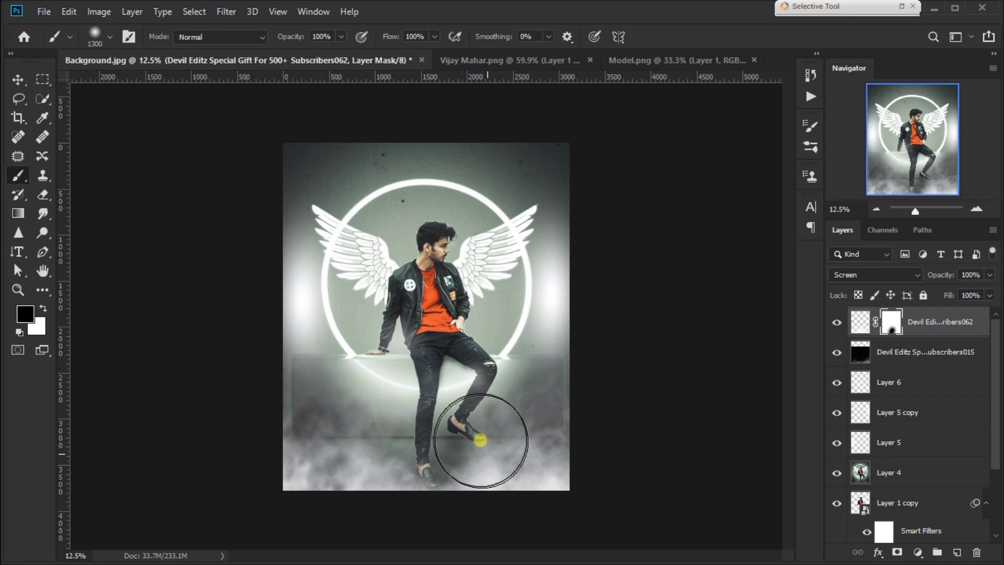
pyautogui.click(17, 78)
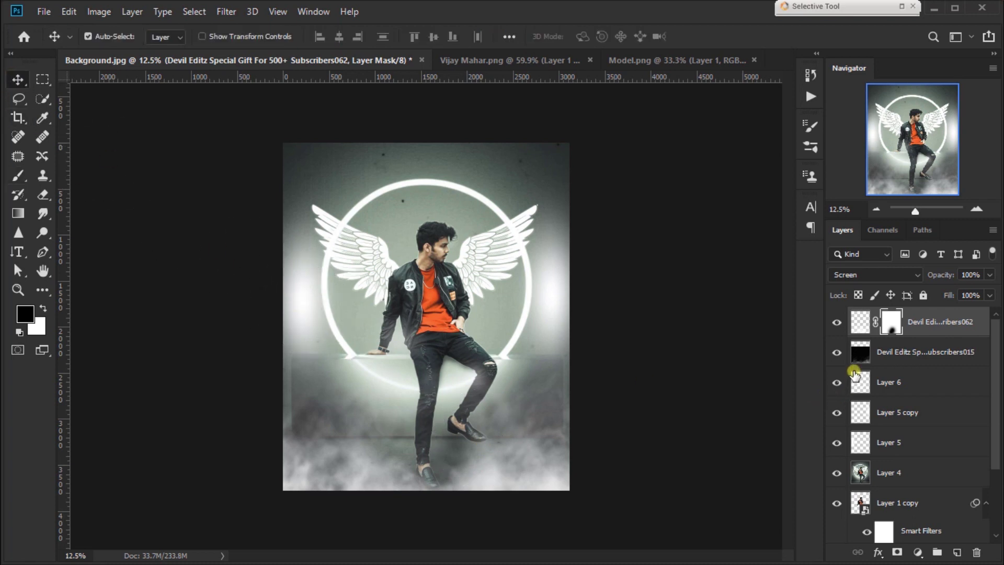
pyautogui.hotkey('ctrl', '-')
pyautogui.hotkey('ctrl', '0')
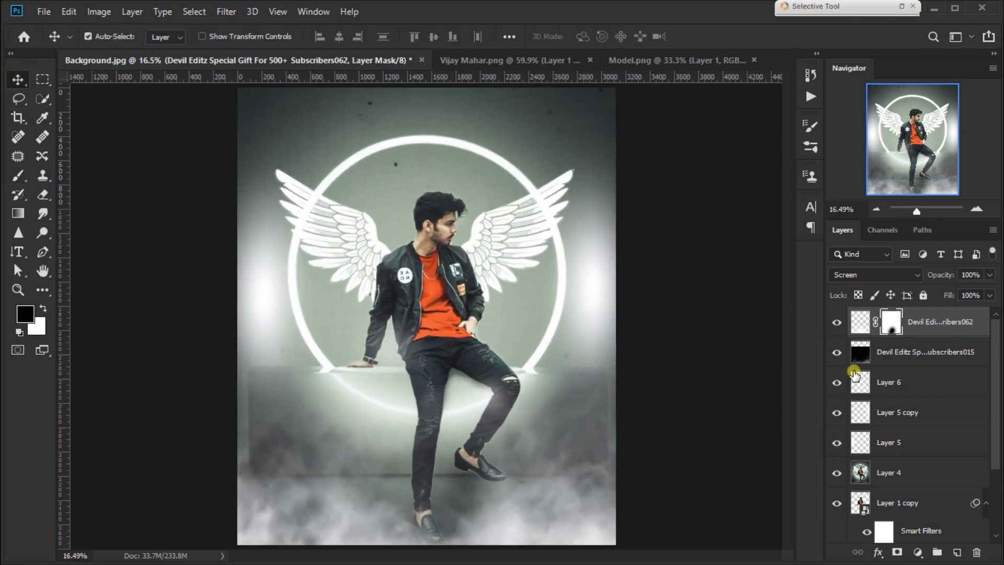
pyautogui.click(918, 553)
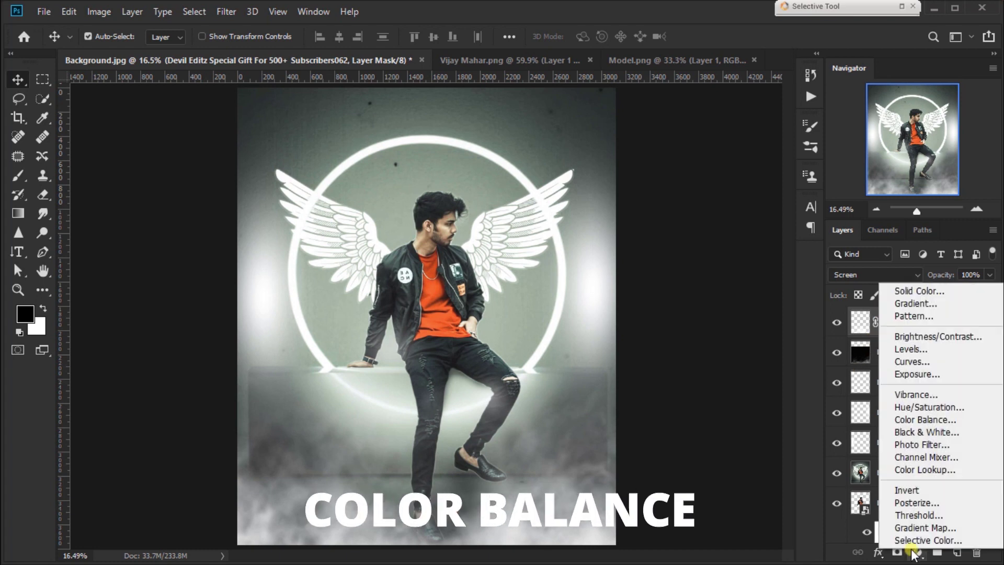
# Add a Color Balance layer with midtones Cyan-Red -12 and Magenta-Green +6, then toggle it to compare
pyautogui.click(925, 419)
pyautogui.moveTo(683, 206); pyautogui.dragTo(686, 226)
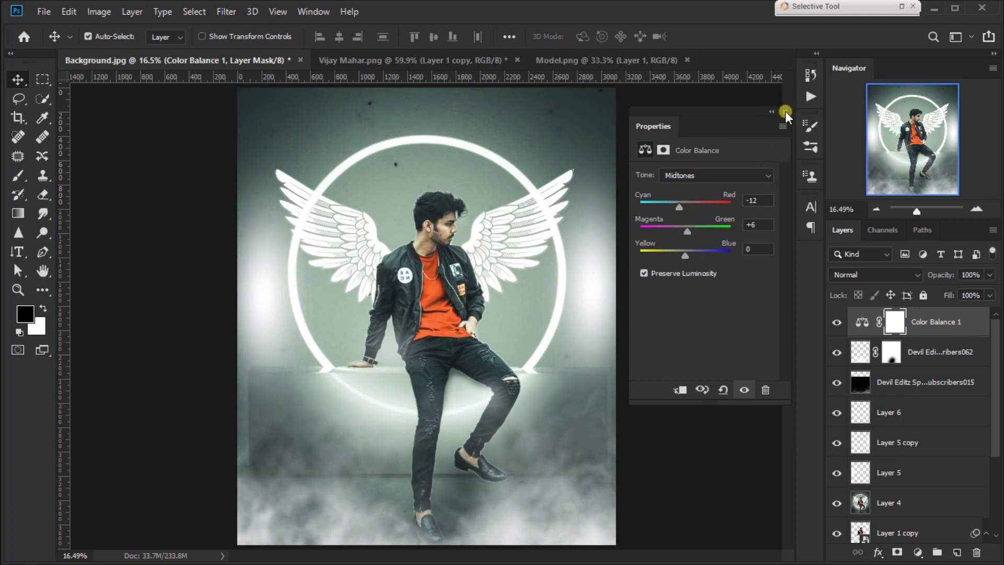
pyautogui.click(837, 322)
pyautogui.click(837, 322)
pyautogui.click(837, 324)
pyautogui.click(56, 15)
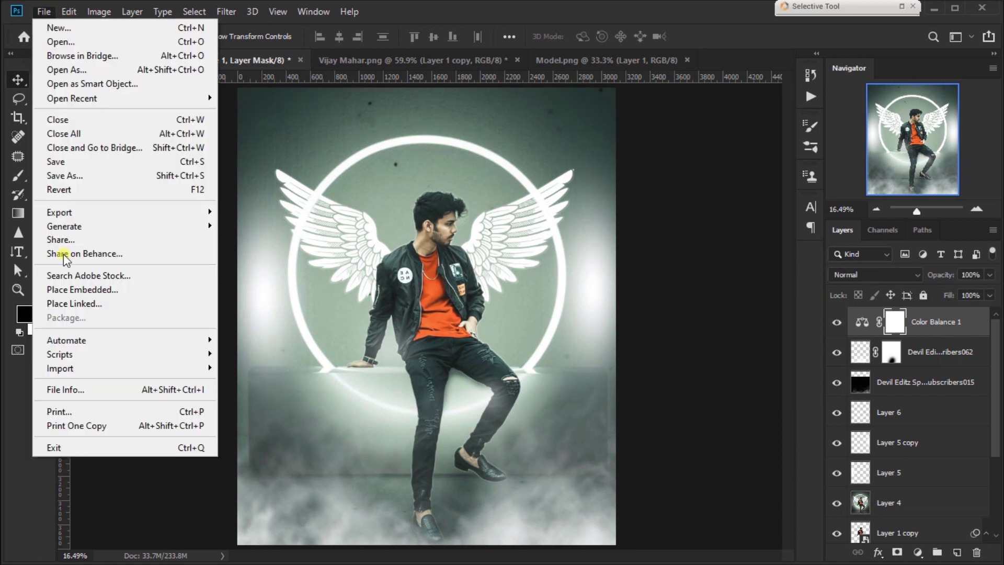
# Place the sparkle-particle image in Screen mode and rotate it 90° clockwise
pyautogui.click(63, 291)
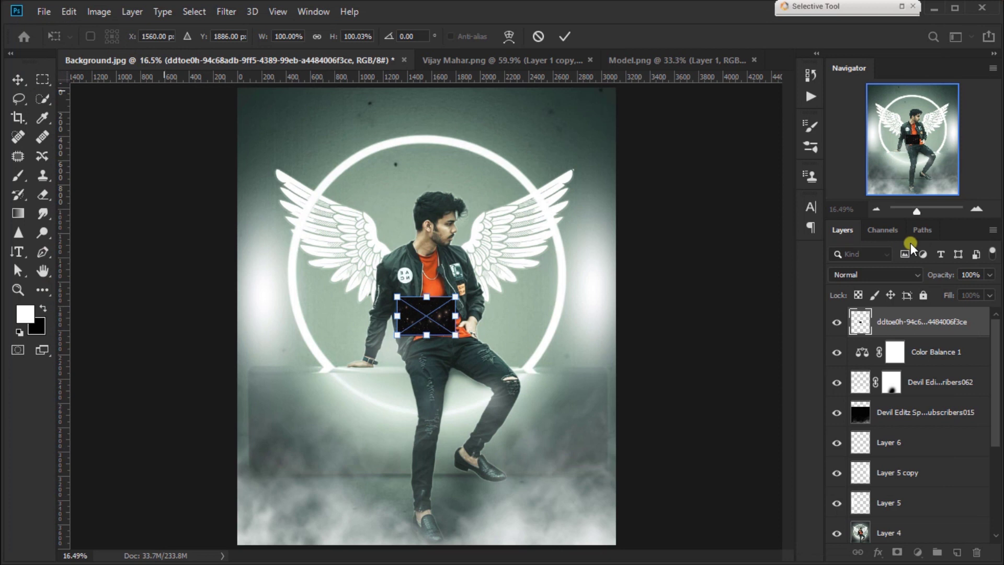
pyautogui.click(903, 273)
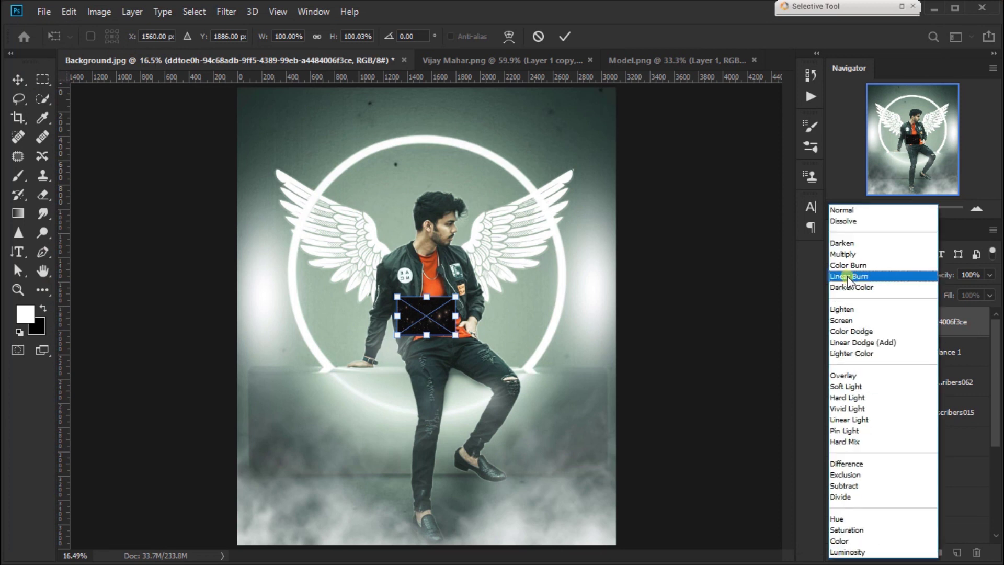
pyautogui.click(852, 321)
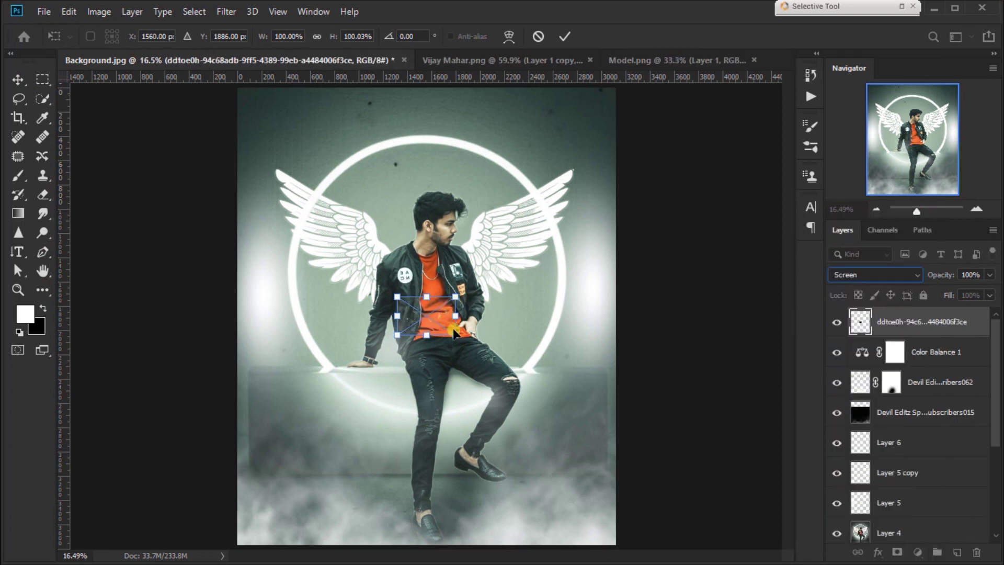
pyautogui.rightClick(440, 346)
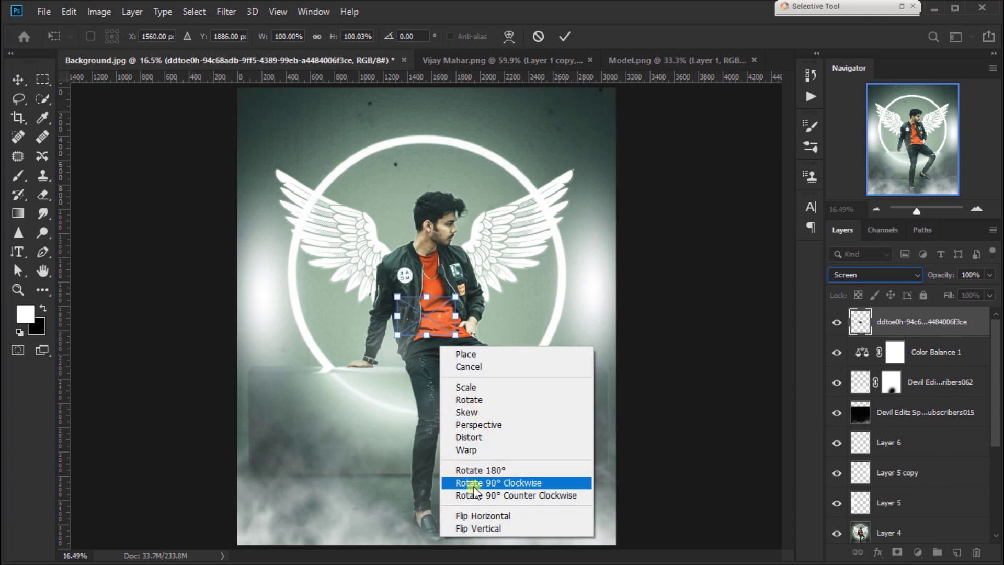
pyautogui.click(536, 488)
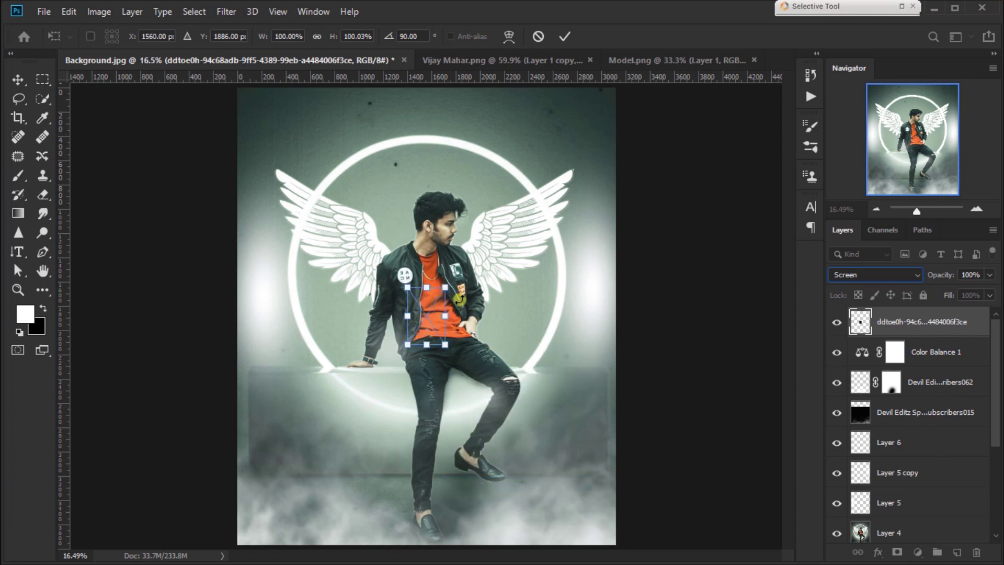
# Scale the sparkles up until they cover the whole canvas and commit the transform
pyautogui.moveTo(426, 287); pyautogui.dragTo(398, 157)
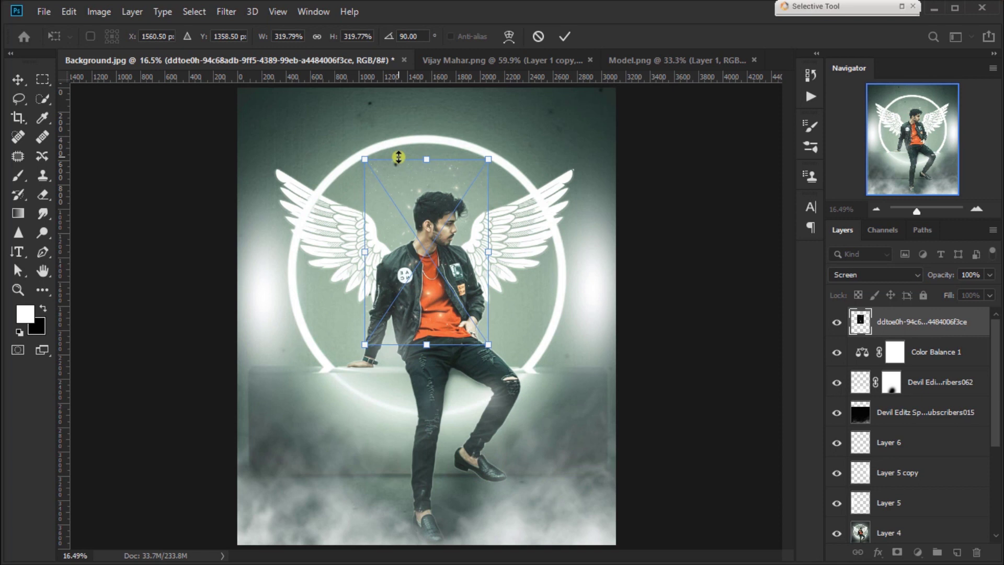
pyautogui.hotkey('ctrl', '-')
pyautogui.hotkey('ctrl', '-')
pyautogui.moveTo(422, 239); pyautogui.dragTo(418, 191)
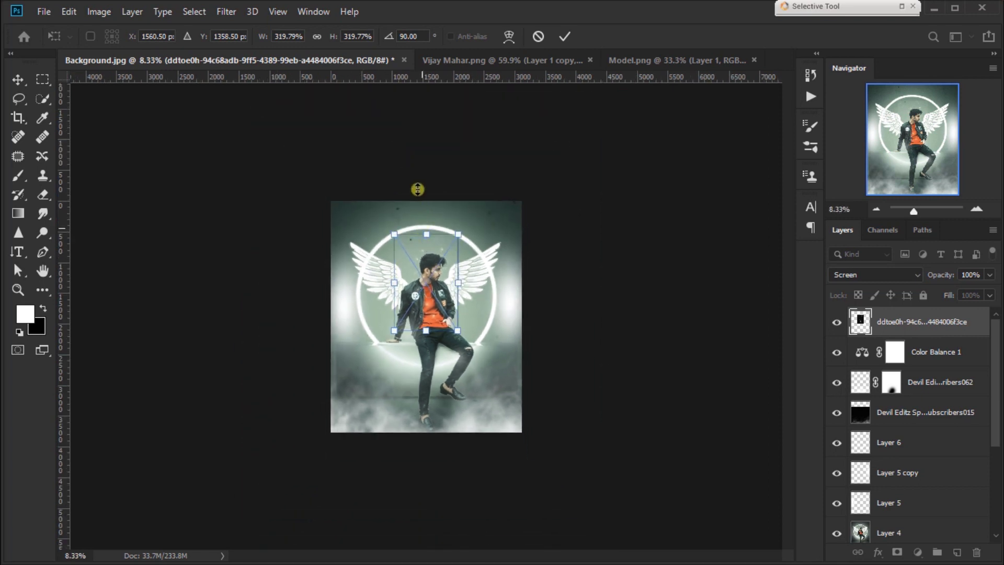
pyautogui.moveTo(425, 334); pyautogui.dragTo(426, 461)
pyautogui.moveTo(514, 199); pyautogui.dragTo(536, 163)
pyautogui.moveTo(477, 280); pyautogui.dragTo(468, 308)
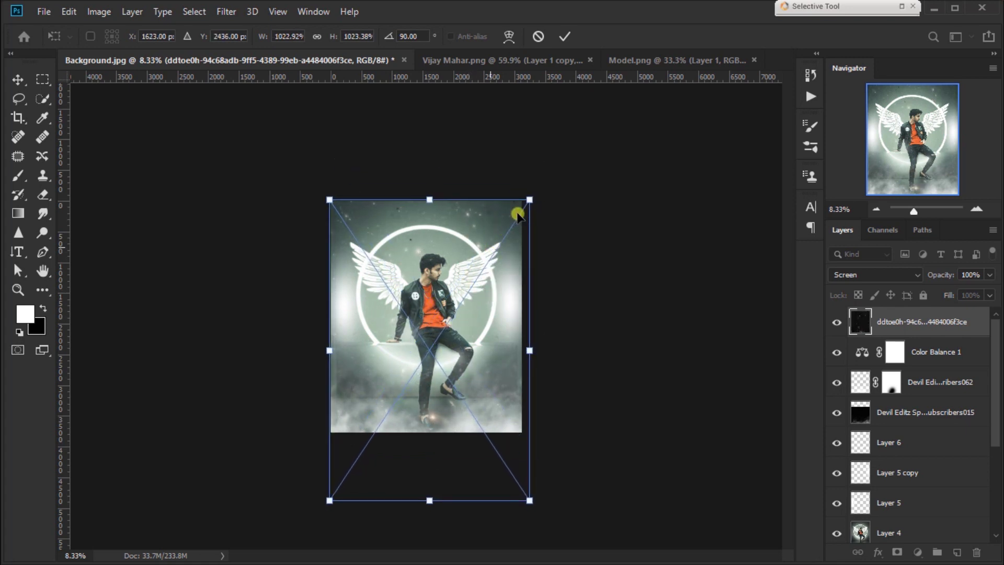
pyautogui.moveTo(535, 188); pyautogui.dragTo(577, 129)
pyautogui.moveTo(521, 224); pyautogui.dragTo(501, 284)
pyautogui.press('Return')
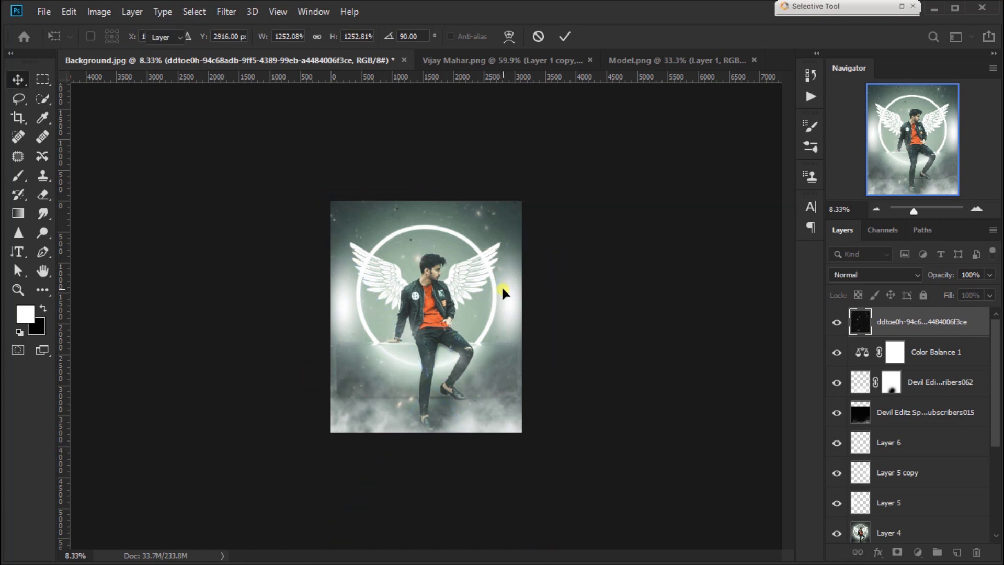
pyautogui.hotkey('ctrl', '0')
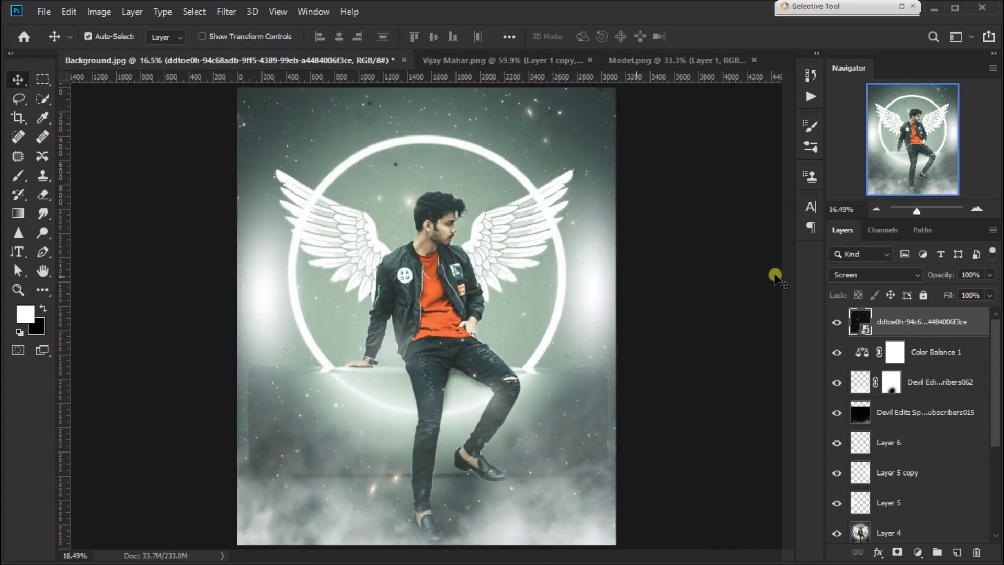
# Rasterize the sparkle layer, erase sparkles over the man with a size-700 eraser, and set opacity to 72%
pyautogui.rightClick(918, 315)
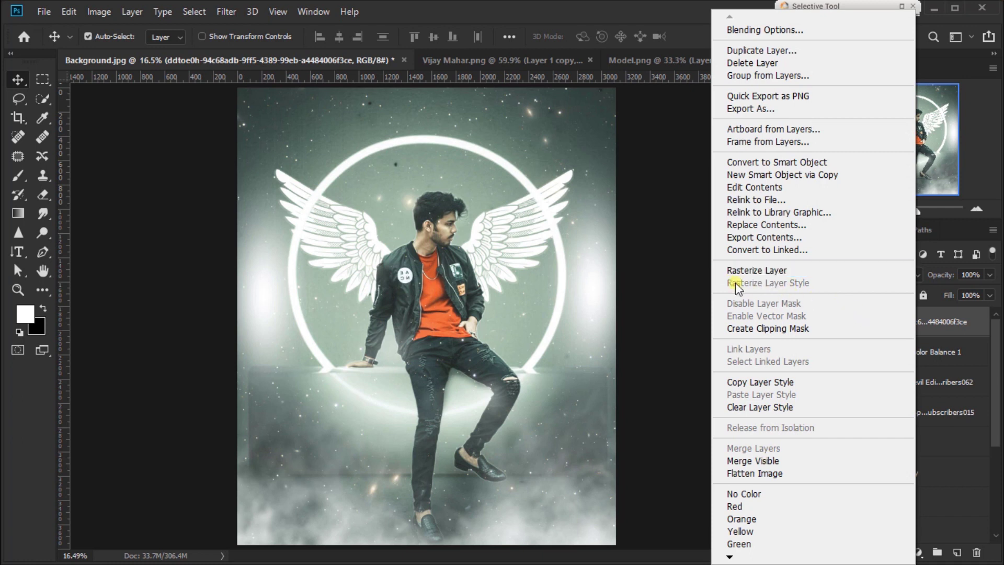
pyautogui.click(779, 271)
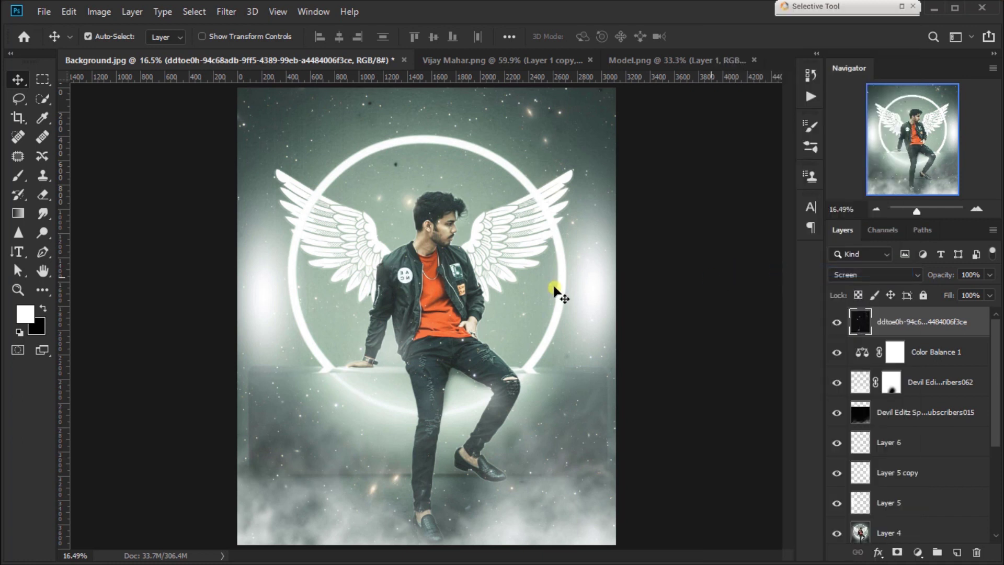
pyautogui.press('b')
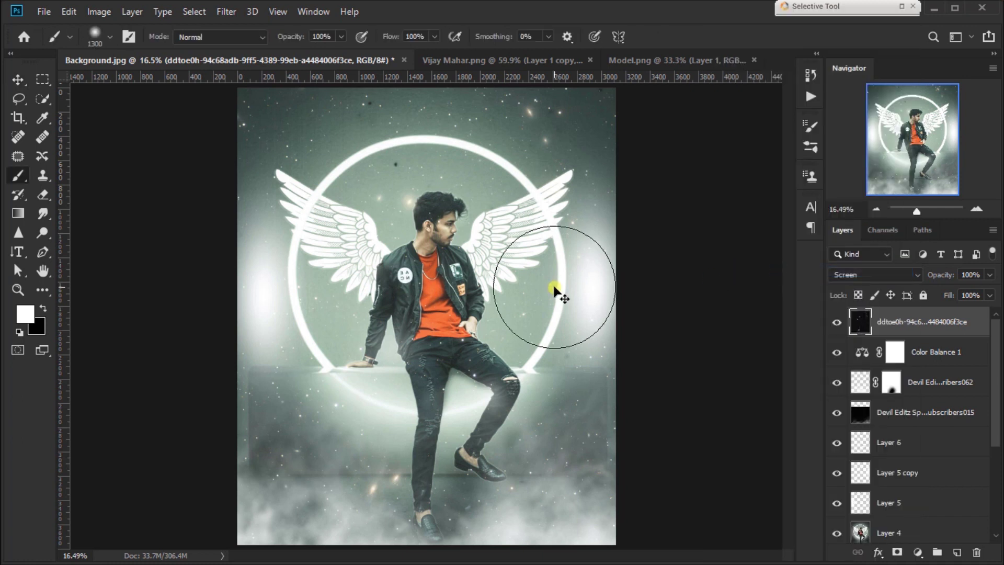
pyautogui.press('e')
pyautogui.press(']')
pyautogui.press(']')
pyautogui.press(']')
pyautogui.moveTo(439, 241)
pyautogui.mouseDown()
pyautogui.moveTo(424, 316)
pyautogui.moveTo(433, 397)
pyautogui.moveTo(472, 366)
pyautogui.moveTo(494, 403)
pyautogui.moveTo(439, 404)
pyautogui.moveTo(423, 492)
pyautogui.moveTo(480, 449)
pyautogui.mouseUp()
pyautogui.press('[')
pyautogui.press('[')
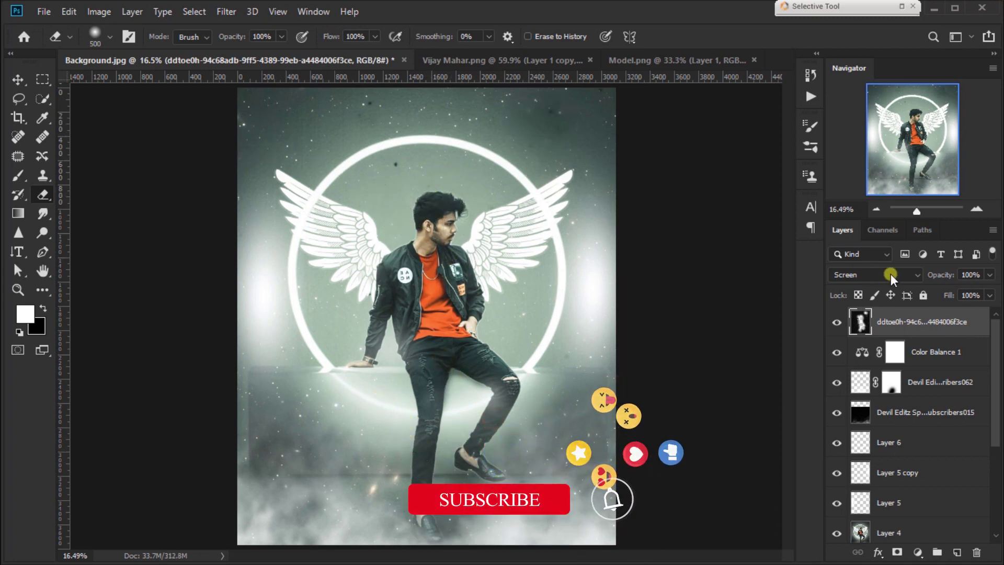
pyautogui.moveTo(934, 274); pyautogui.dragTo(919, 275)
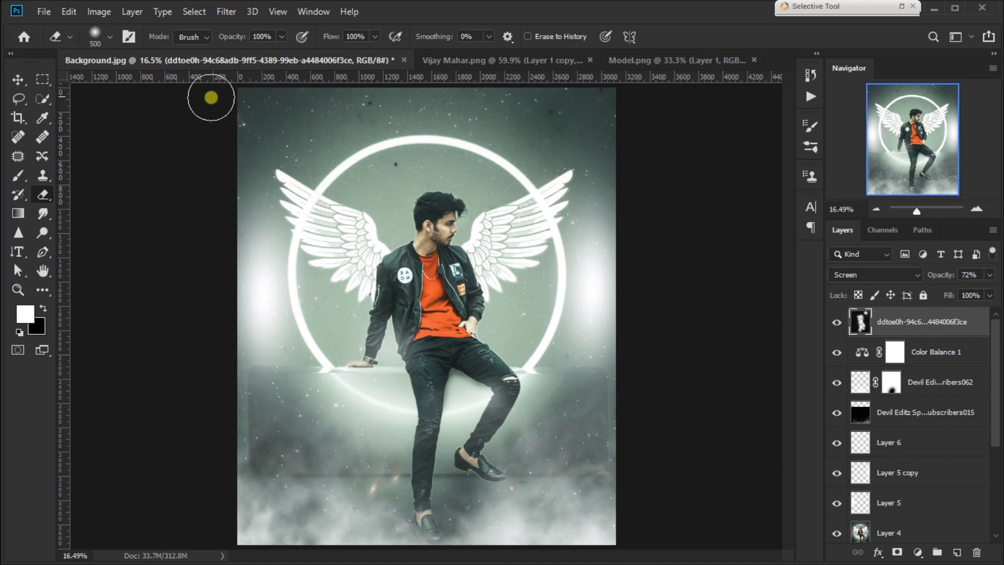
pyautogui.click(18, 80)
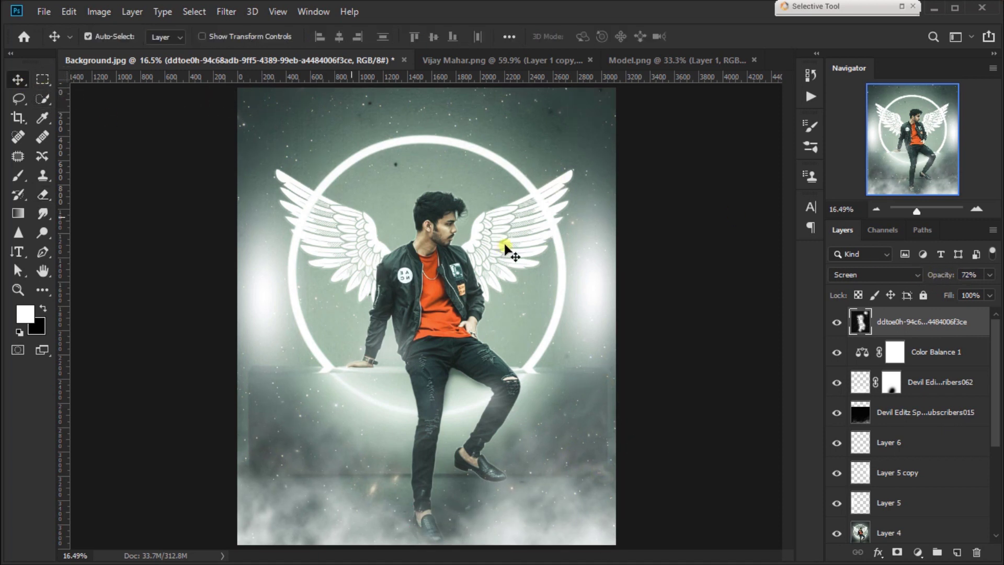
pyautogui.hotkey('ctrl', '-')
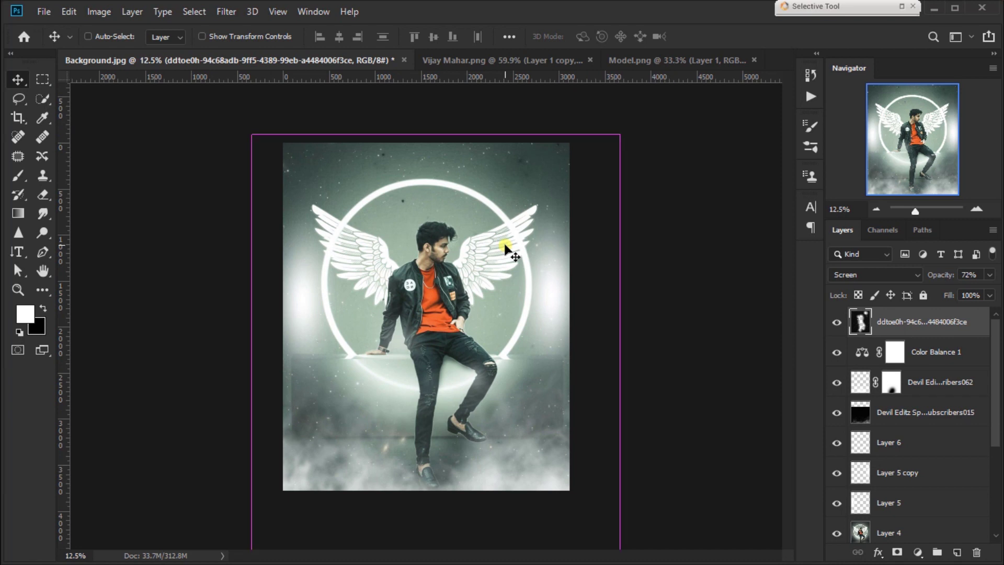
pyautogui.hotkey('ctrl', '0')
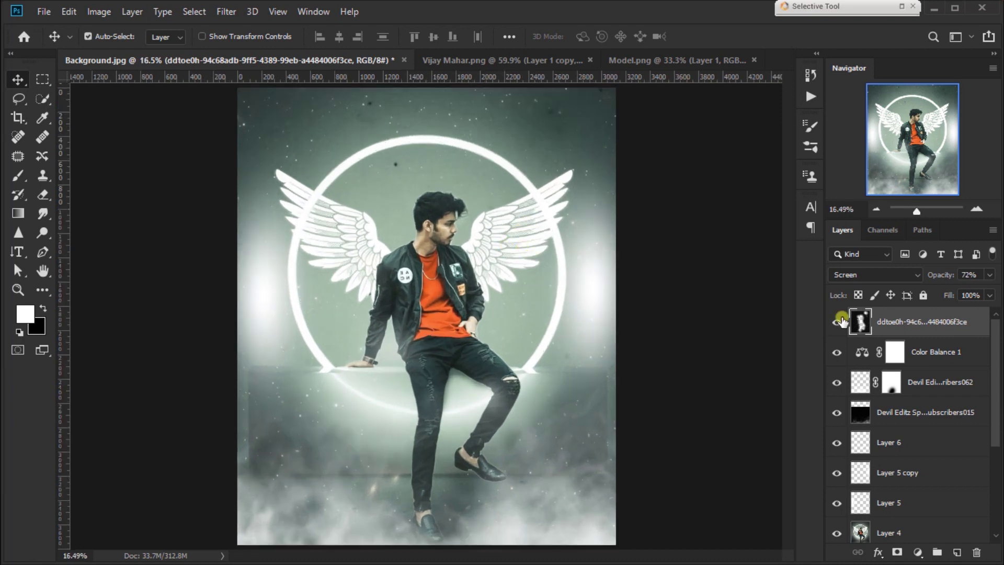
pyautogui.scroll(-5, 889, 411)
pyautogui.scroll(5, 892, 412)
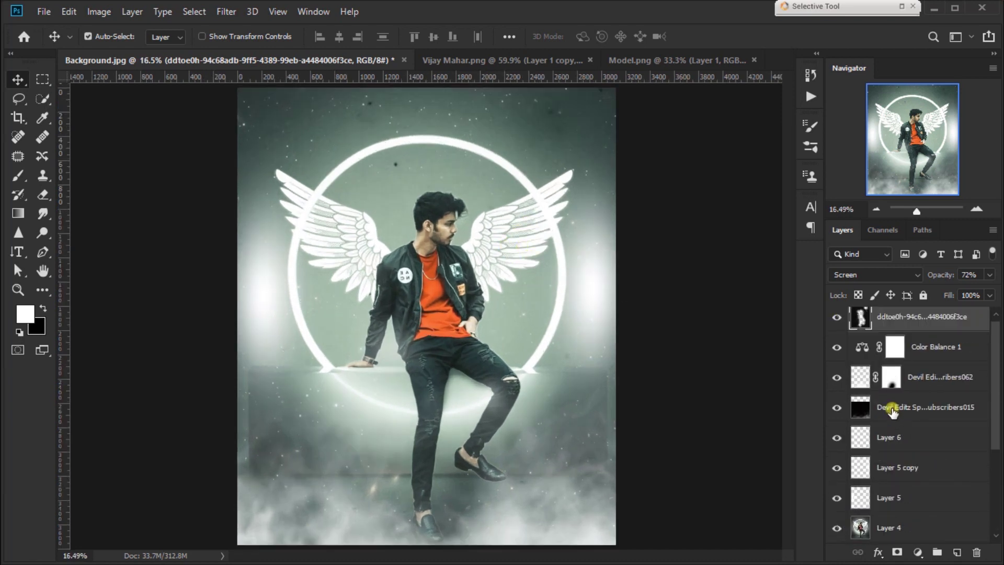
pyautogui.scroll(1, 892, 411)
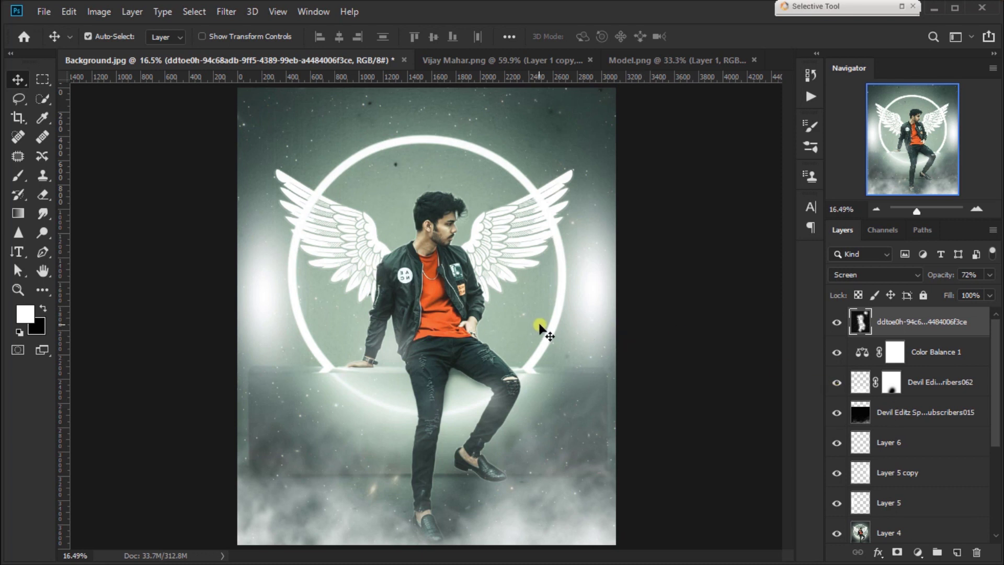
pyautogui.hotkey('ctrl', '-')
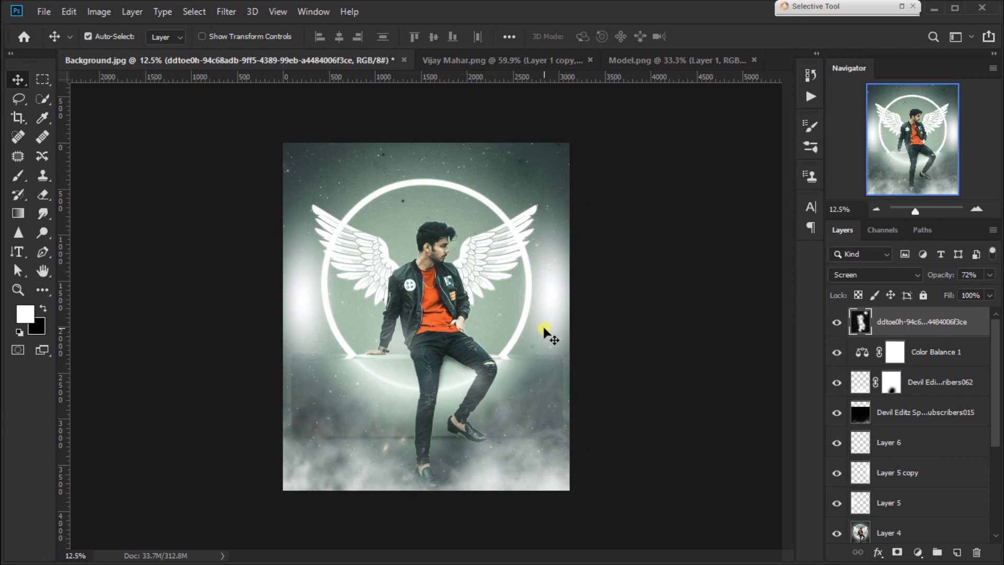
pyautogui.hotkey('ctrl', '0')
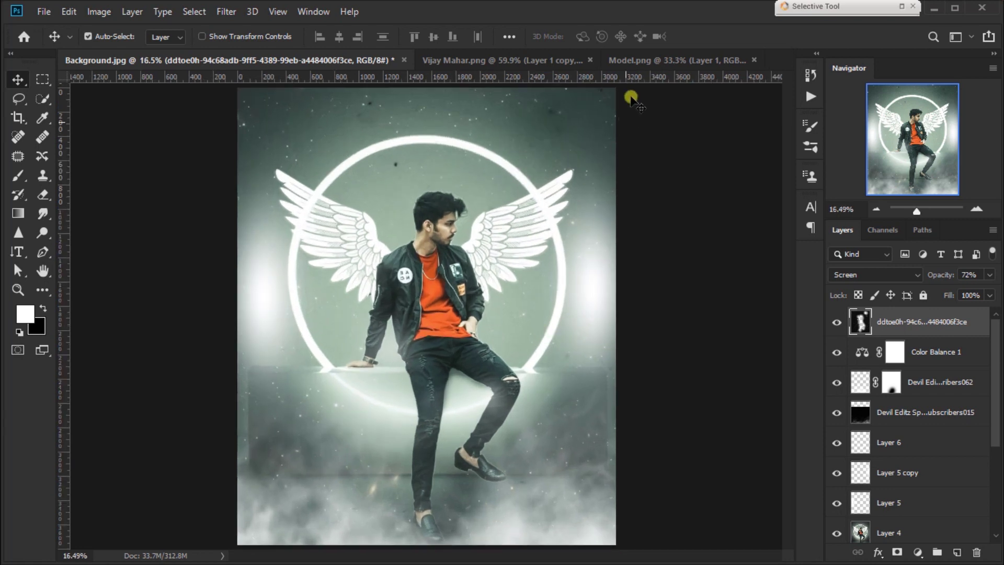
pyautogui.click(633, 61)
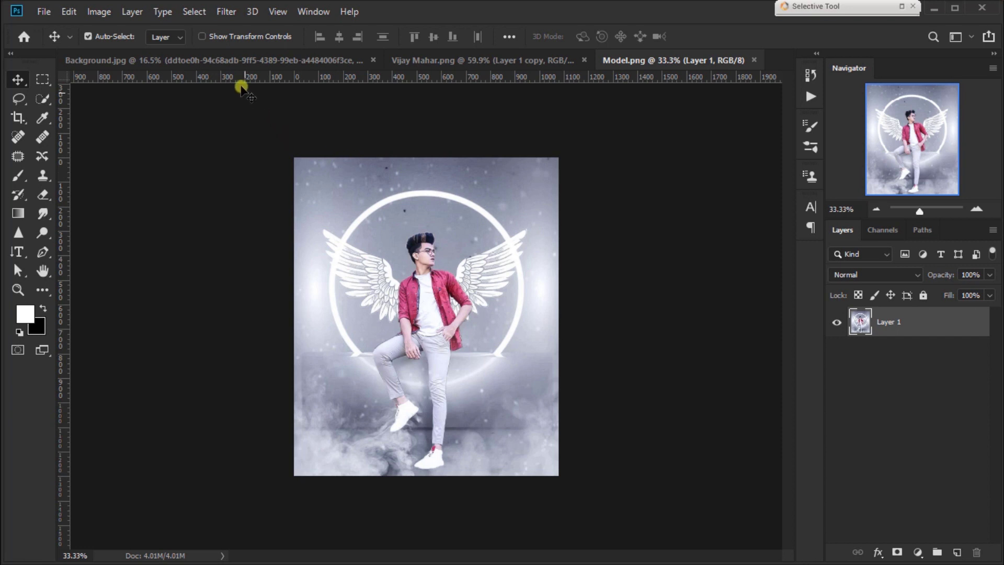
pyautogui.click(234, 62)
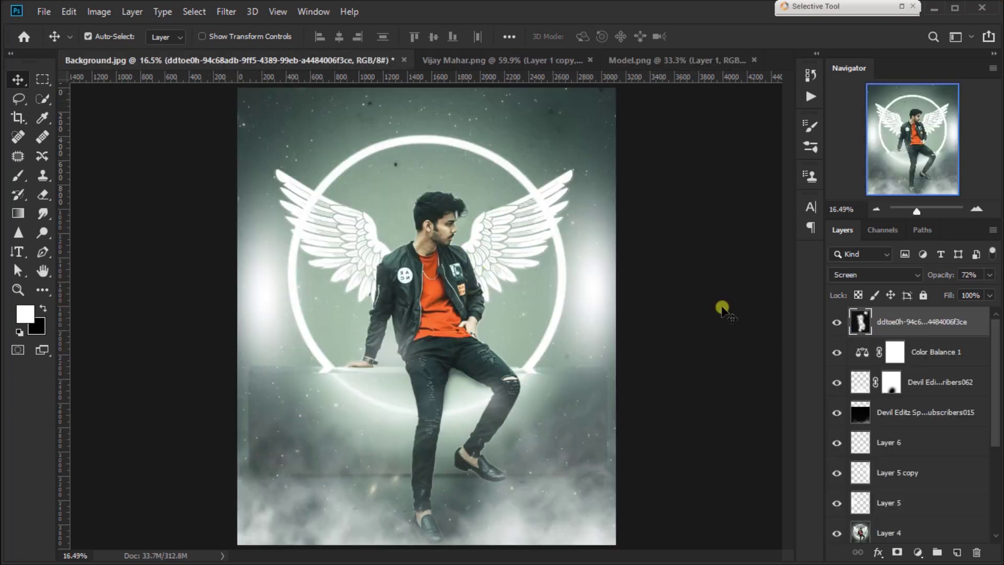
pyautogui.hotkey('ctrl', '-')
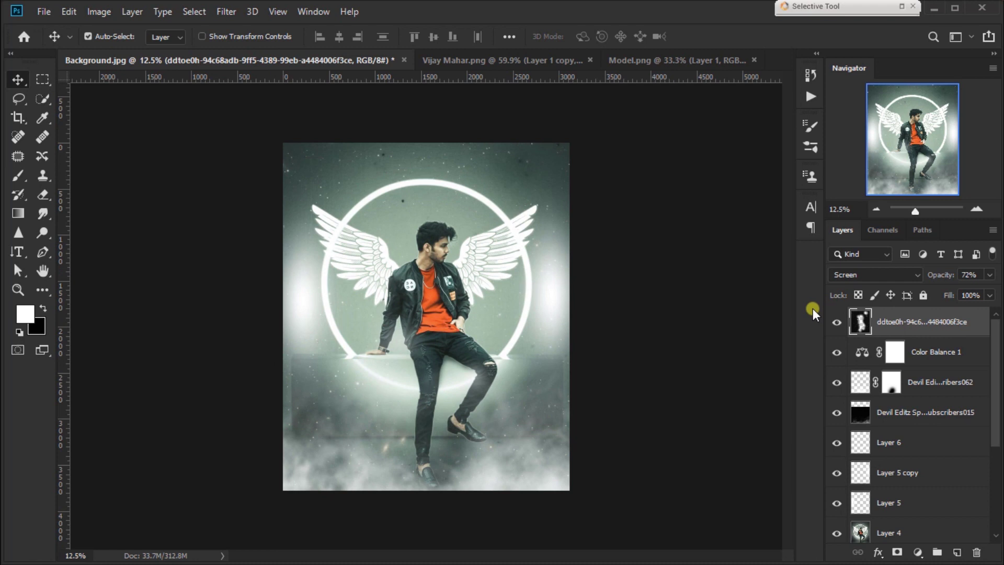
pyautogui.scroll(-5, 863, 398)
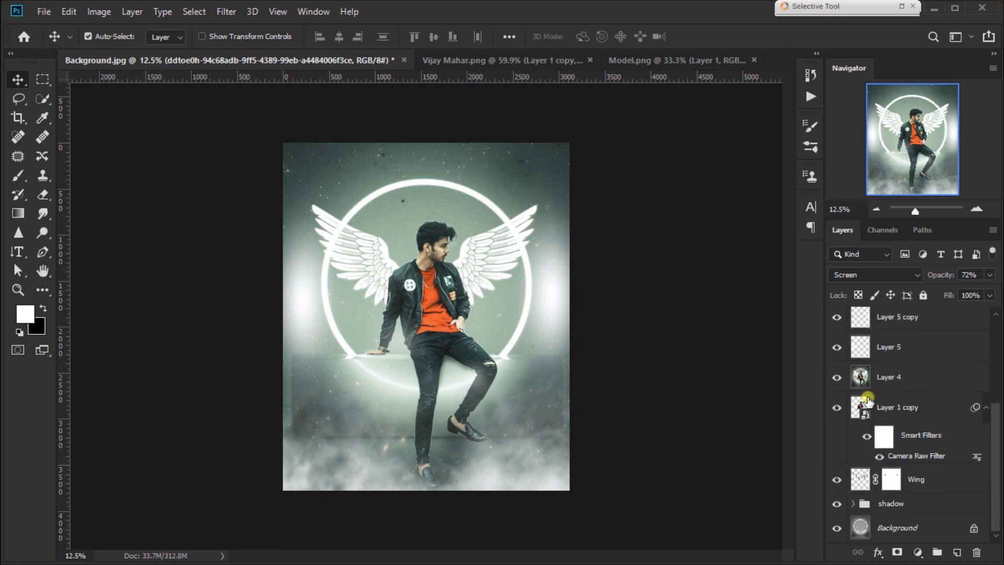
pyautogui.scroll(5, 857, 455)
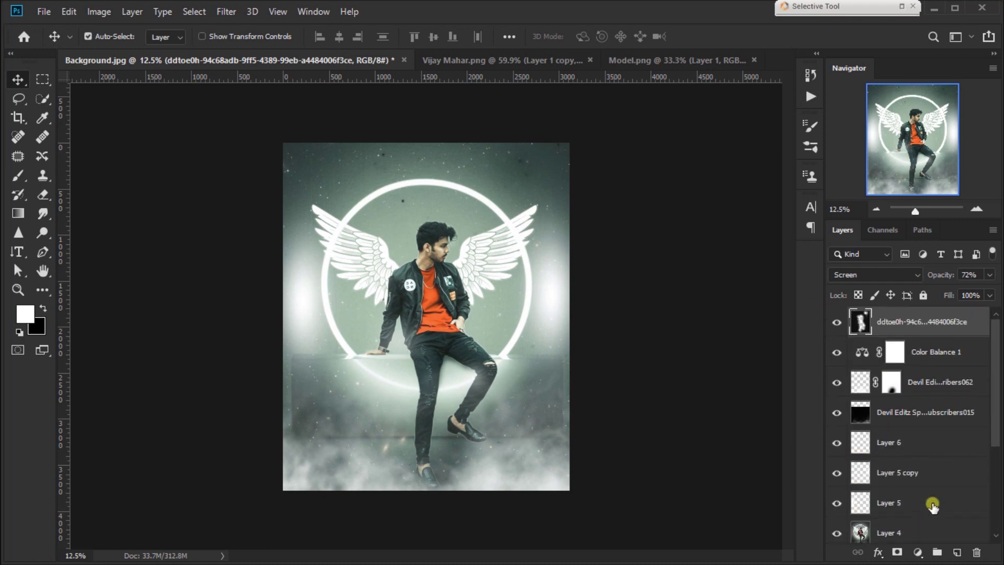
pyautogui.click(920, 552)
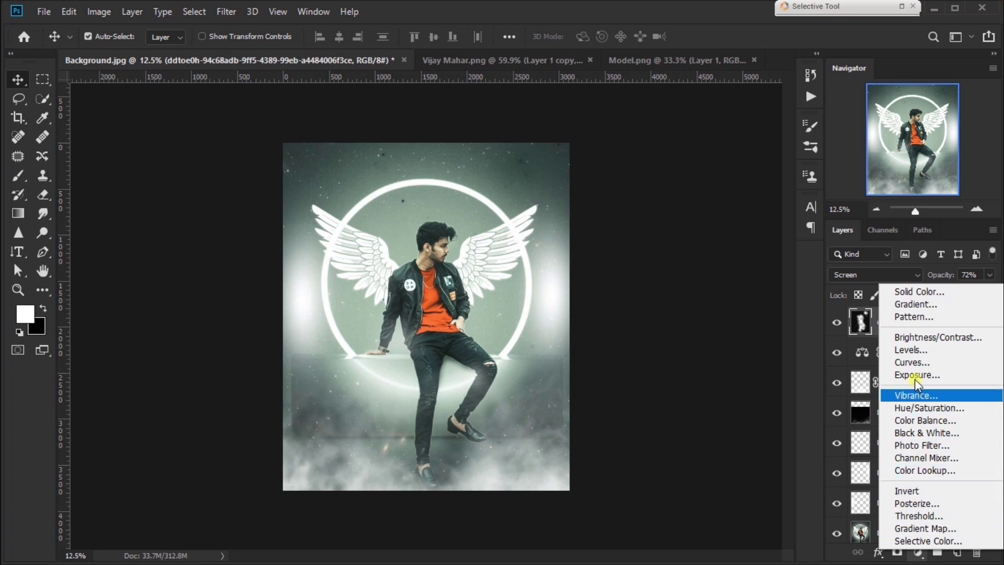
# Add a Curves layer and lift the Blue channel's black point for bluish shadows
pyautogui.click(915, 363)
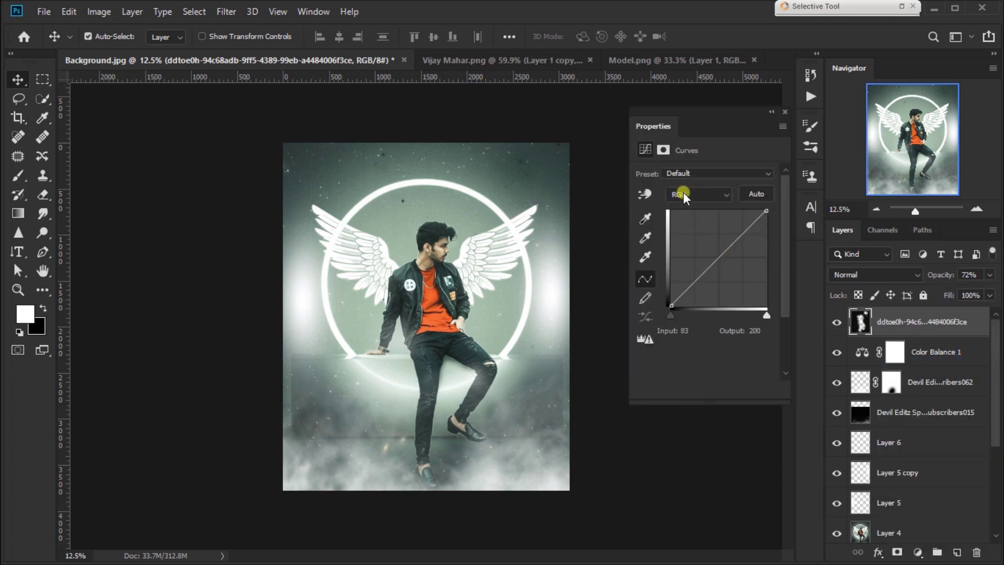
pyautogui.click(683, 196)
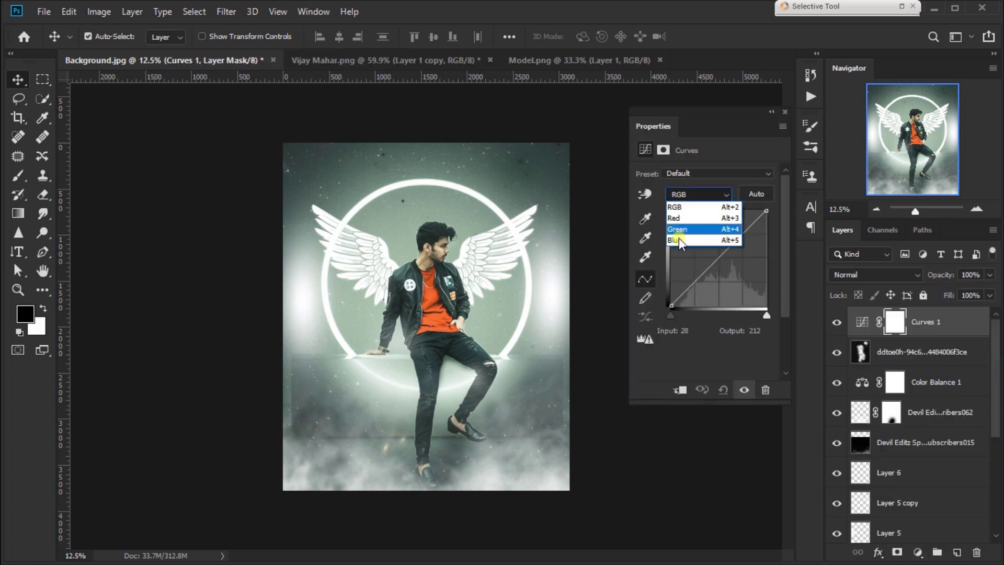
pyautogui.click(677, 239)
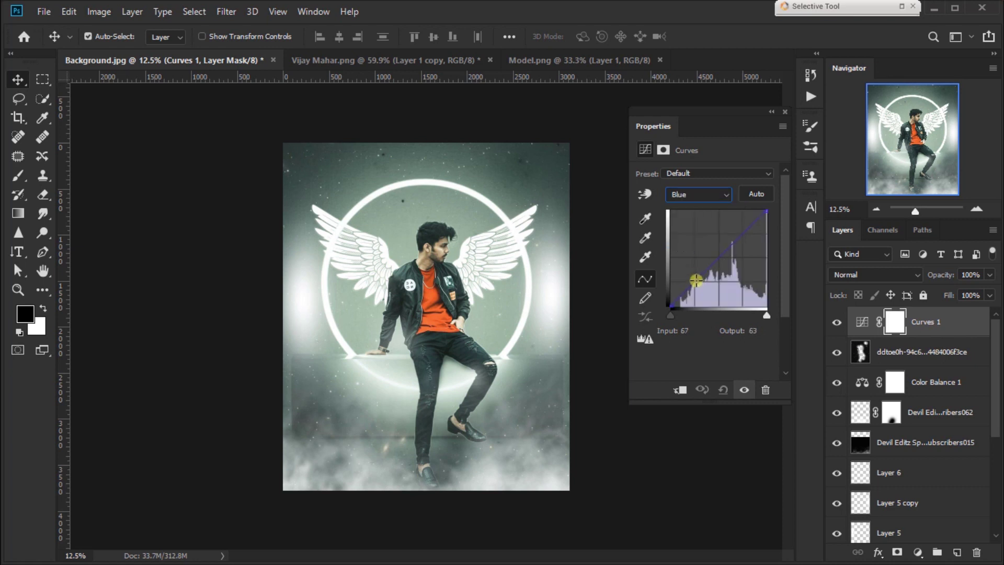
pyautogui.click(695, 281)
pyautogui.moveTo(673, 306); pyautogui.dragTo(671, 300)
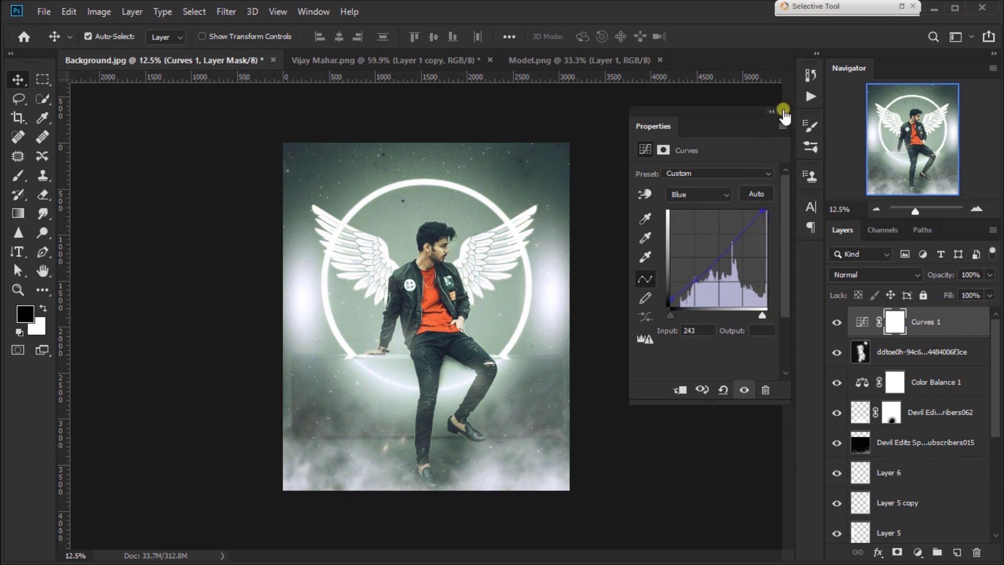
pyautogui.click(811, 147)
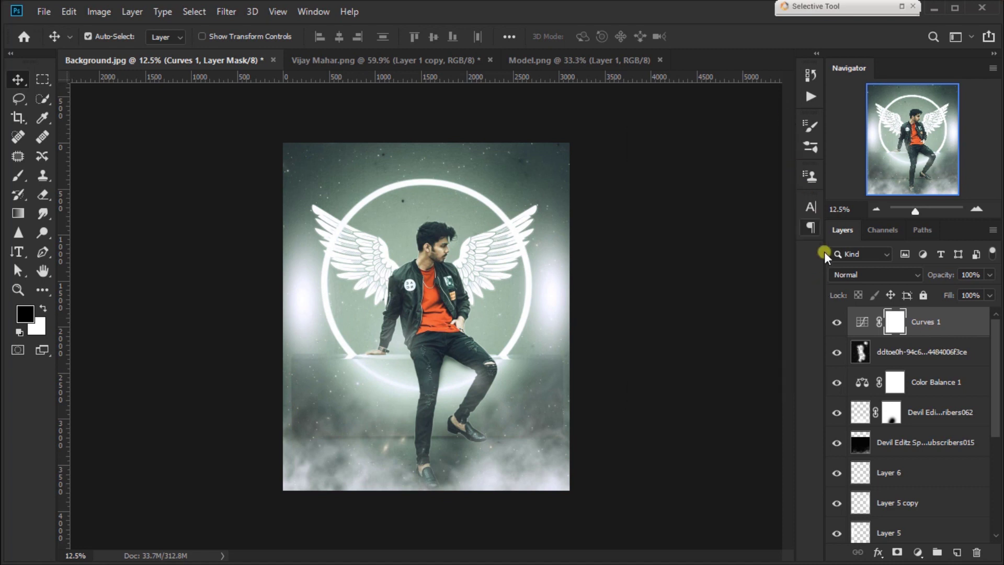
pyautogui.click(835, 324)
pyautogui.hotkey('ctrl', '+')
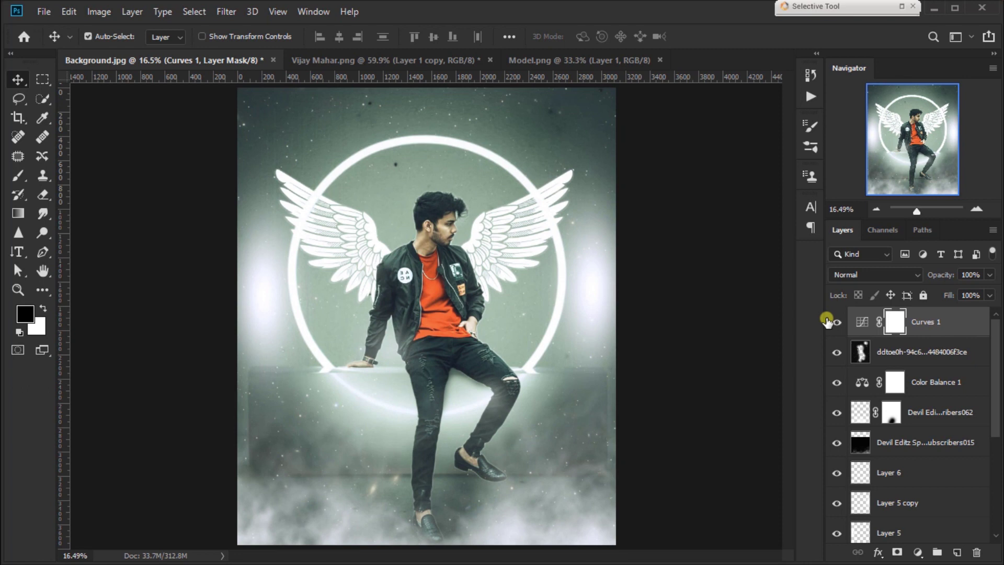
pyautogui.hotkey('ctrl', '-')
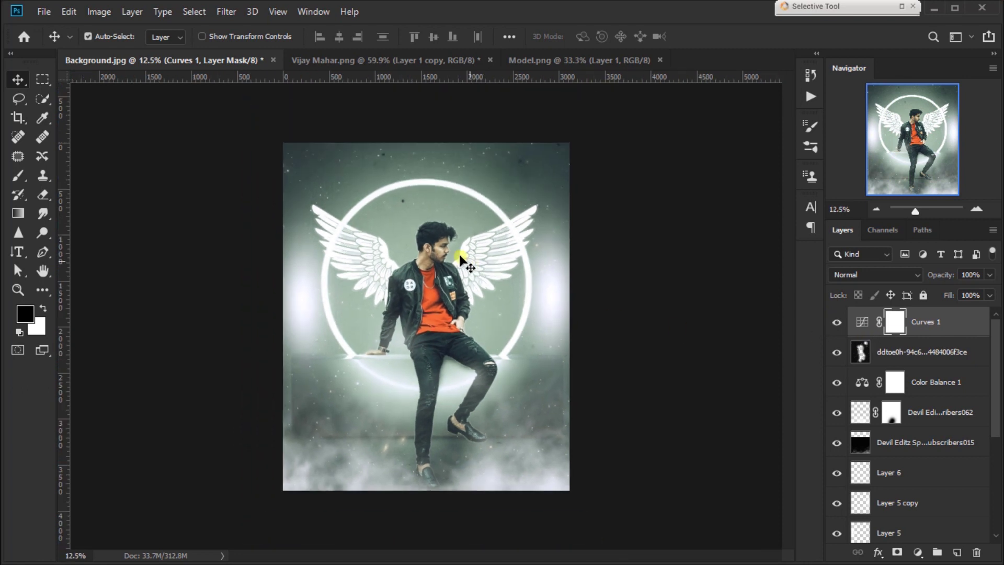
pyautogui.click(372, 58)
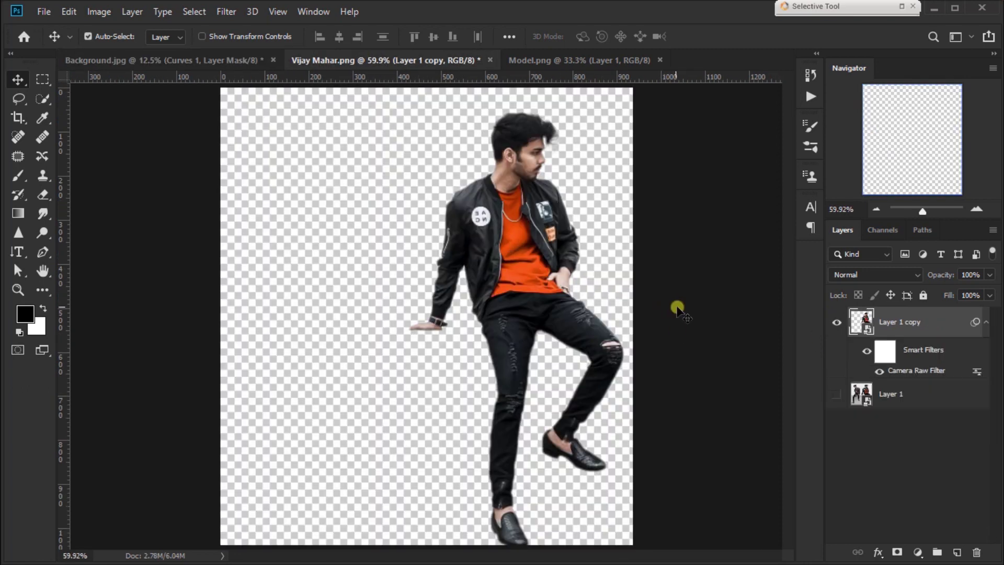
pyautogui.press('x')
pyautogui.click(147, 60)
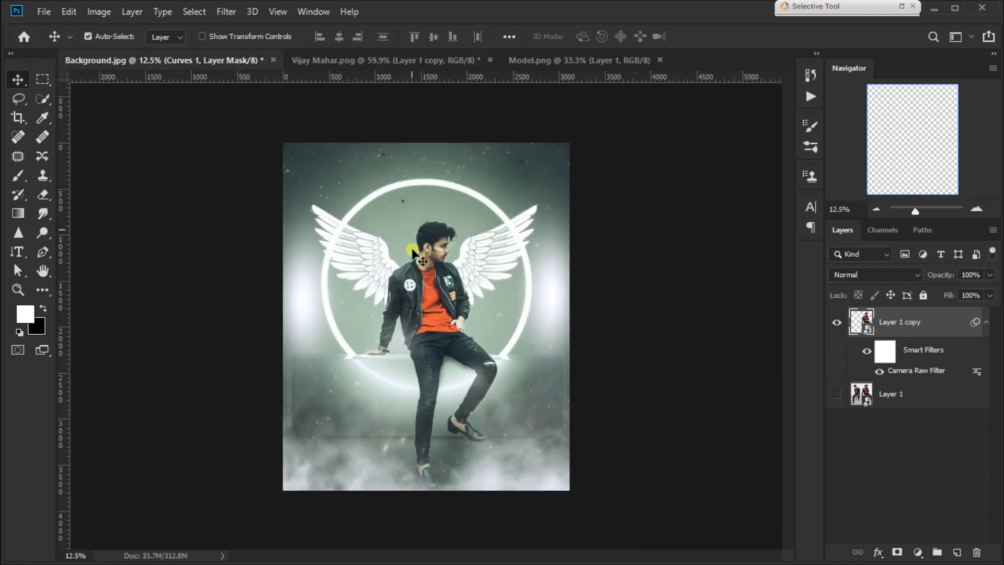
pyautogui.press('x')
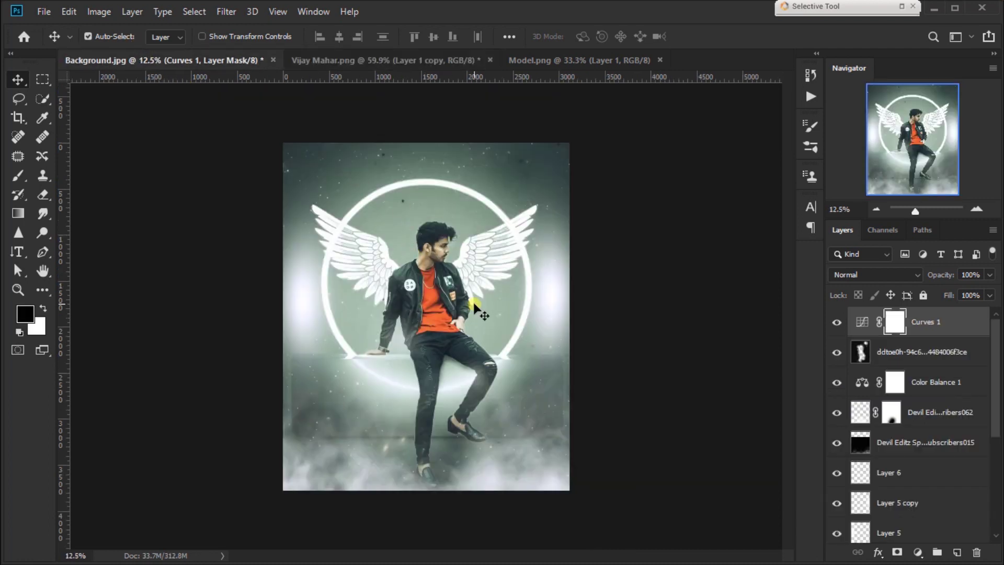